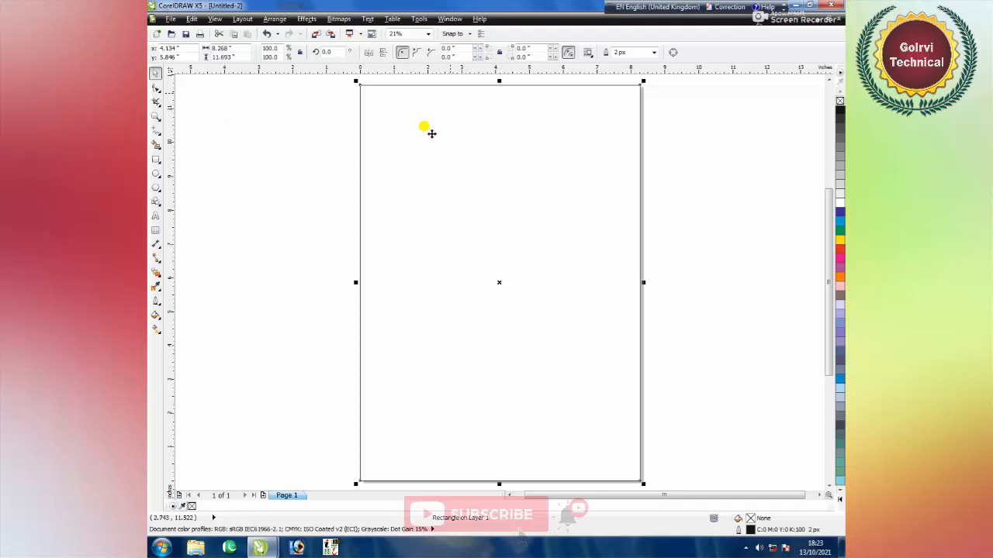
# - Apply a two-step inside contour with a 0.4" offset to the page-sized rectangle
pyautogui.click(158, 277)
pyautogui.click(189, 285)
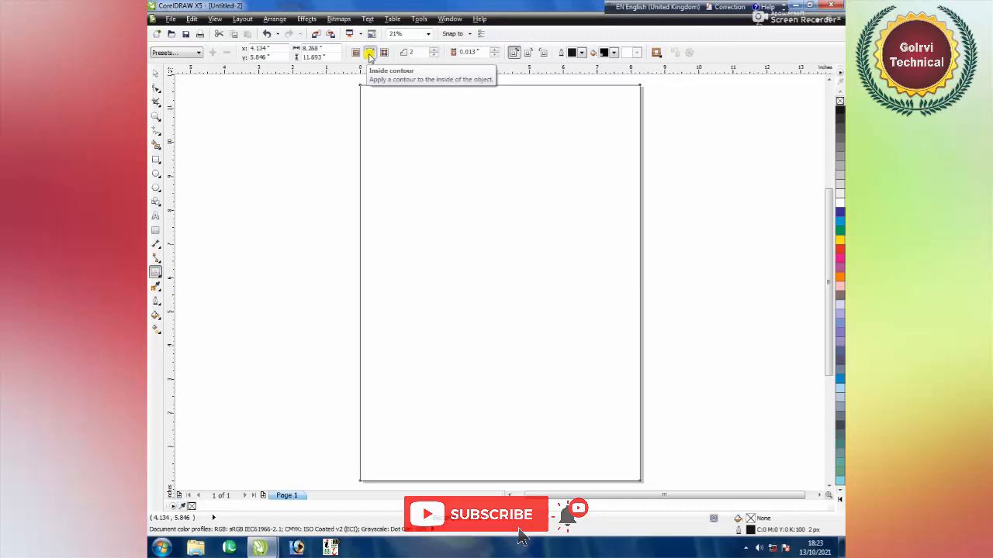
pyautogui.click(370, 58)
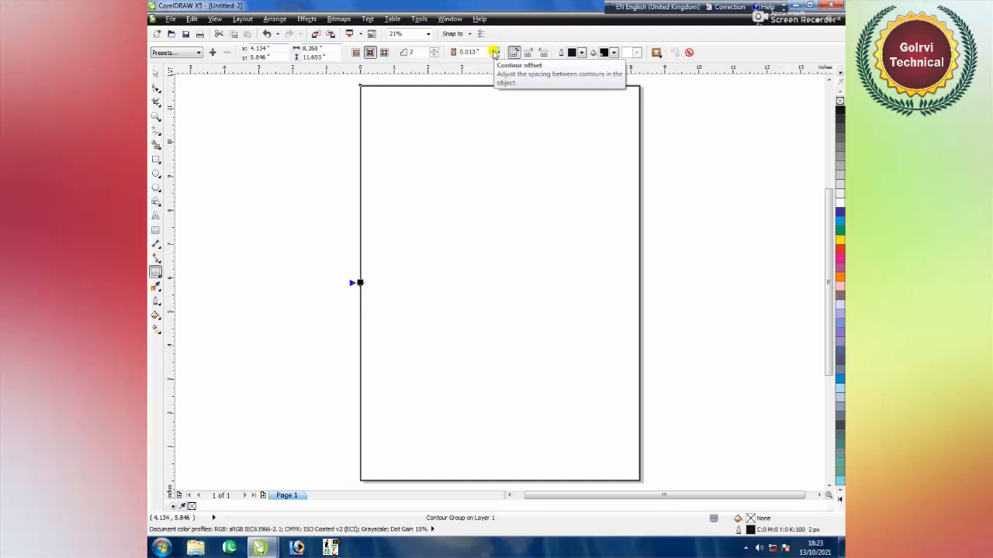
pyautogui.click(493, 50)
pyautogui.moveTo(482, 52); pyautogui.dragTo(455, 44)
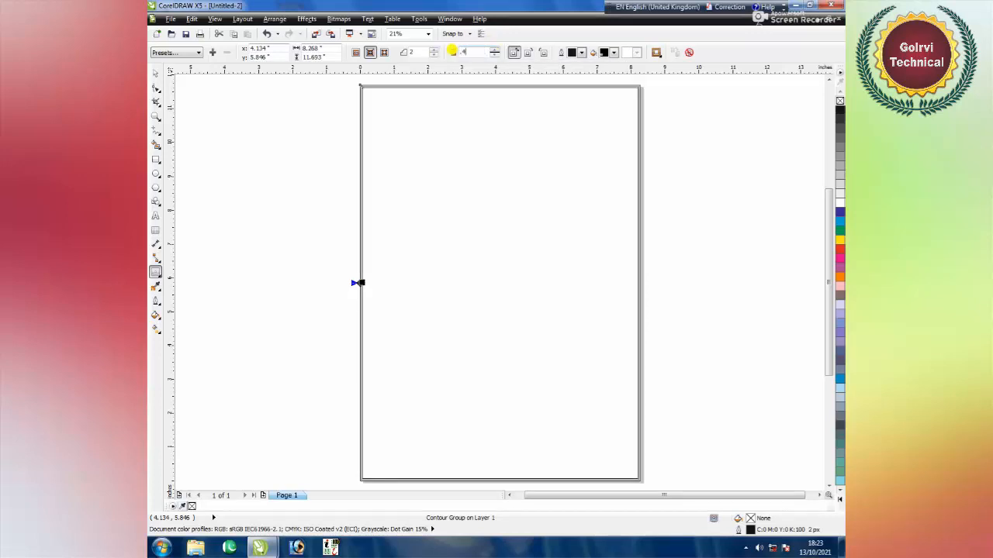
pyautogui.press('Return')
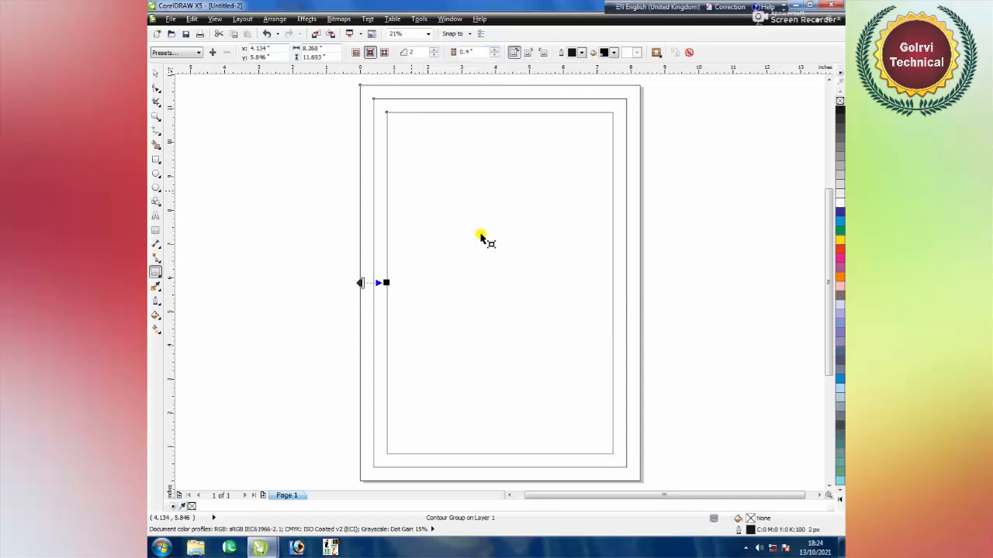
pyautogui.click(156, 73)
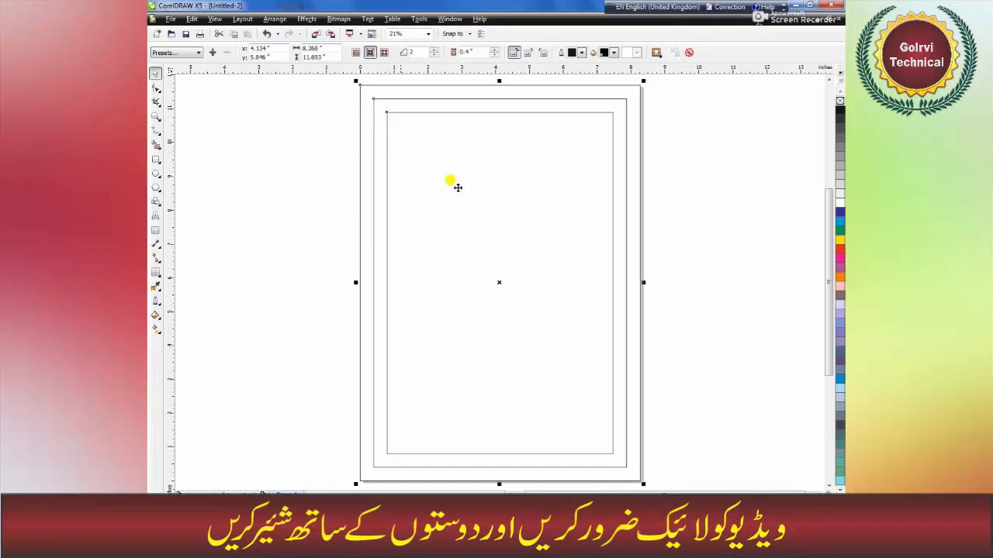
# - Examine the nested contour rectangles and the spacing between them at the page corners and edges
pyautogui.scroll(2, 361, 86)
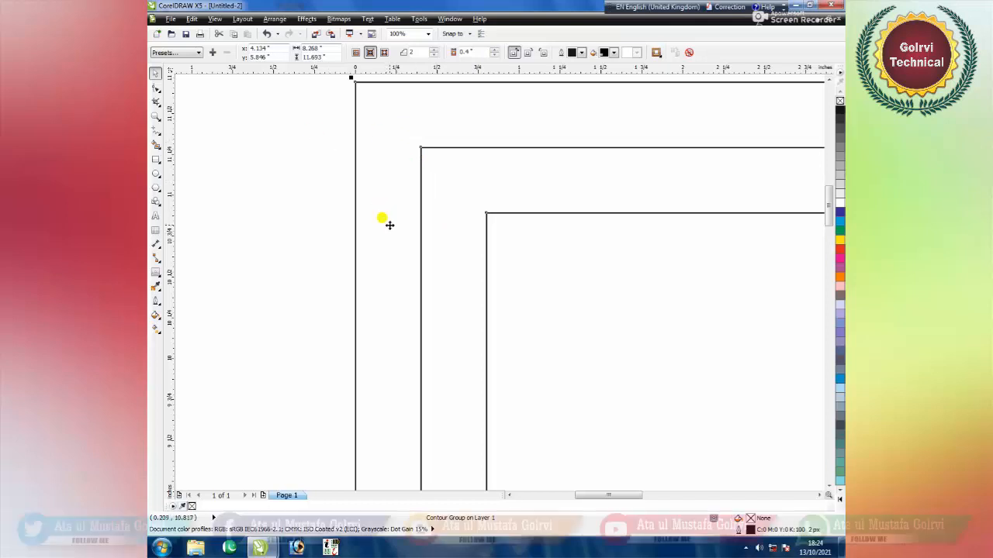
pyautogui.moveTo(315, 170); pyautogui.dragTo(418, 315)
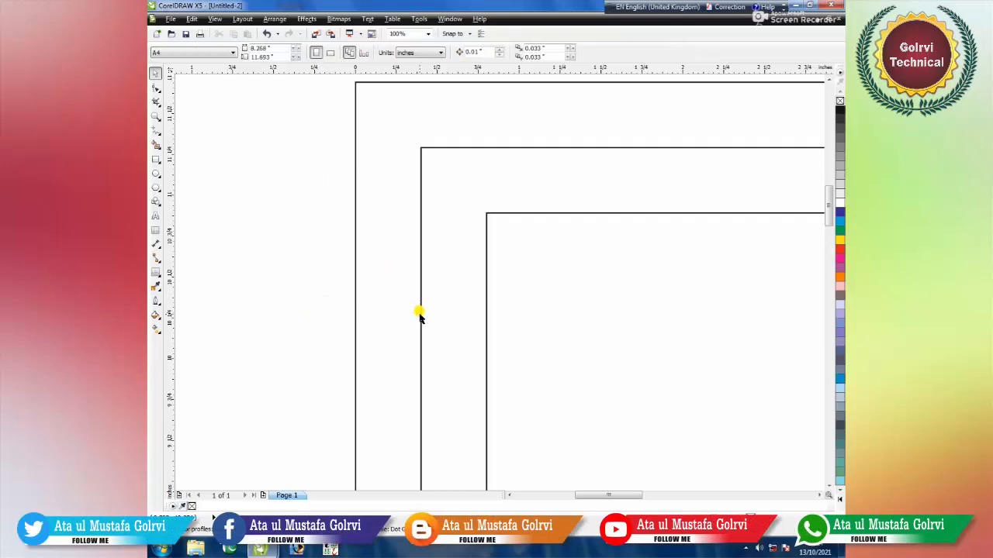
pyautogui.scroll(-2, 418, 315)
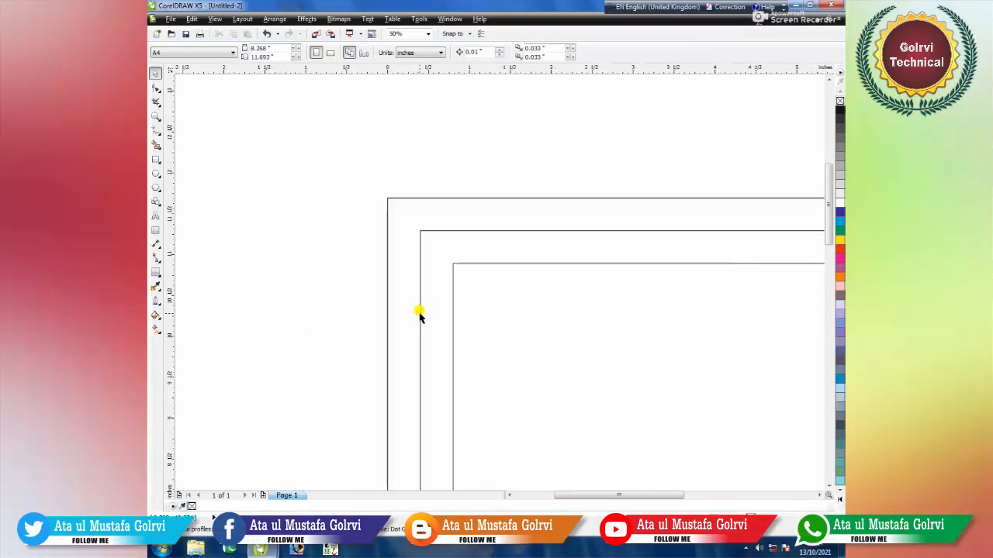
pyautogui.click(818, 494)
pyautogui.click(818, 495)
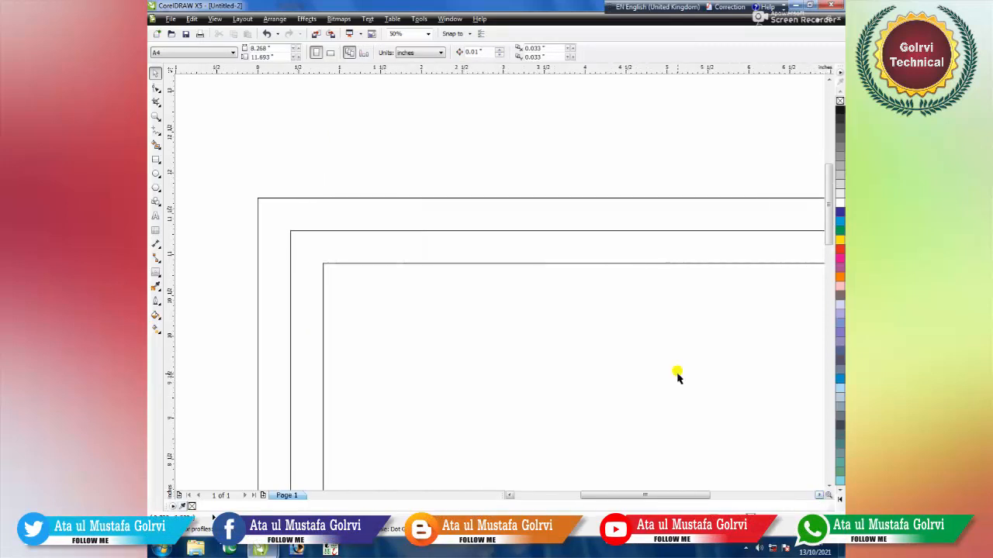
pyautogui.scroll(-1, 677, 377)
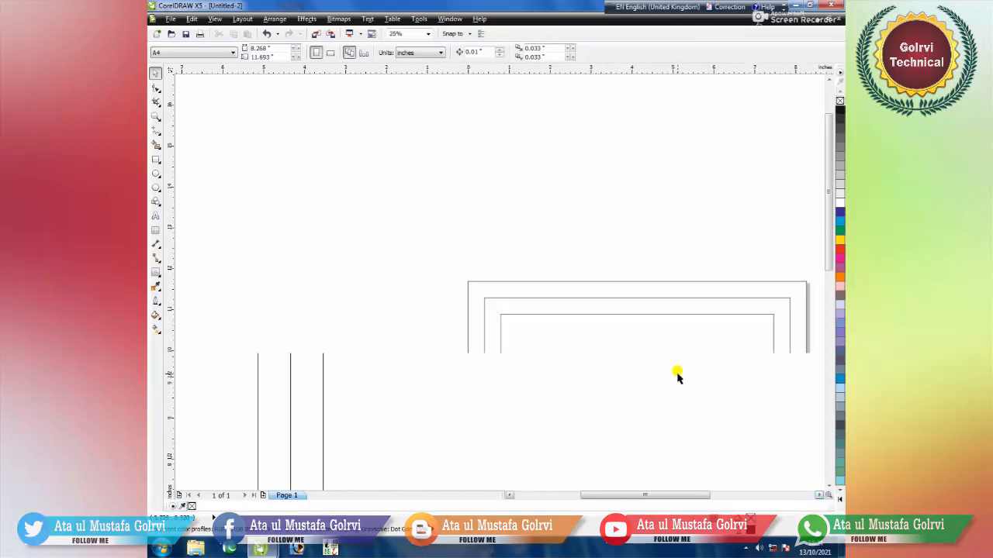
pyautogui.click(828, 488)
pyautogui.click(830, 489)
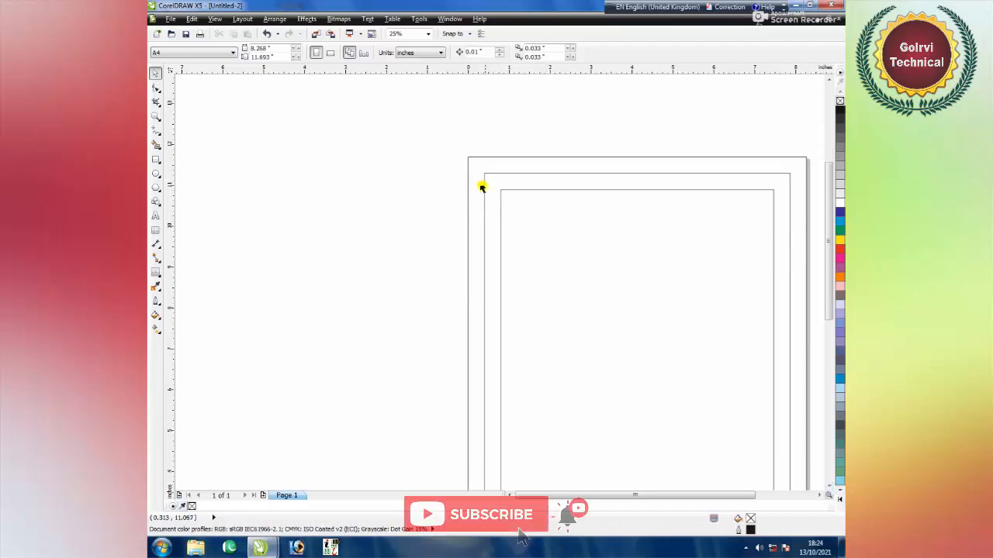
pyautogui.moveTo(437, 250); pyautogui.dragTo(496, 287)
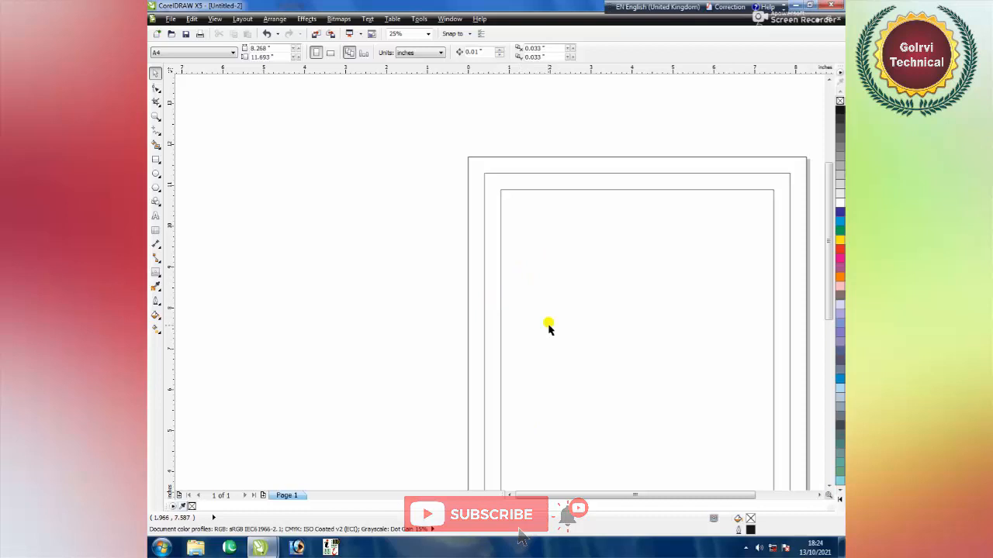
pyautogui.scroll(-3, 547, 325)
pyautogui.click(828, 487)
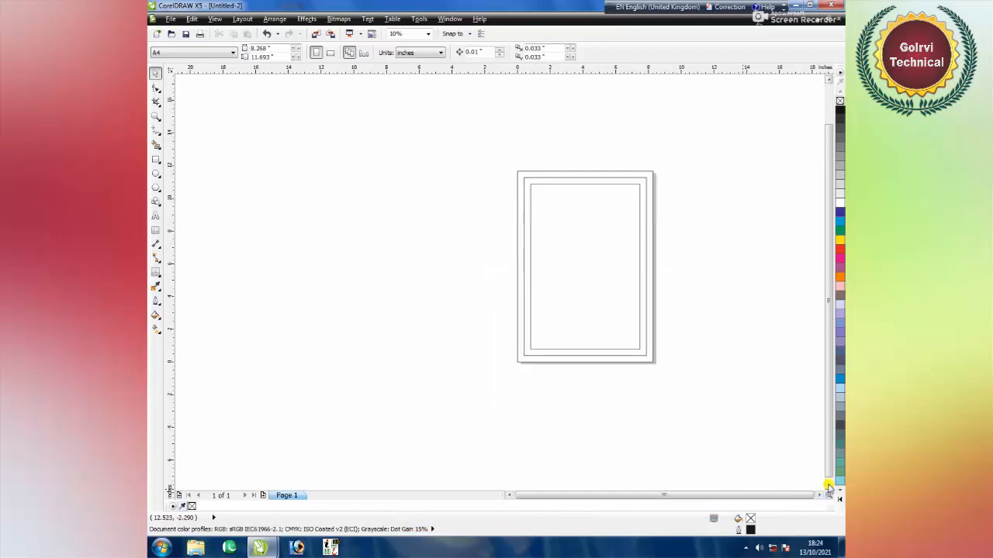
pyautogui.scroll(3, 577, 205)
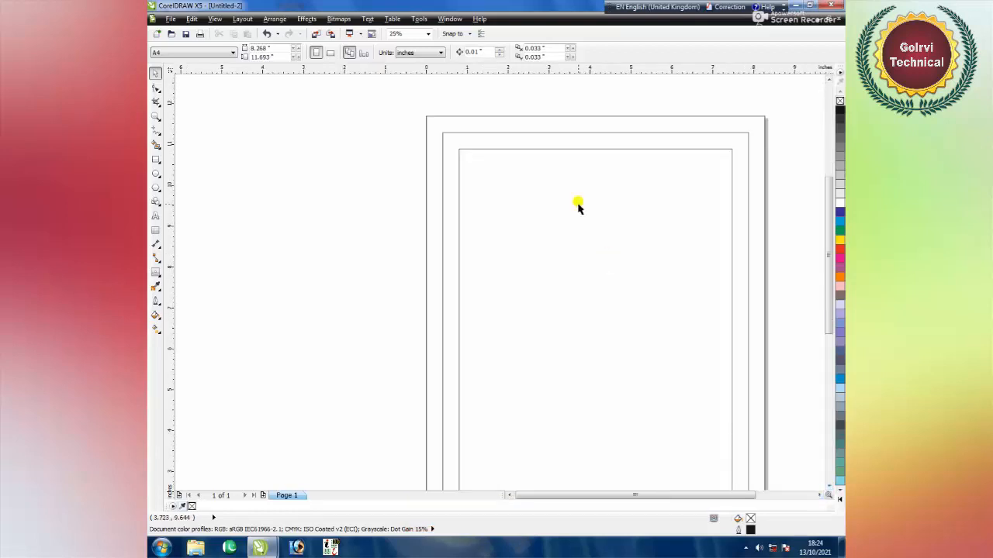
# - Switch to the Untitled-1 document and ungroup the whole collection of ornaments and borders
pyautogui.click(452, 17)
pyautogui.click(436, 195)
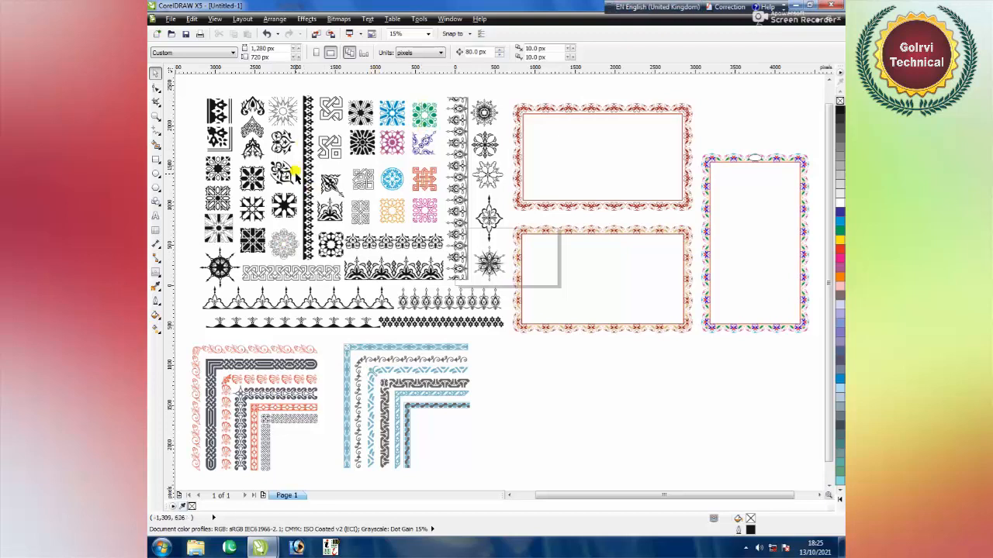
pyautogui.click(301, 96)
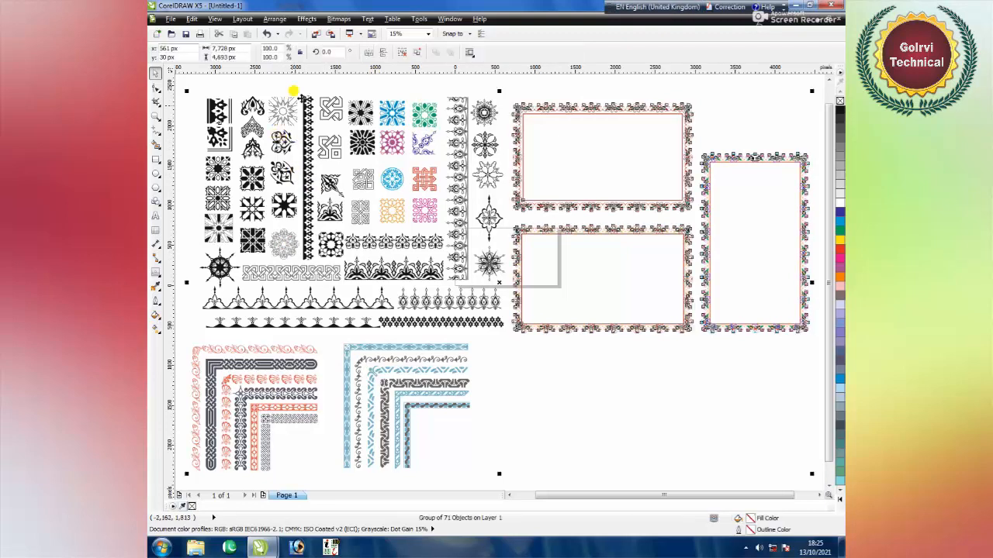
pyautogui.hotkey('ctrl', 'u')
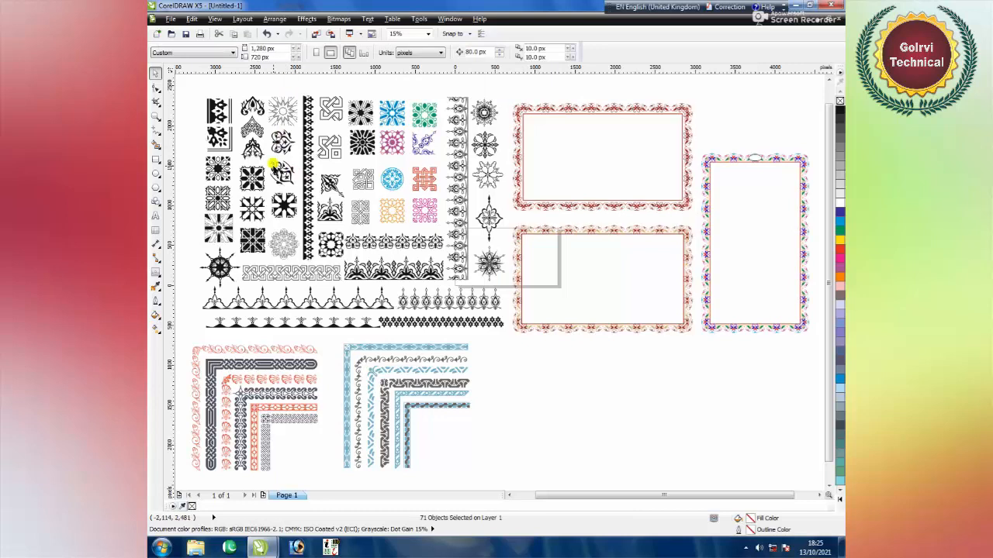
# - Move the curled black ornament in the third column's second row to the empty area below the frames
pyautogui.click(277, 139)
pyautogui.moveTo(277, 139)
pyautogui.mouseDown()
pyautogui.moveTo(335, 214)
pyautogui.moveTo(541, 344)
pyautogui.moveTo(624, 444)
pyautogui.moveTo(623, 412)
pyautogui.moveTo(605, 417)
pyautogui.moveTo(606, 426)
pyautogui.mouseUp()
pyautogui.click(630, 432)
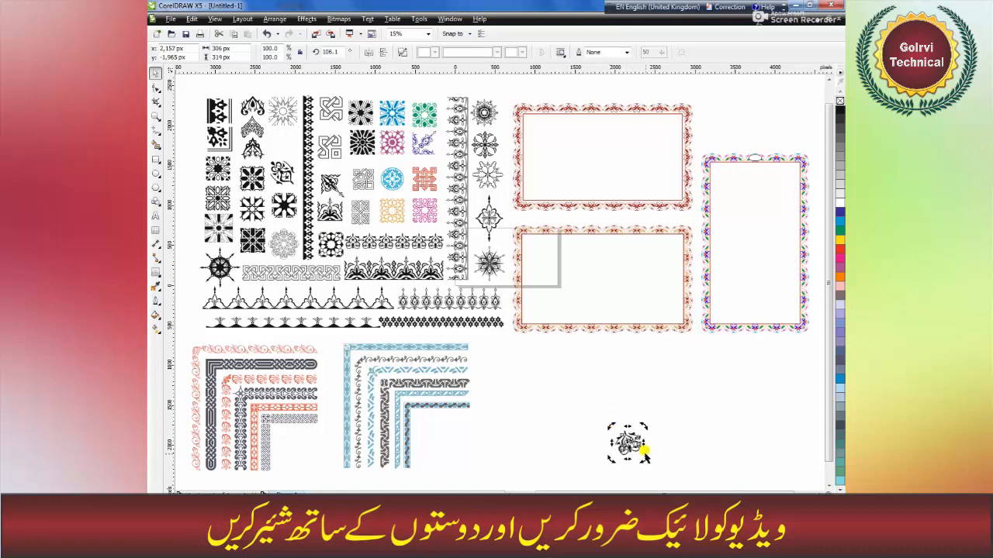
# - Try rotating the separated ornament freehand and at a 360-degree angle
pyautogui.hotkey('ctrl', 'z')
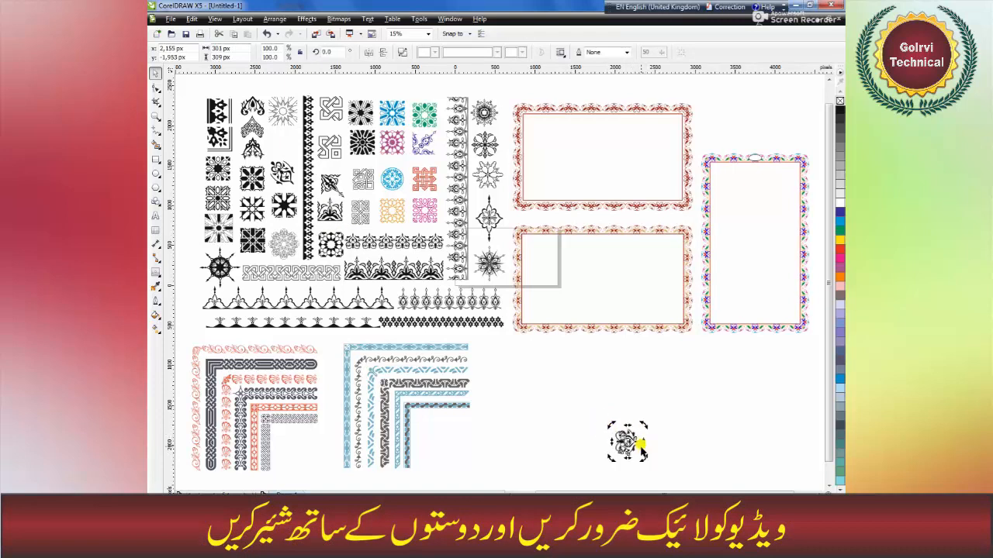
pyautogui.moveTo(642, 428); pyautogui.dragTo(610, 432)
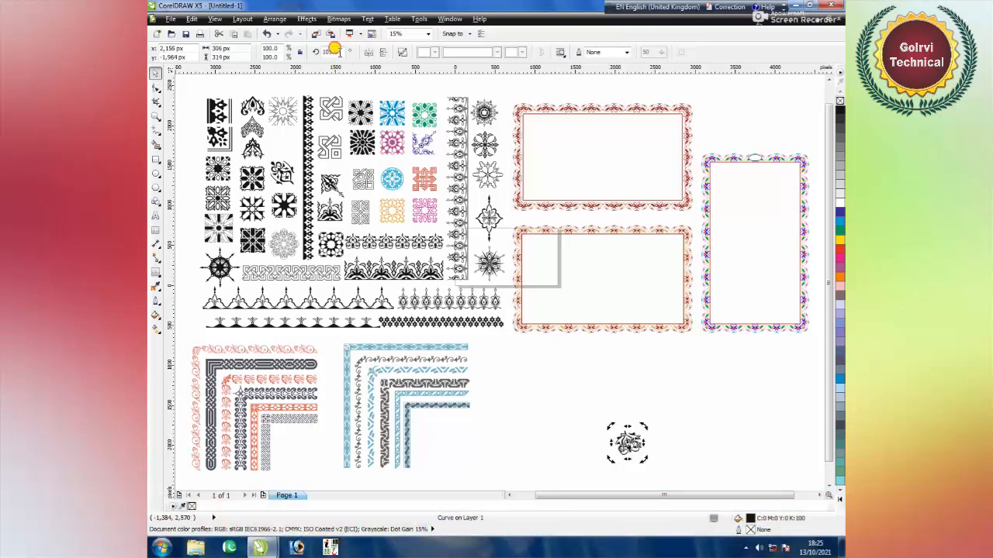
pyautogui.moveTo(339, 51); pyautogui.dragTo(314, 55)
pyautogui.write('360')
pyautogui.press('Return')
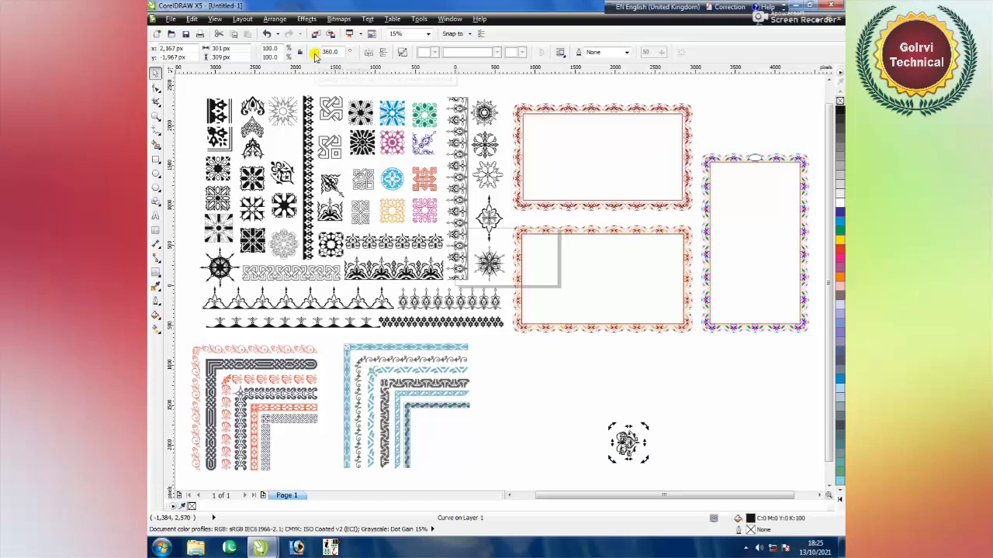
# - Set the ornament's rotation angle to 90 degrees and shift it slightly upward in the empty area
pyautogui.moveTo(337, 52); pyautogui.dragTo(310, 52)
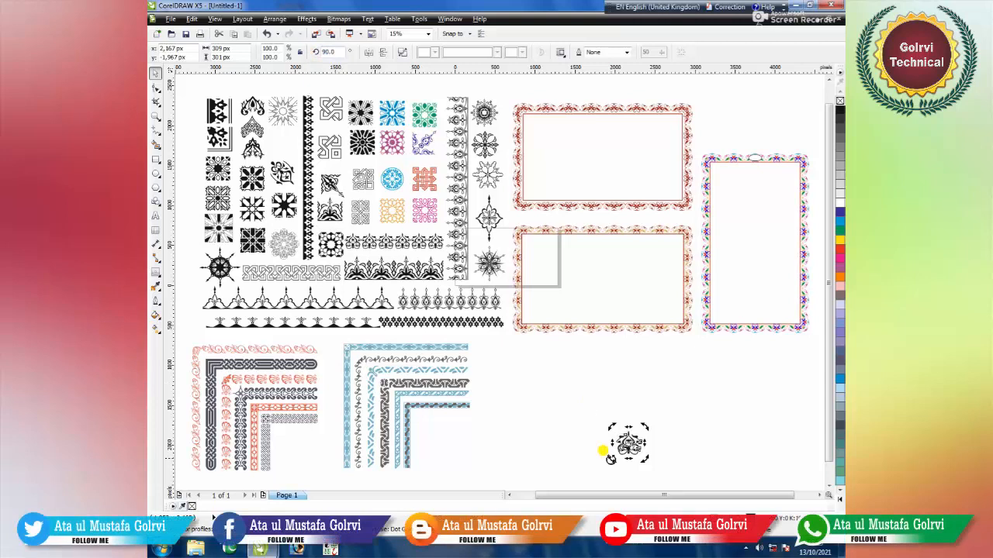
pyautogui.click(581, 447)
pyautogui.click(631, 448)
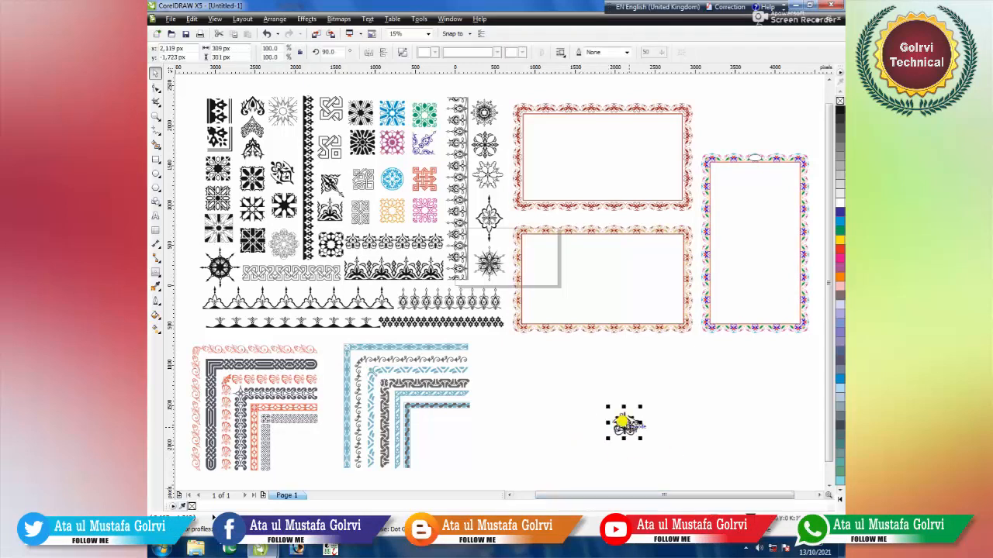
pyautogui.scroll(5, 627, 415)
pyautogui.moveTo(594, 377); pyautogui.dragTo(604, 313)
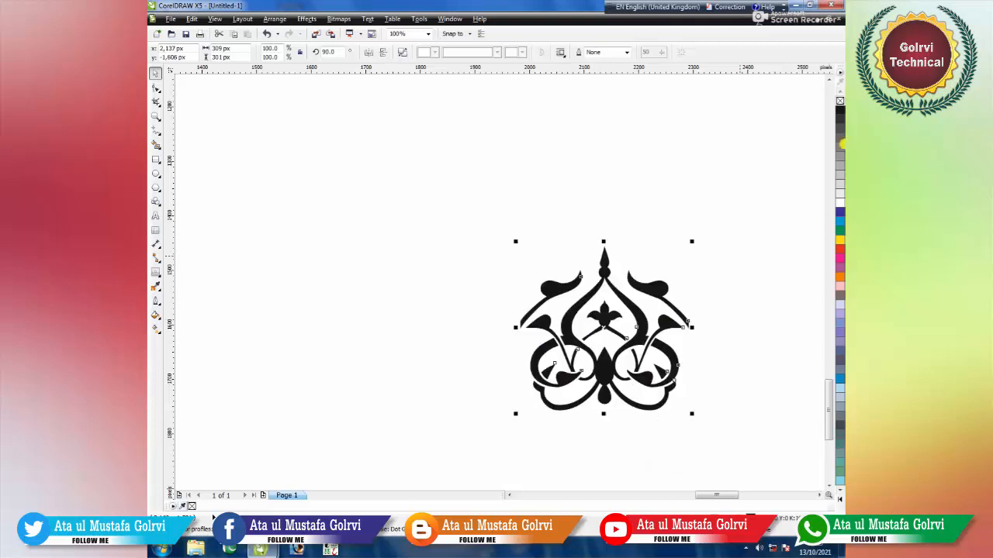
# - Fill the ornament with red and give it a 1.5 pt outline with round corners and caps, placed behind the fill
pyautogui.click(839, 249)
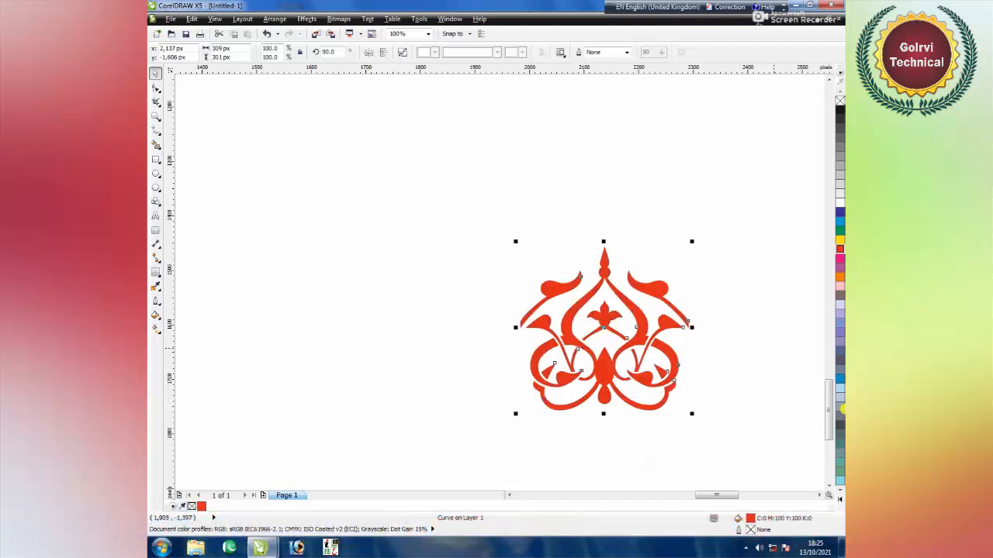
pyautogui.doubleClick(739, 530)
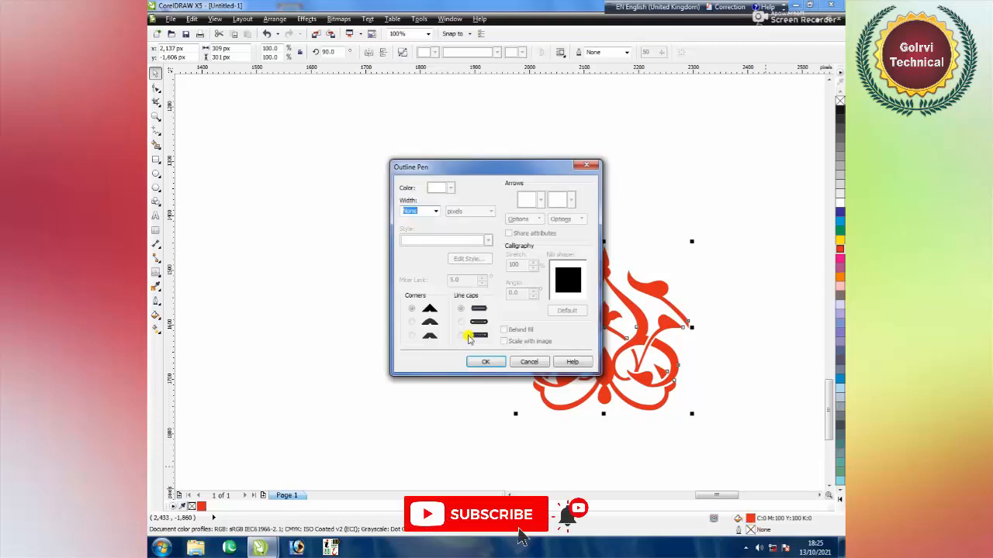
pyautogui.click(436, 212)
pyautogui.click(419, 256)
pyautogui.click(455, 213)
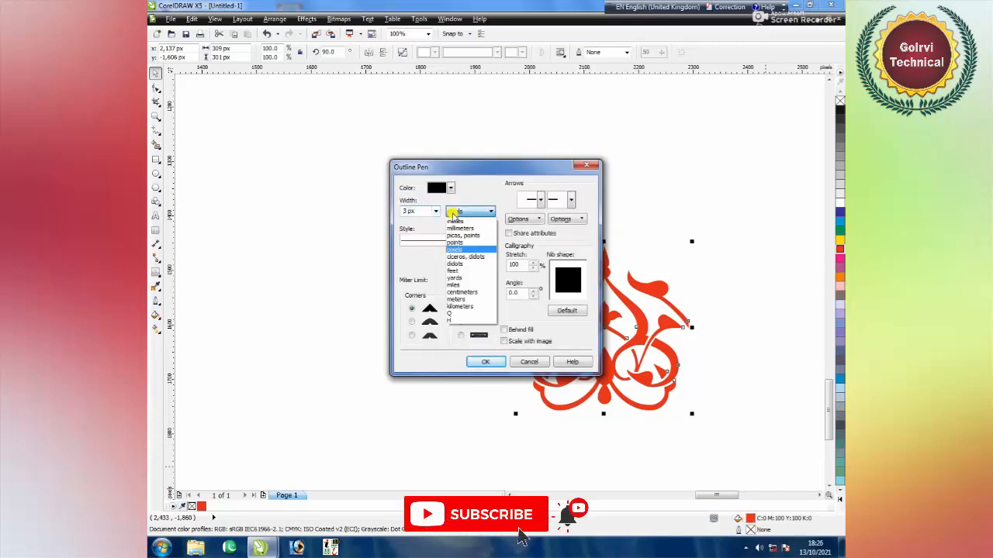
pyautogui.click(454, 242)
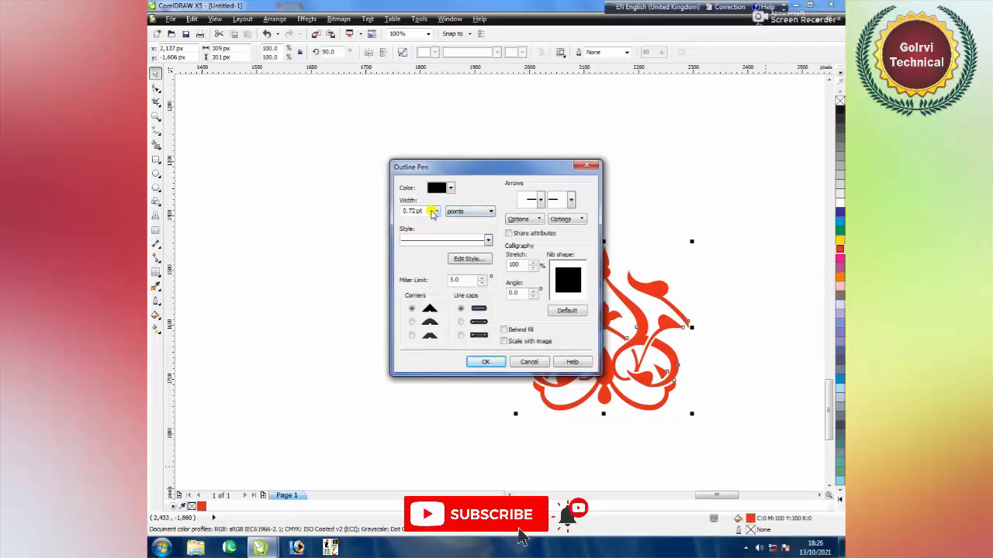
pyautogui.click(435, 212)
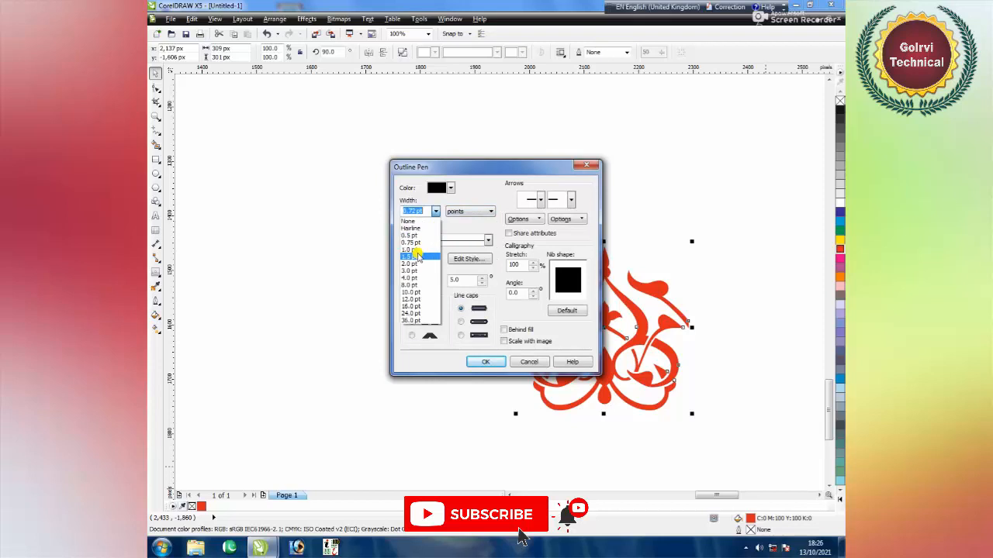
pyautogui.click(417, 257)
pyautogui.click(412, 321)
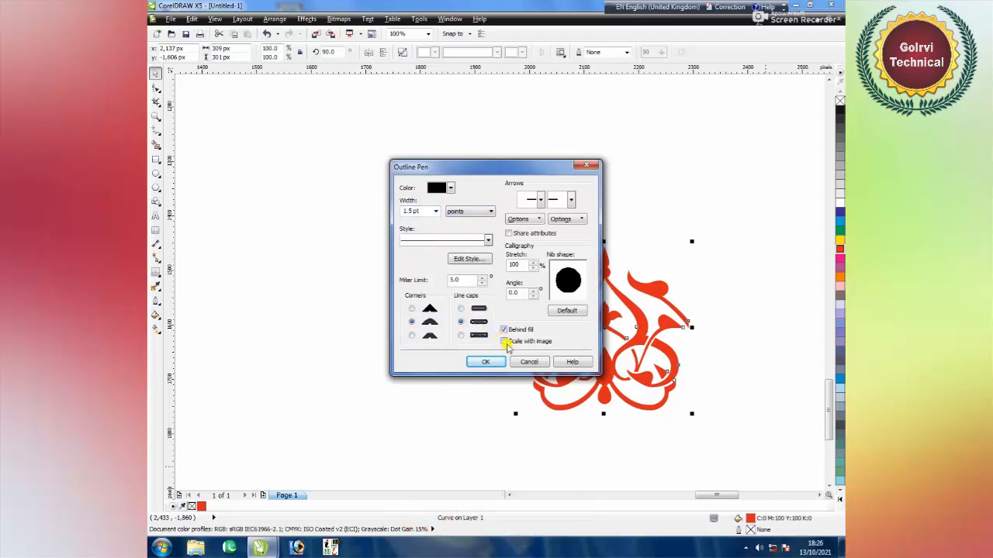
pyautogui.click(486, 361)
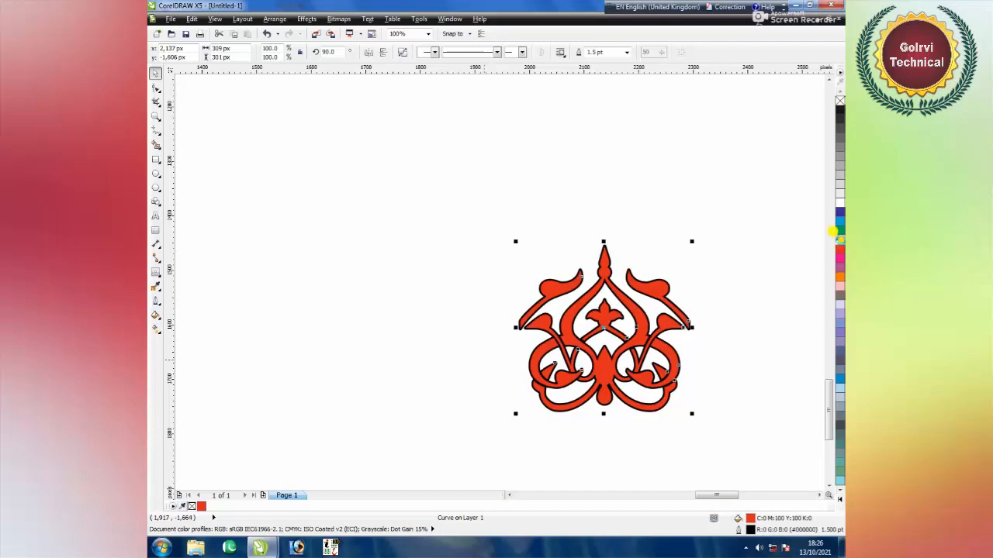
# - Colour the ornament's outline yellow and set its width to 3.0 pt
pyautogui.rightClick(838, 237)
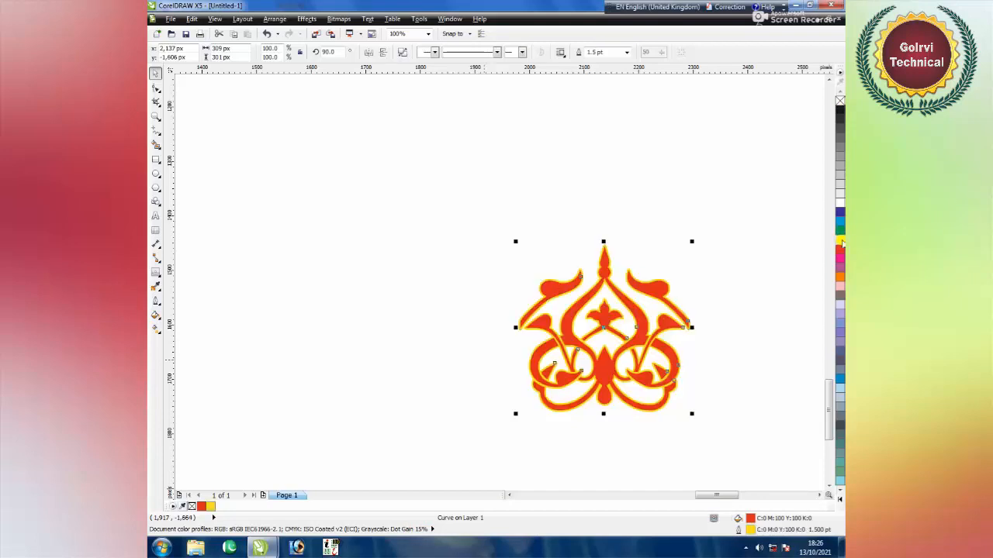
pyautogui.click(628, 52)
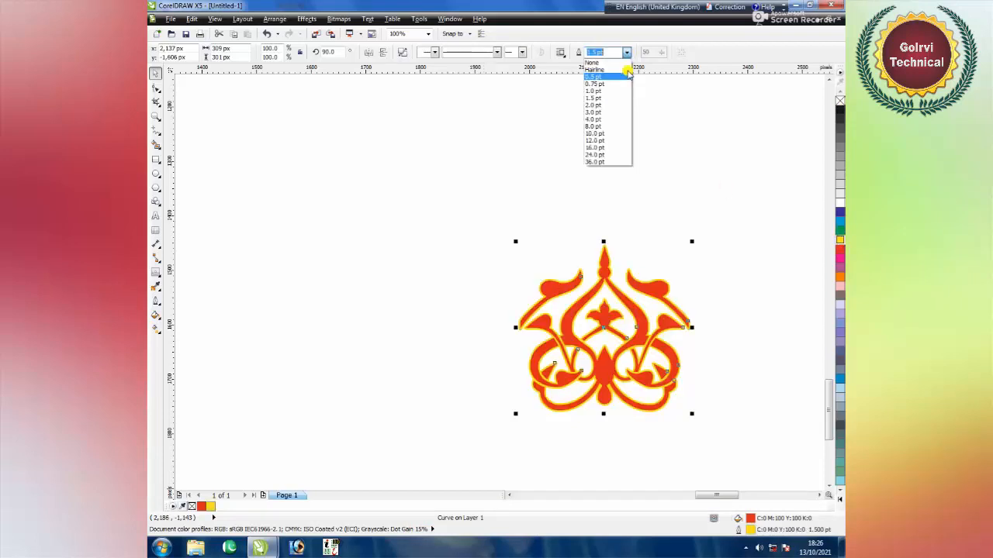
pyautogui.click(610, 112)
pyautogui.scroll(-4, 663, 315)
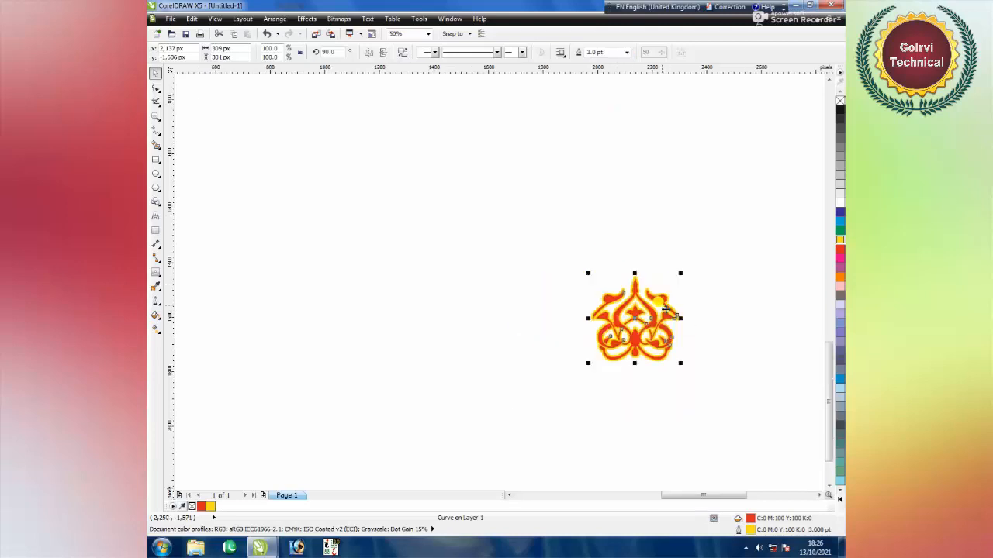
pyautogui.scroll(-1, 661, 324)
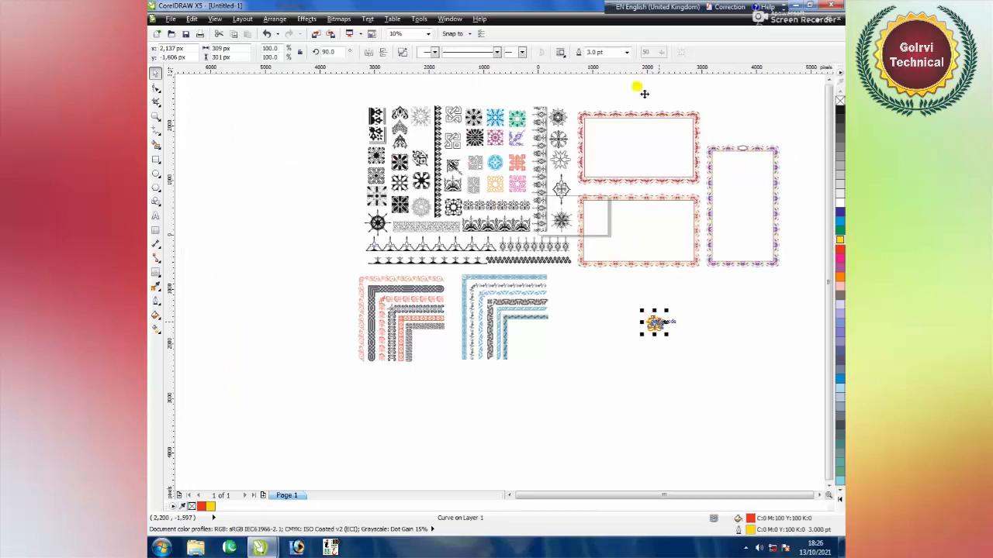
# - Bring the ornament into the Untitled-2 document, placing it over the guides' upper-left corner and shrinking it to about 0.62 in wide
pyautogui.click(447, 18)
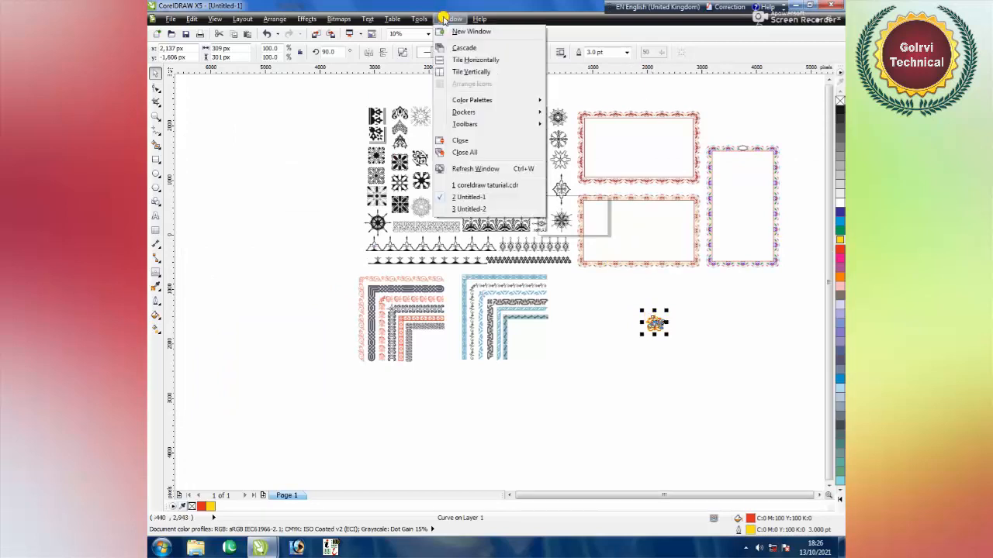
pyautogui.click(470, 207)
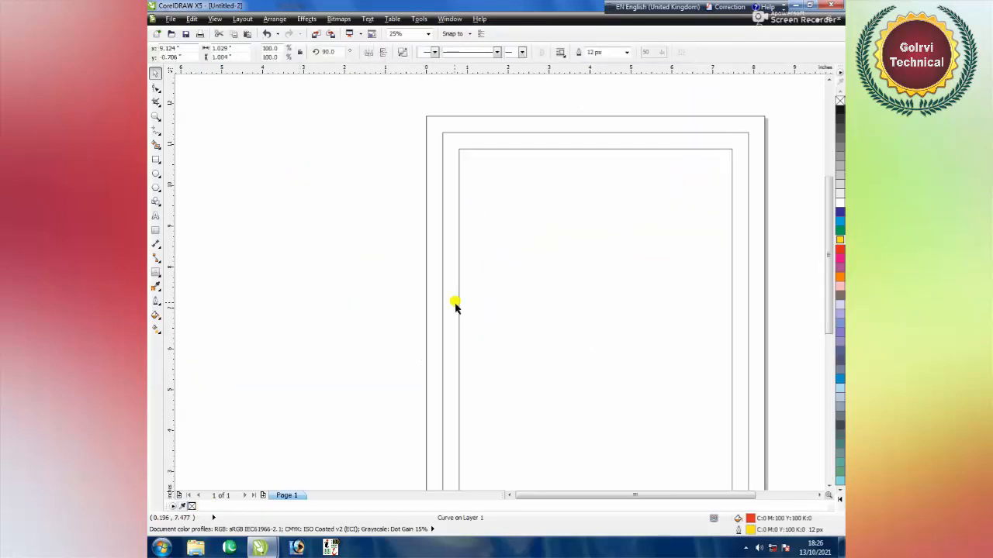
pyautogui.scroll(-2, 455, 307)
pyautogui.moveTo(593, 431); pyautogui.dragTo(565, 210)
pyautogui.scroll(4, 420, 252)
pyautogui.moveTo(433, 247); pyautogui.dragTo(587, 188)
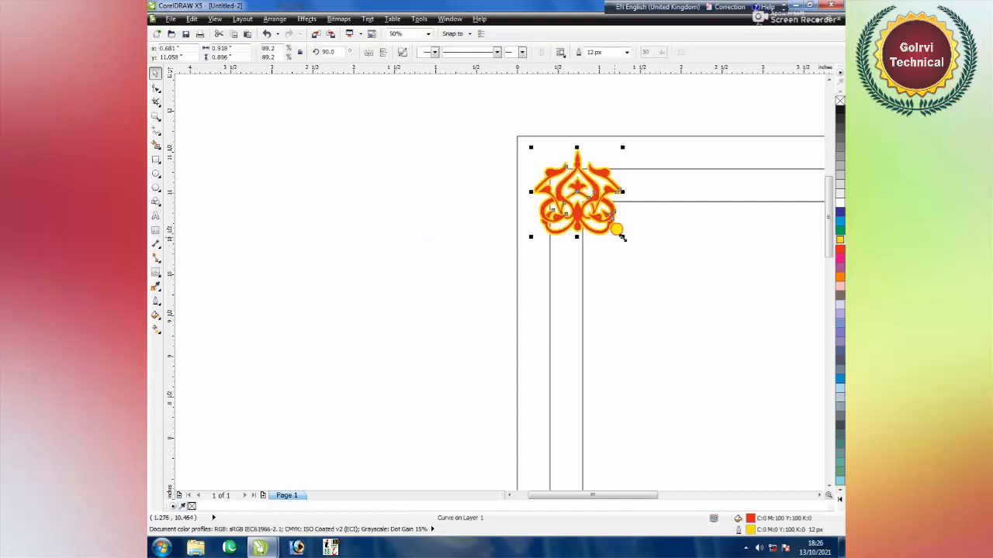
pyautogui.moveTo(623, 235); pyautogui.dragTo(596, 207)
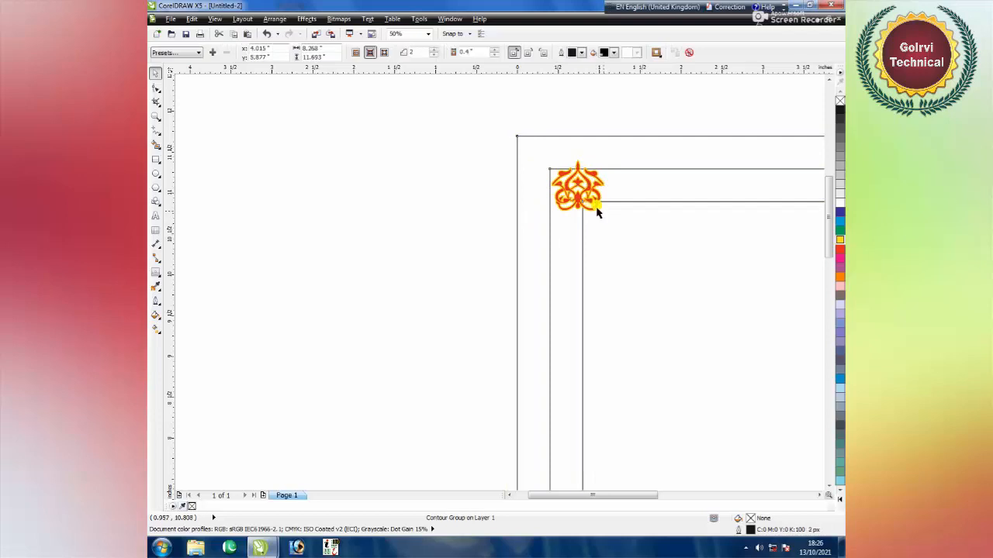
# - Undo the accidental shift of the contour rectangles and break their contour group apart
pyautogui.hotkey('ctrl', 'z')
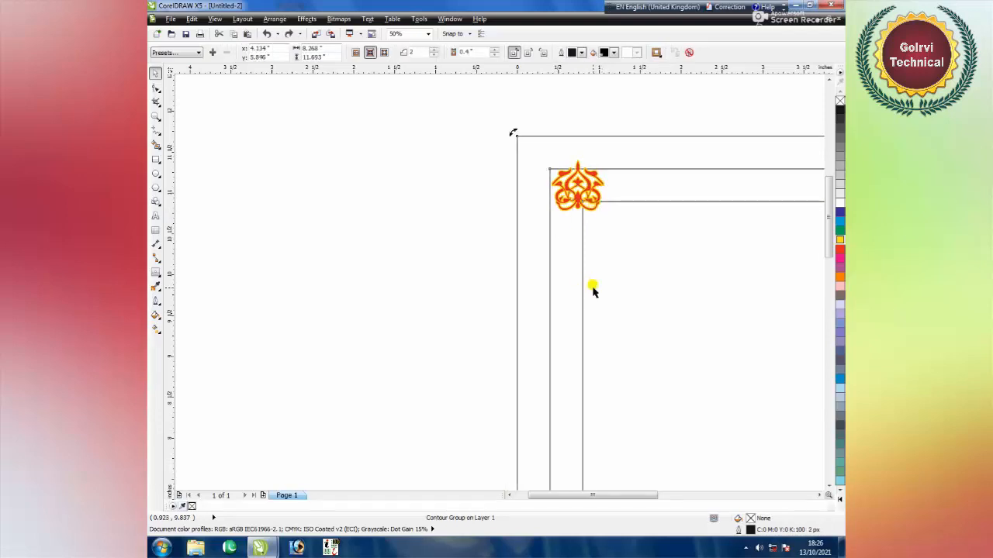
pyautogui.rightClick(588, 242)
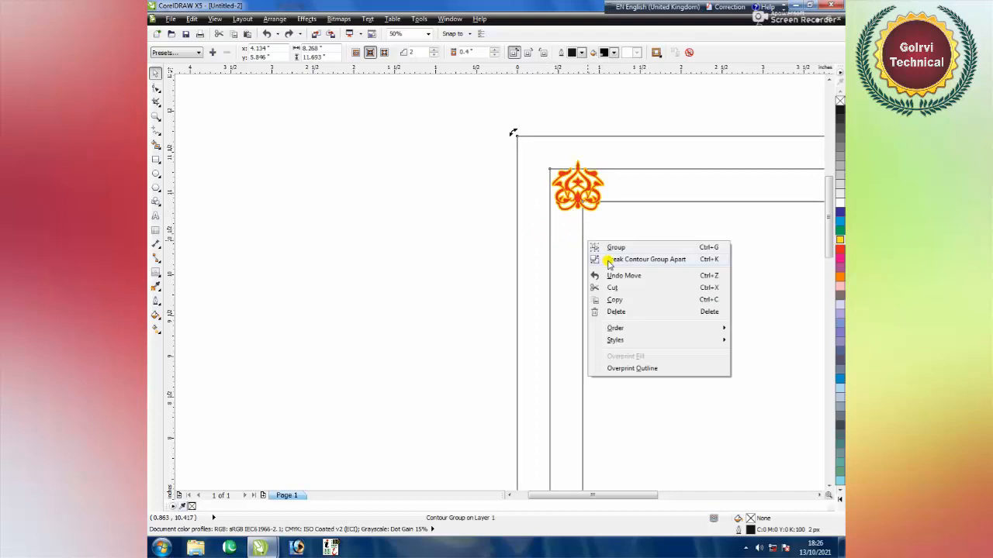
pyautogui.click(610, 260)
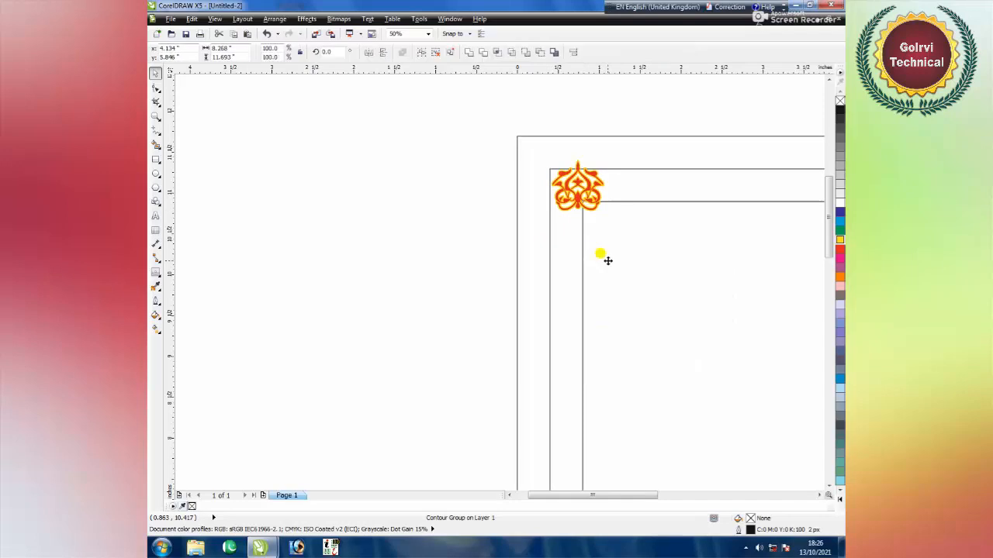
pyautogui.click(551, 242)
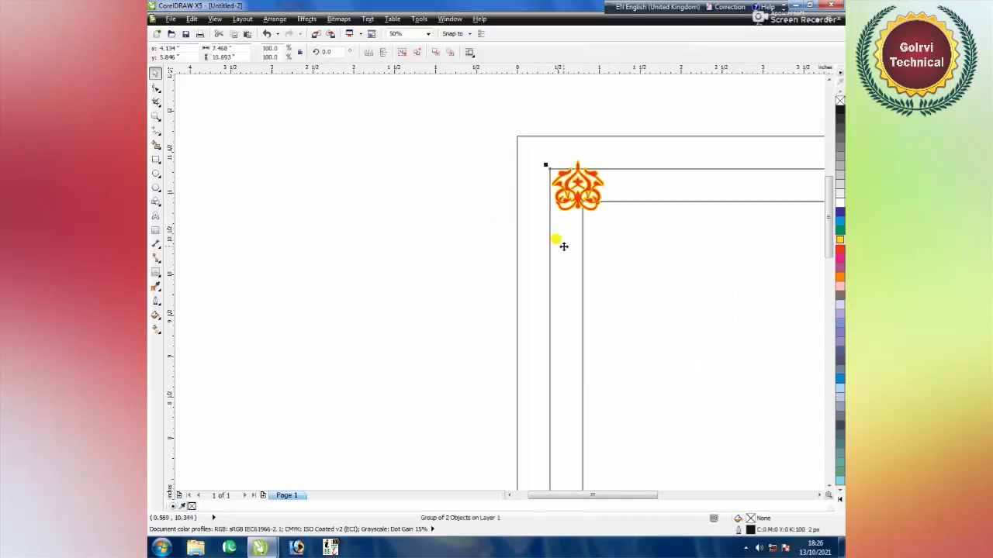
pyautogui.click(452, 184)
# - Shrink the ornament to about 0.39 in wide and align it with the top and left edges of the contour guides
pyautogui.click(599, 203)
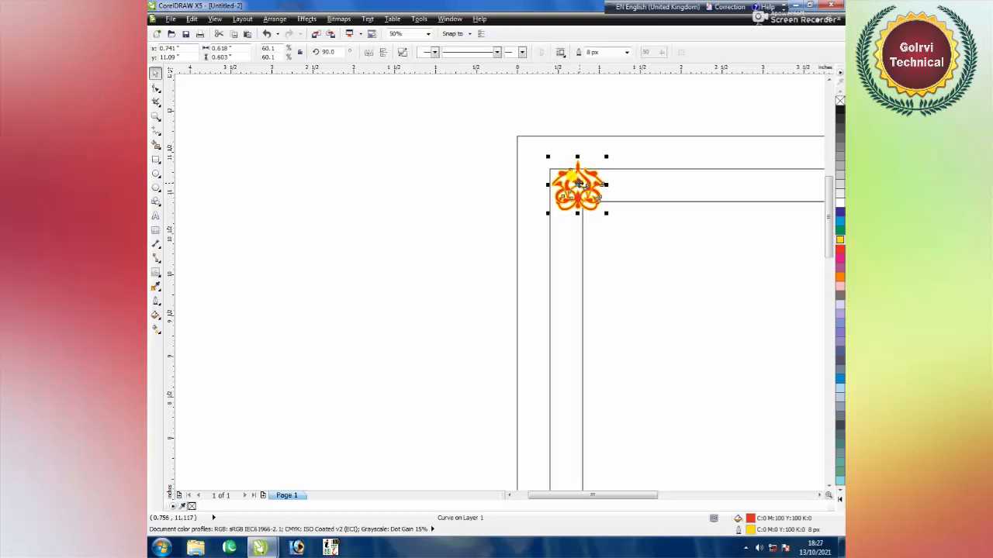
pyautogui.moveTo(598, 205); pyautogui.dragTo(628, 224)
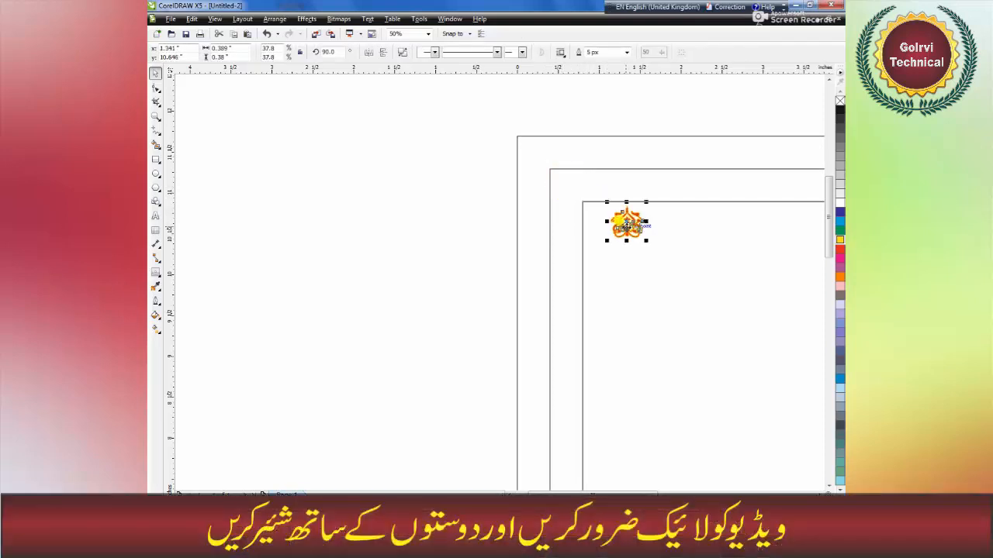
pyautogui.keyDown('shift'); pyautogui.click(549, 218); pyautogui.keyUp('shift')
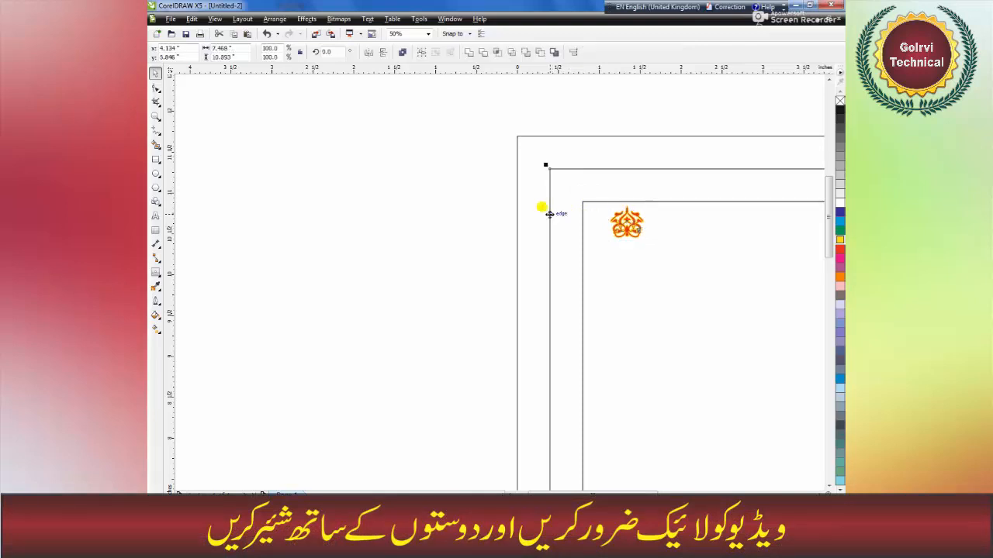
pyautogui.press('t')
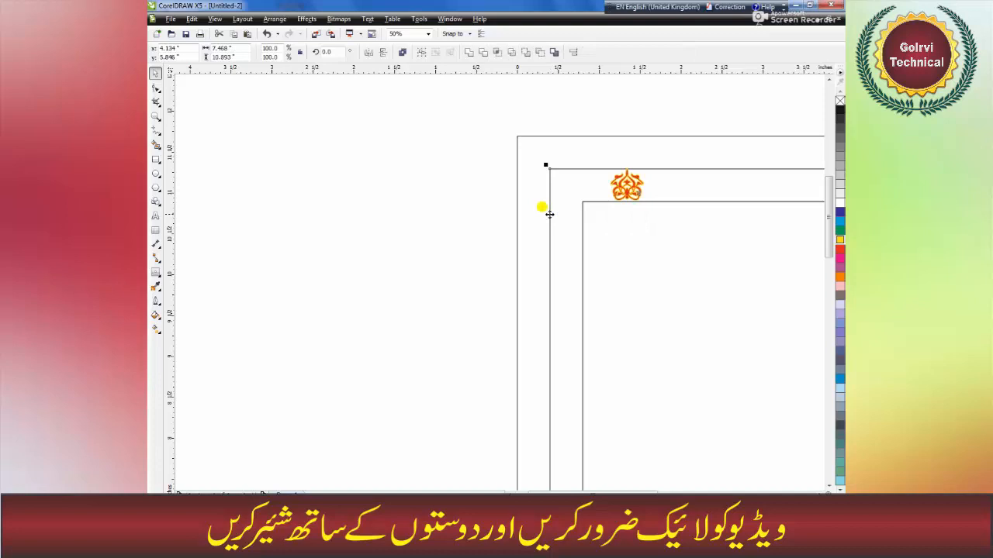
pyautogui.press('l')
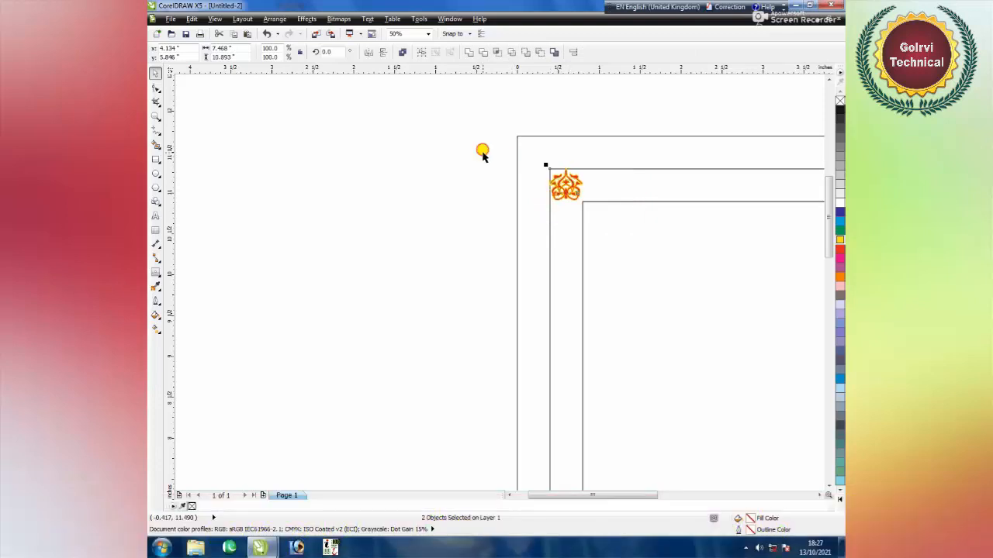
# - Enlarge the corner ornament proportionally to 0.4 in wide so it fills the space between the two contour guides
pyautogui.moveTo(482, 155); pyautogui.dragTo(595, 225)
pyautogui.scroll(1, 565, 178)
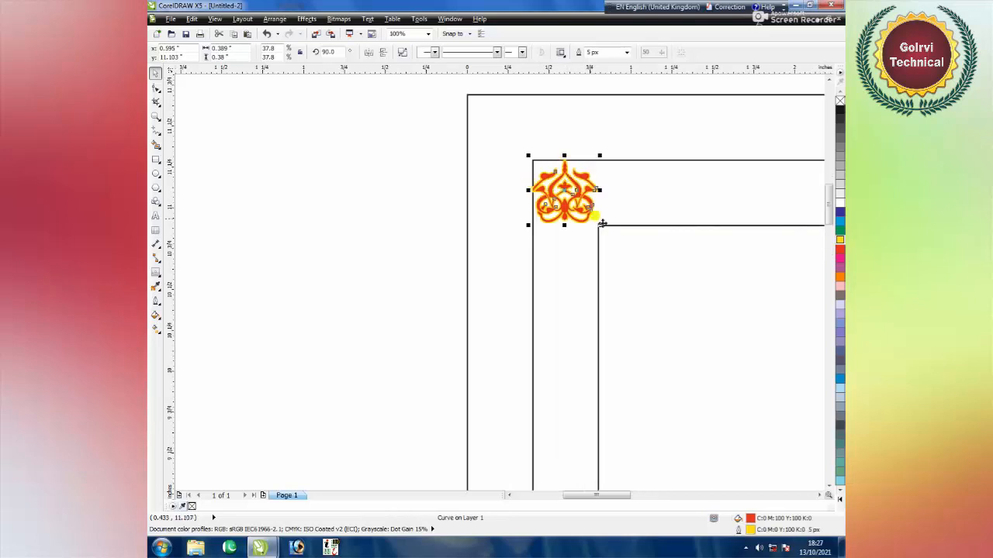
pyautogui.moveTo(598, 226); pyautogui.dragTo(598, 226)
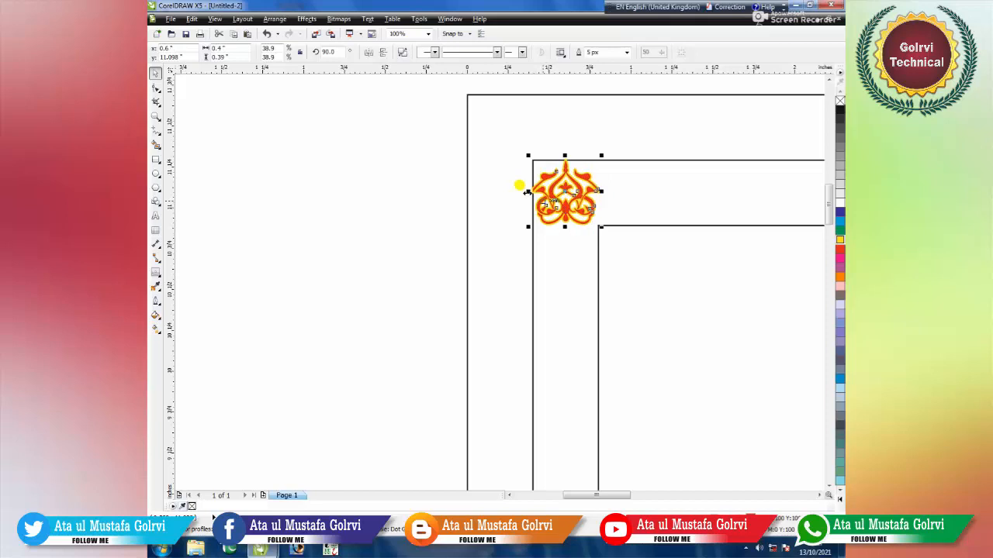
# - Place two copies of the ornament side by side after the corner one along the upper guide band, with their tips touching
pyautogui.moveTo(526, 191); pyautogui.dragTo(607, 191)
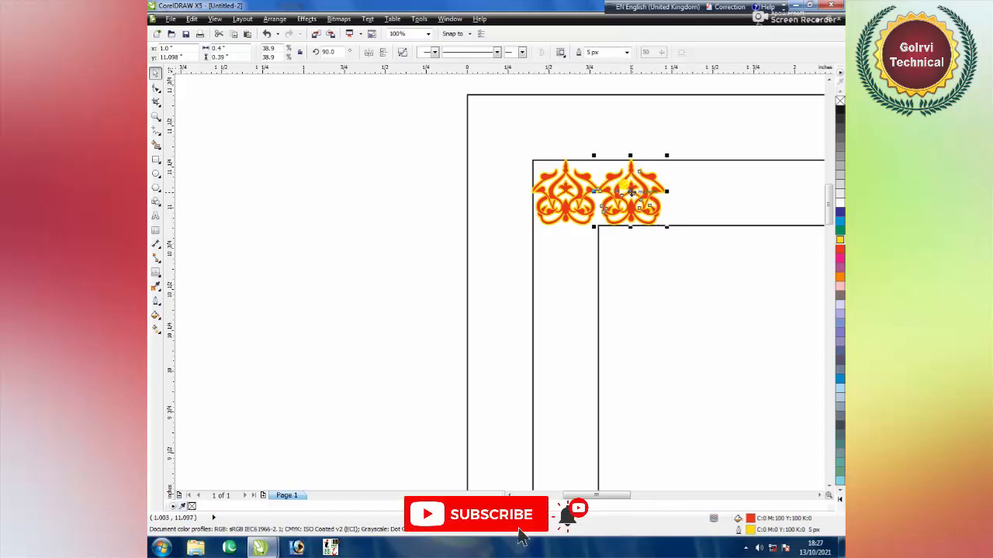
pyautogui.moveTo(629, 190); pyautogui.dragTo(695, 190)
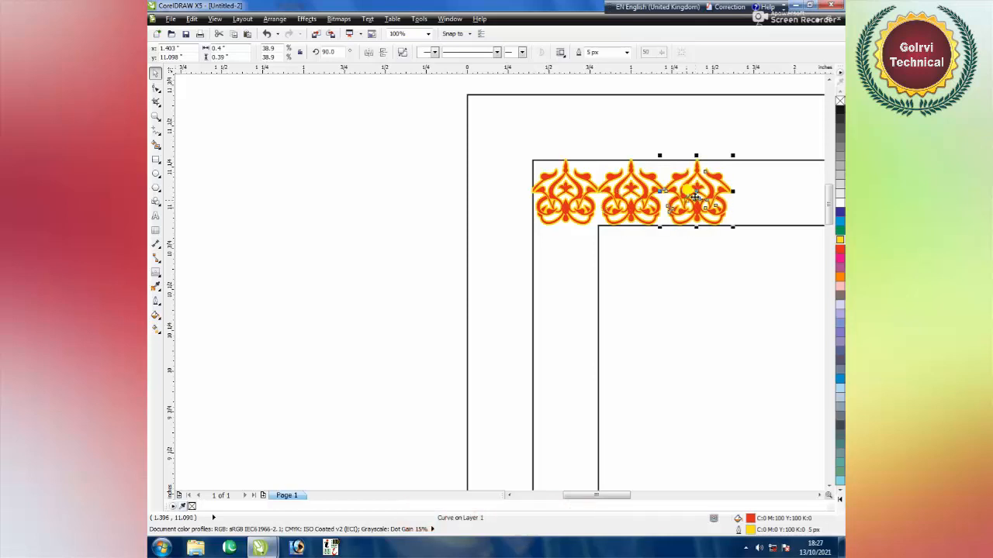
pyautogui.hotkey('ctrl', 'z')
pyautogui.scroll(2, 625, 196)
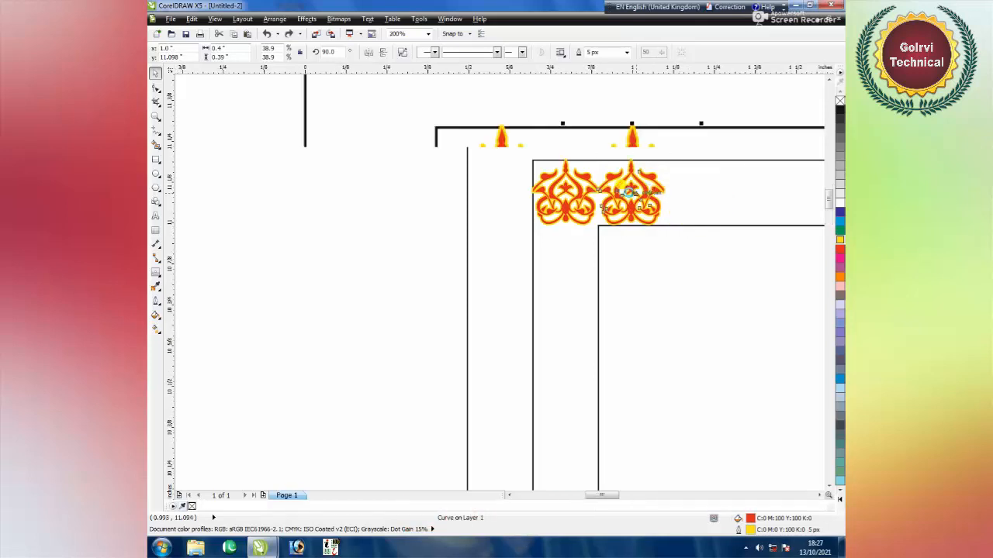
pyautogui.click(819, 494)
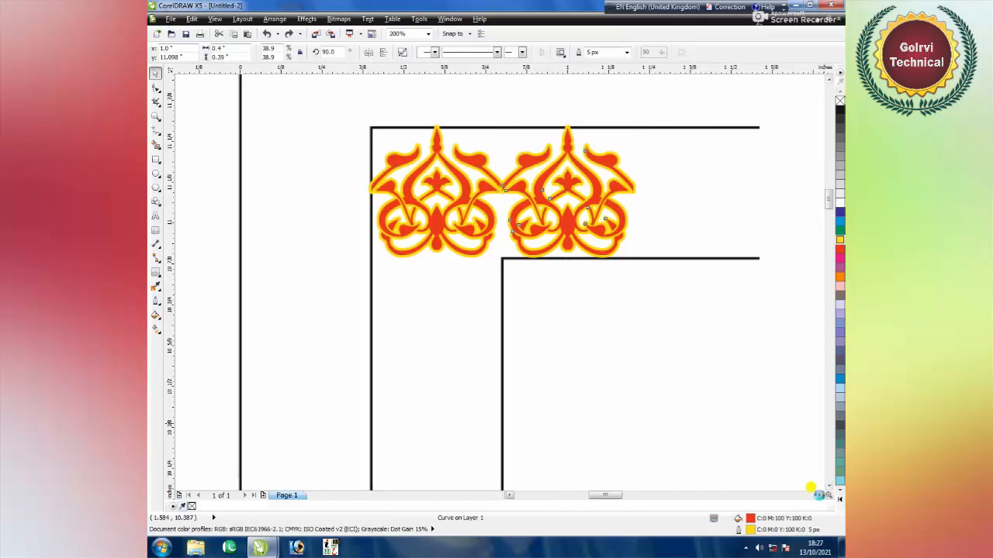
pyautogui.moveTo(570, 190); pyautogui.dragTo(702, 195)
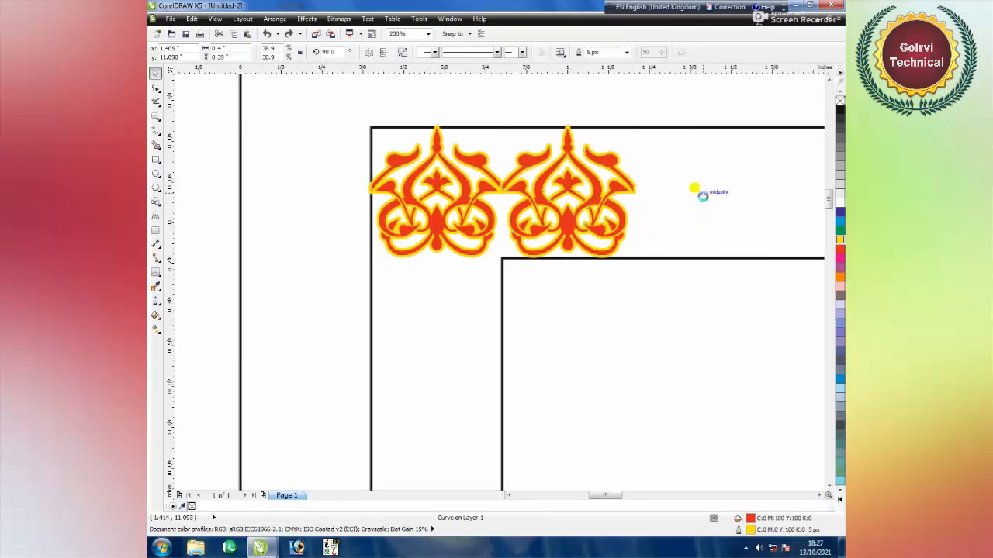
pyautogui.scroll(-2, 690, 200)
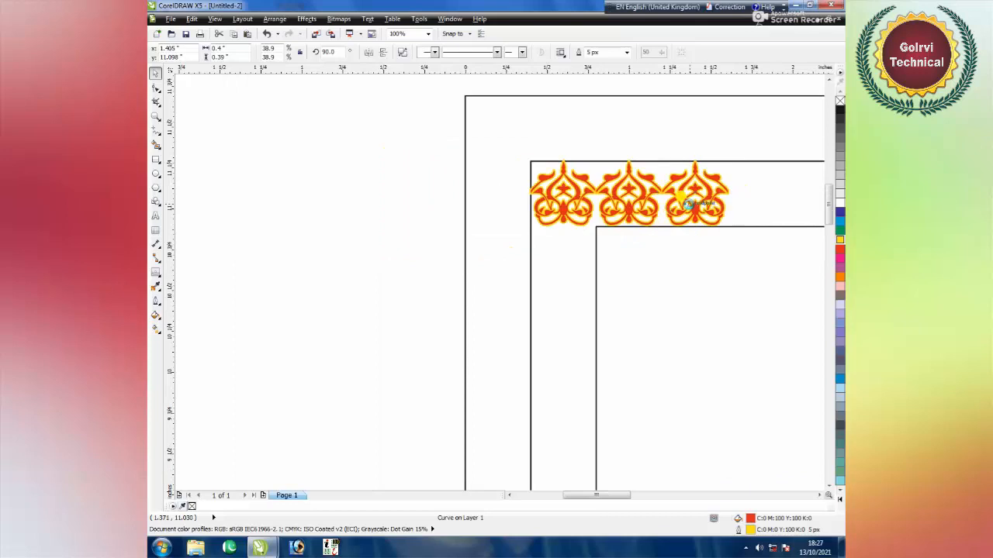
# - Repeat the ornament duplication four more times along the upper guide band at the same spacing
pyautogui.hotkey('ctrl', 'r')
pyautogui.hscroll(1, 688, 204)
pyautogui.scroll(-1, 676, 254)
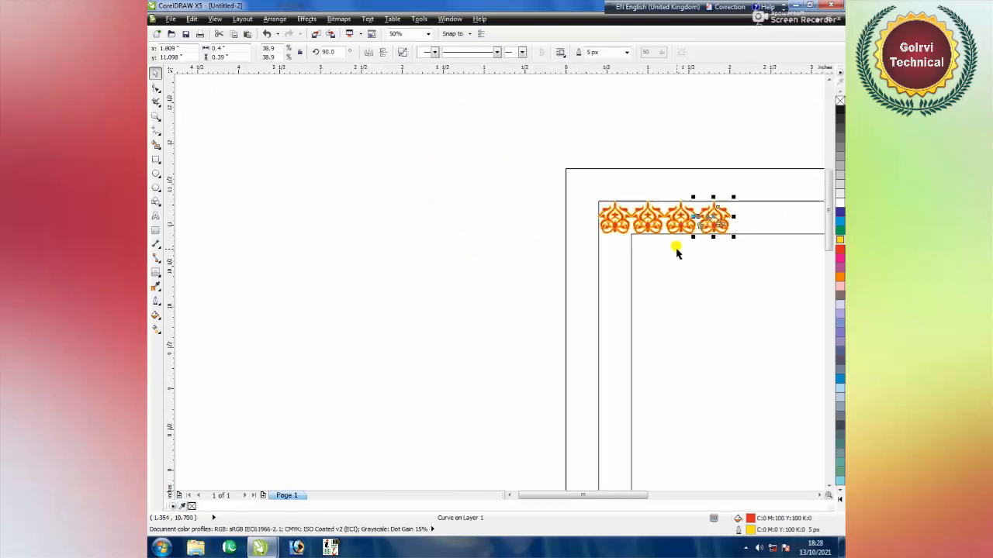
pyautogui.hotkey('ctrl', 'r')
pyautogui.scroll(-1, 676, 254)
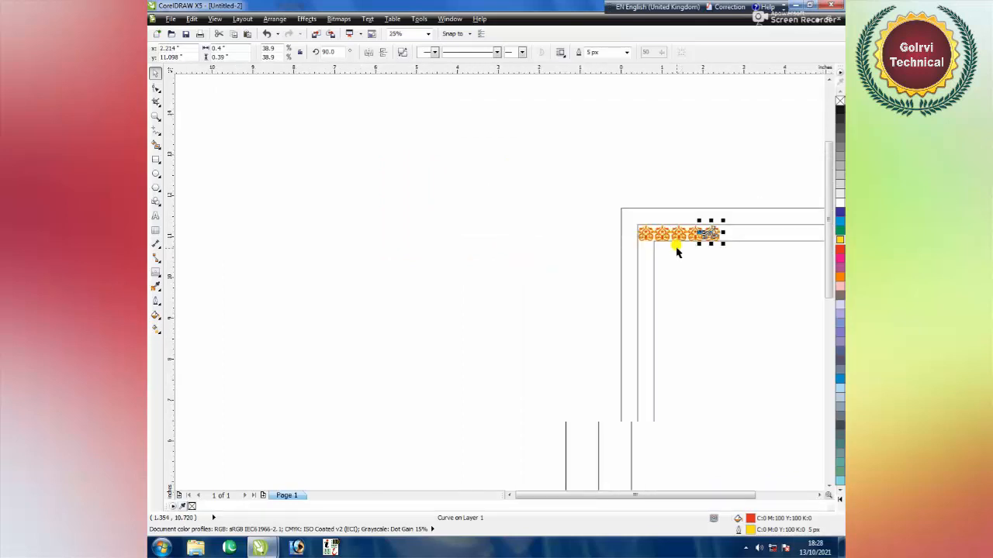
pyautogui.hotkey('ctrl', 'r')
pyautogui.hotkey('ctrl', 'r')
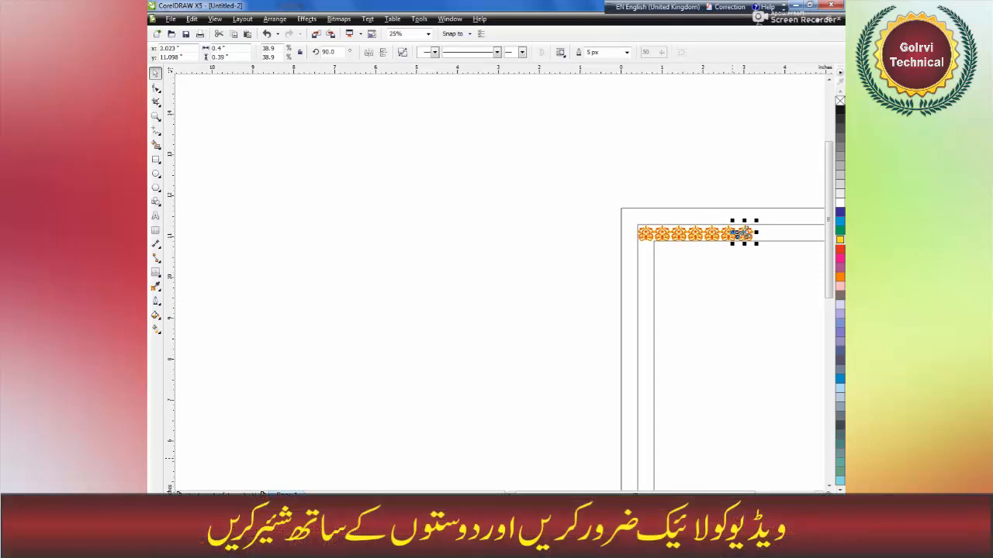
# - Add one horizontal and one vertical guideline, both centred on the page
pyautogui.click(818, 493)
pyautogui.click(818, 493)
pyautogui.click(818, 494)
pyautogui.click(819, 494)
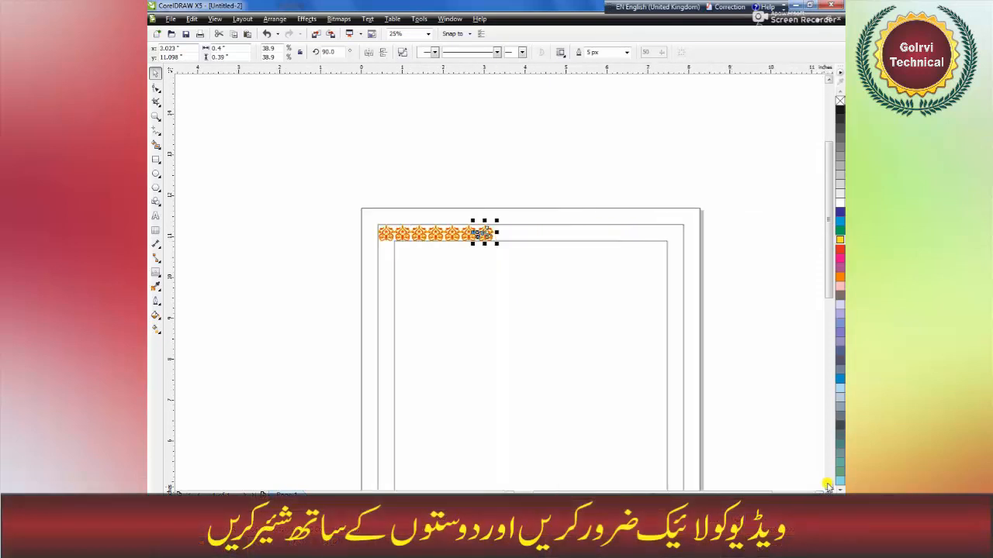
pyautogui.click(828, 486)
pyautogui.click(827, 485)
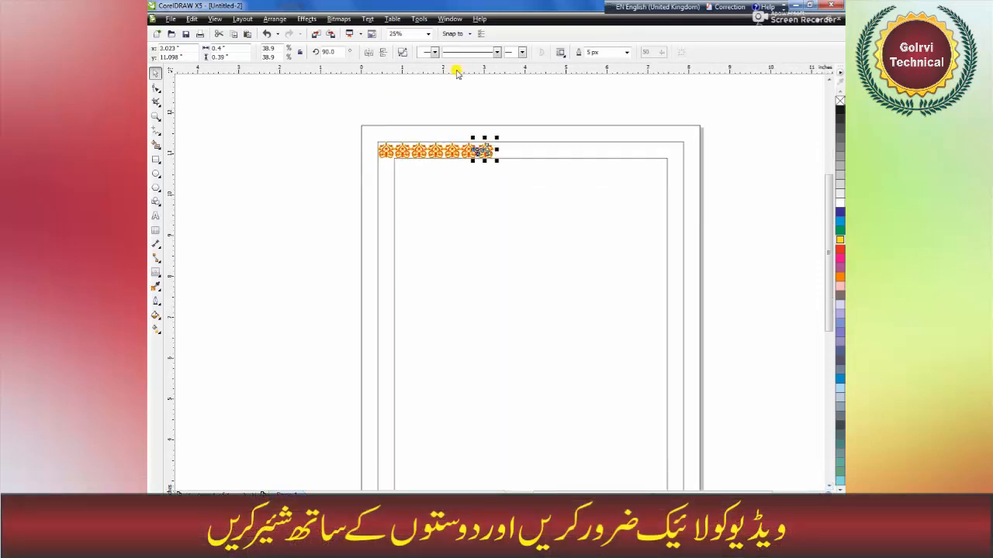
pyautogui.moveTo(457, 74); pyautogui.dragTo(466, 310)
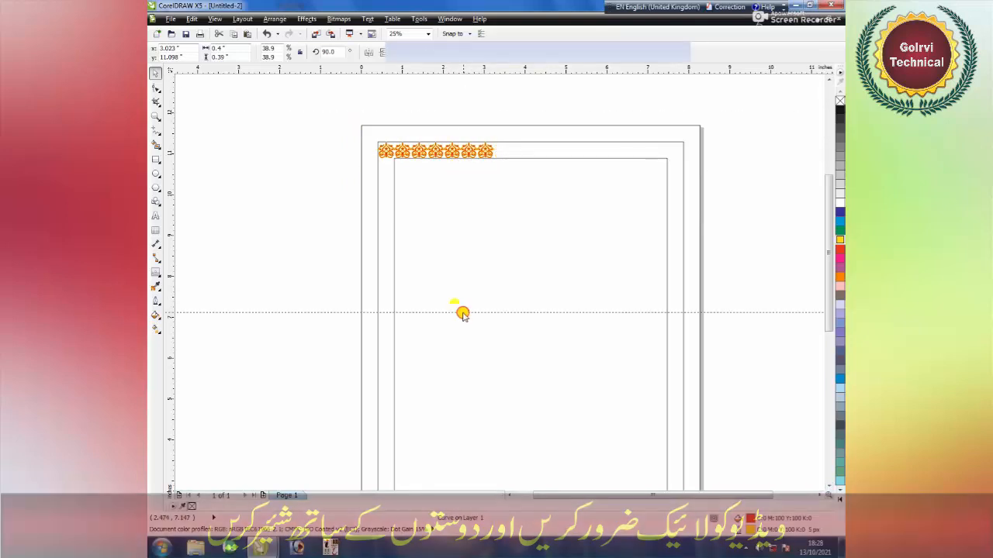
pyautogui.press('p')
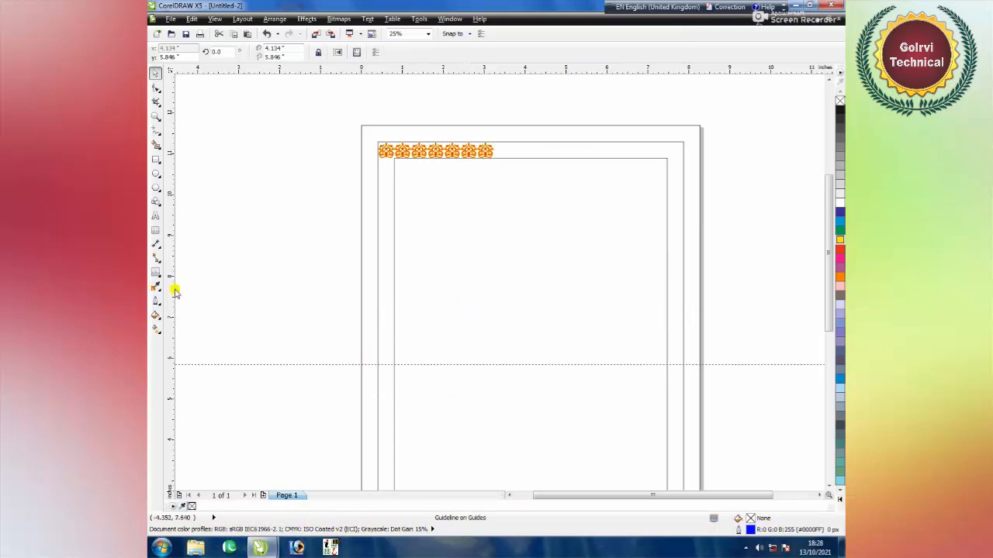
pyautogui.moveTo(173, 290); pyautogui.dragTo(516, 284)
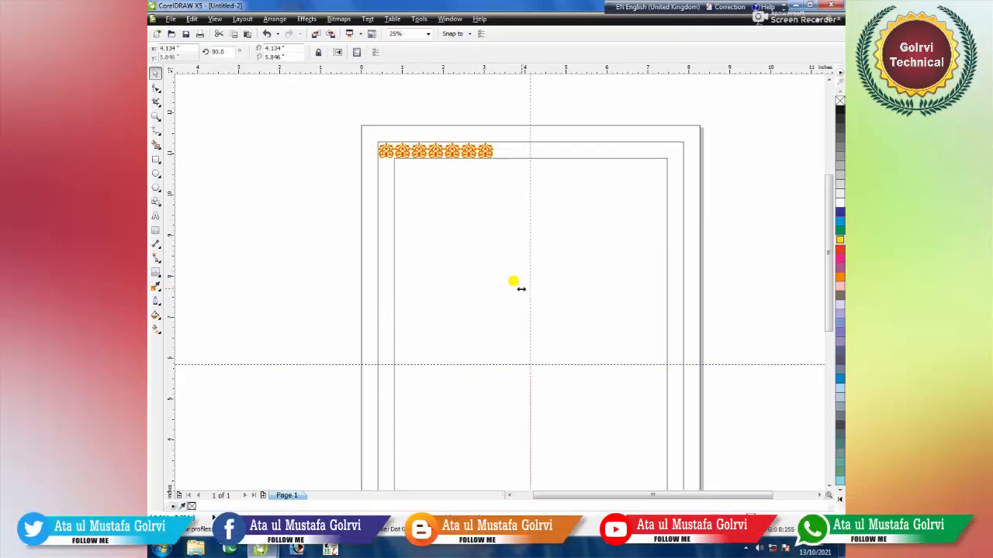
pyautogui.scroll(-2, 559, 321)
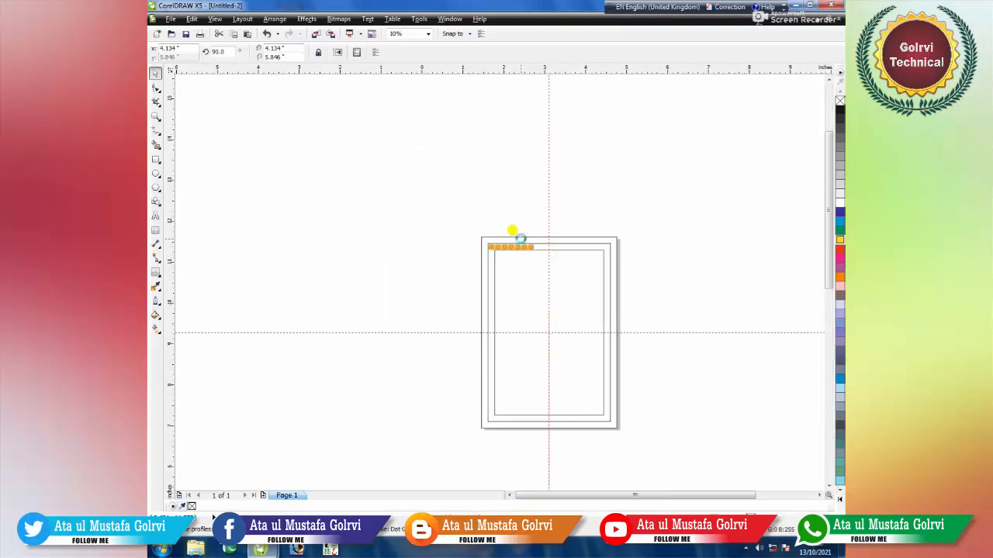
# - Try to centre the last ornament of the upper row on the page
pyautogui.scroll(2, 520, 239)
pyautogui.scroll(1, 520, 239)
pyautogui.click(570, 278)
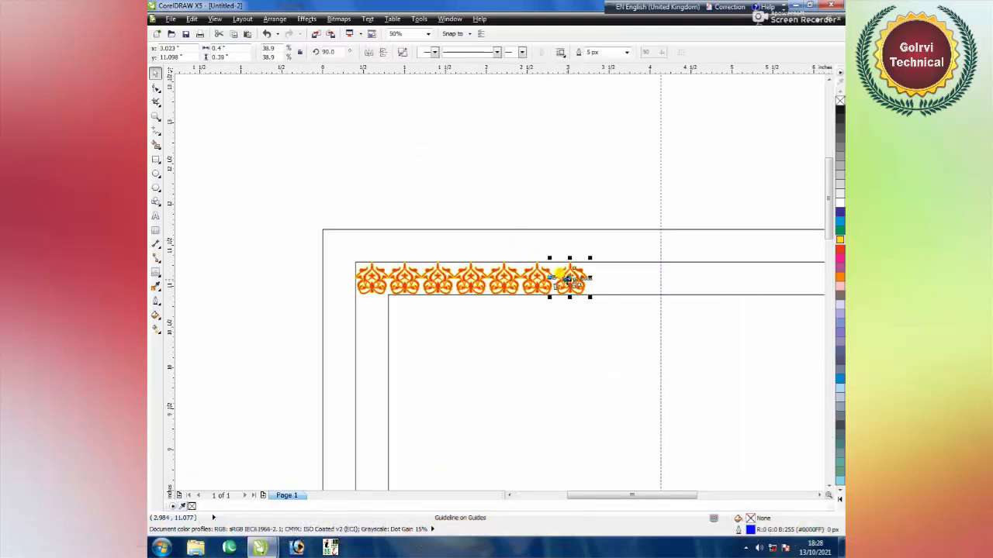
pyautogui.press('p')
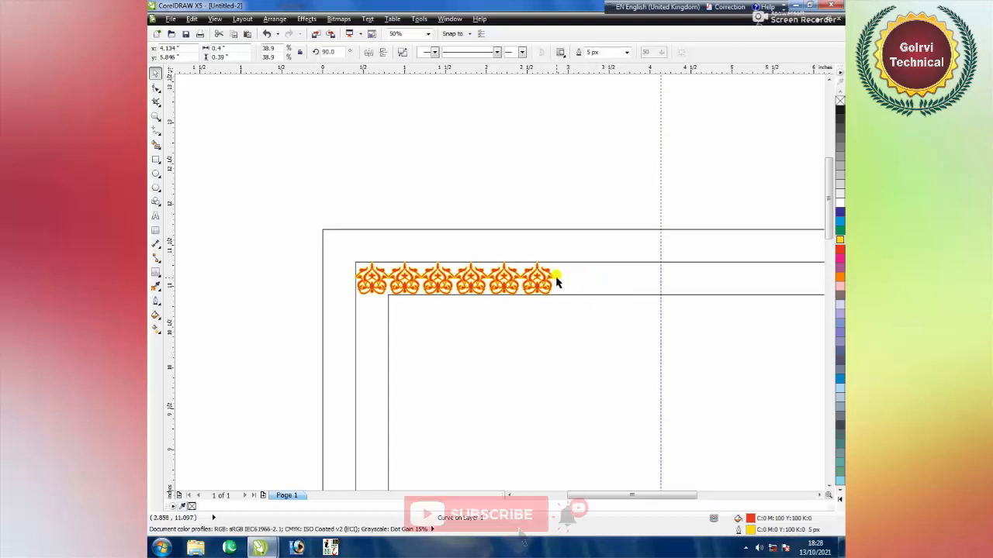
pyautogui.hotkey('ctrl', 'z')
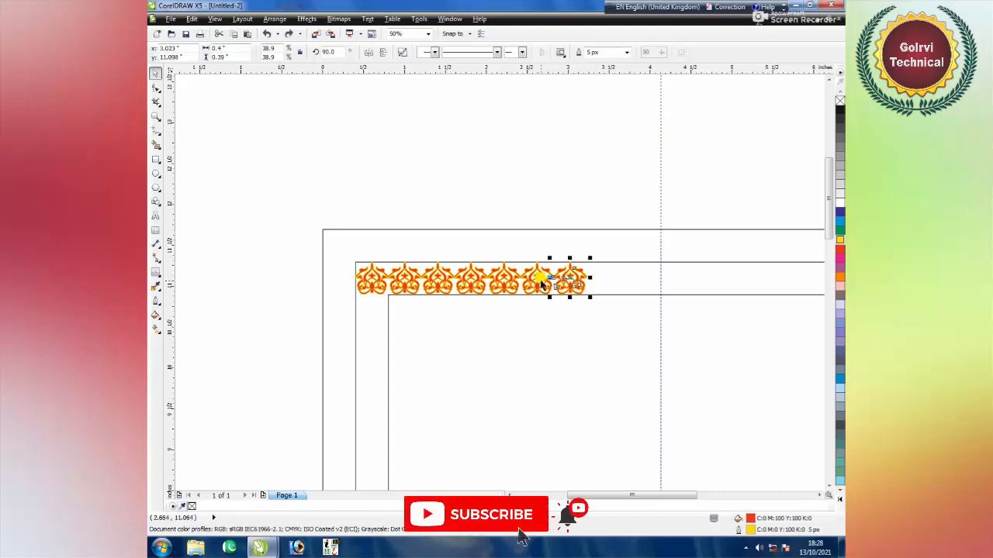
# - Add two more equally spaced copies of the ornament at the end of the upper row, up to the vertical guideline
pyautogui.moveTo(545, 283); pyautogui.dragTo(595, 277)
pyautogui.scroll(2, 592, 278)
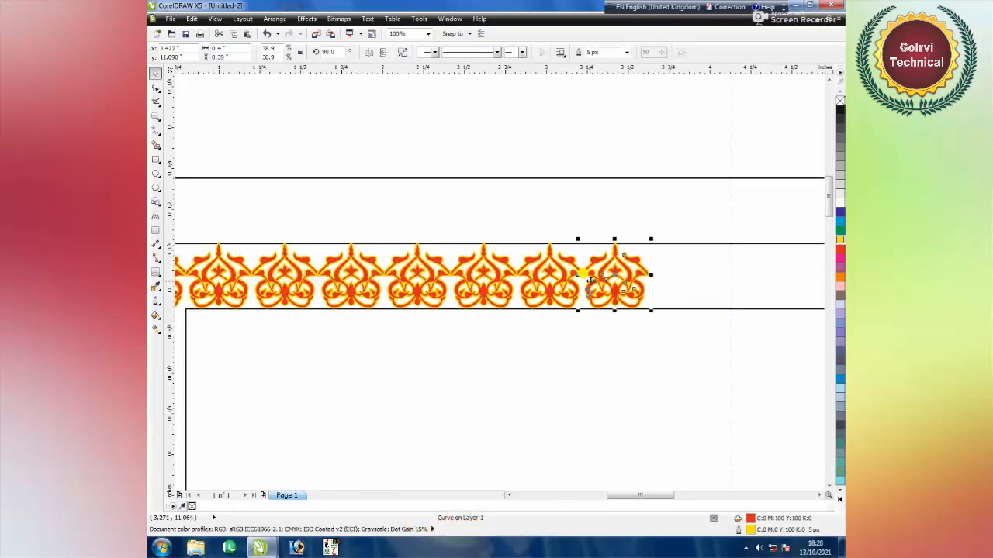
pyautogui.hotkey('ctrl', 'r')
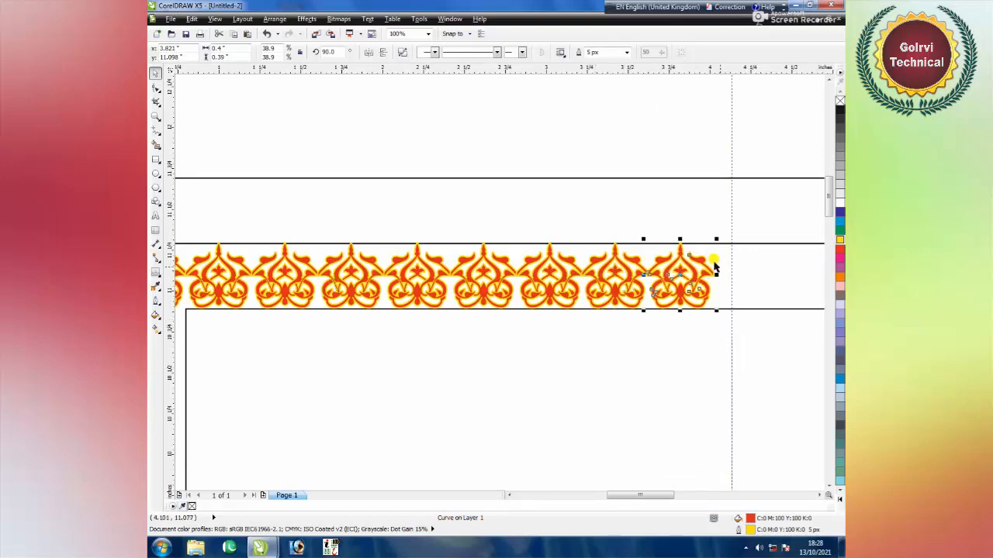
# - Group the nine ornaments of the upper row and stretch the group horizontally to the vertical guideline, about 3.73 inches wide
pyautogui.scroll(-1, 686, 288)
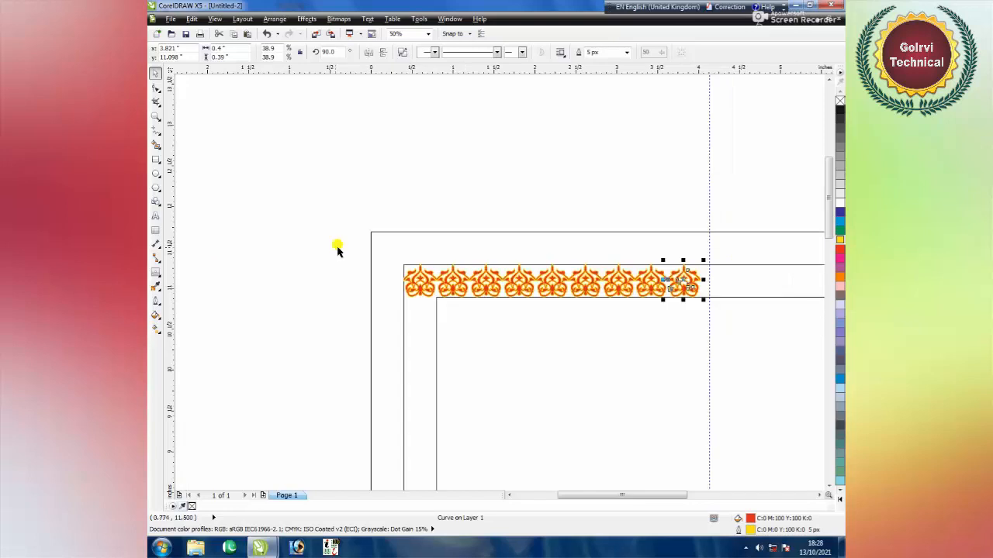
pyautogui.moveTo(314, 250); pyautogui.dragTo(741, 341)
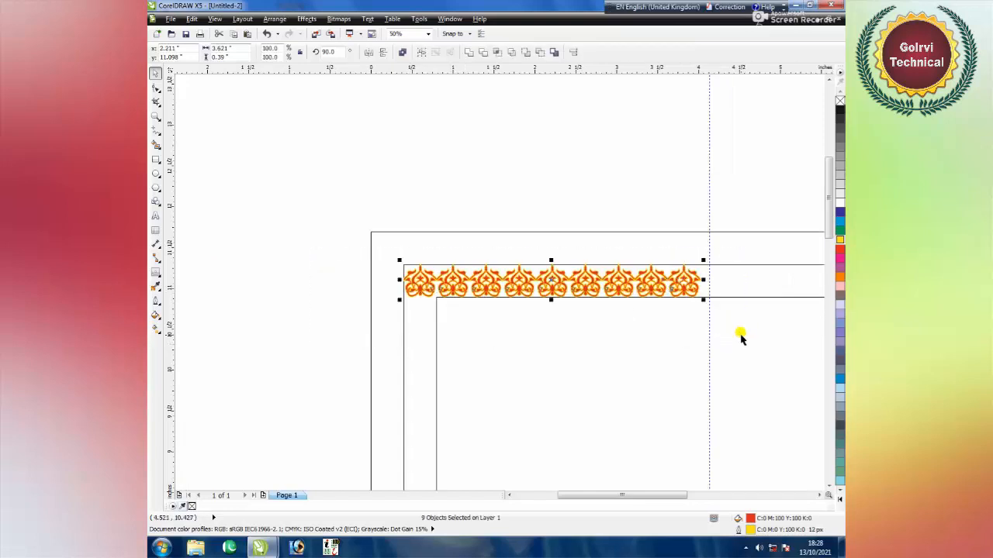
pyautogui.hotkey('ctrl', 'g')
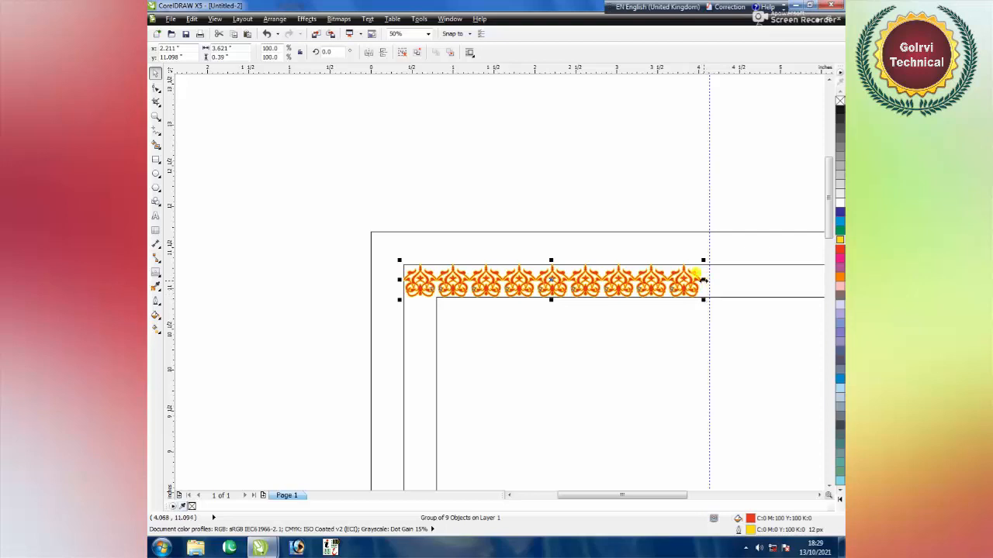
pyautogui.moveTo(702, 280); pyautogui.dragTo(672, 296)
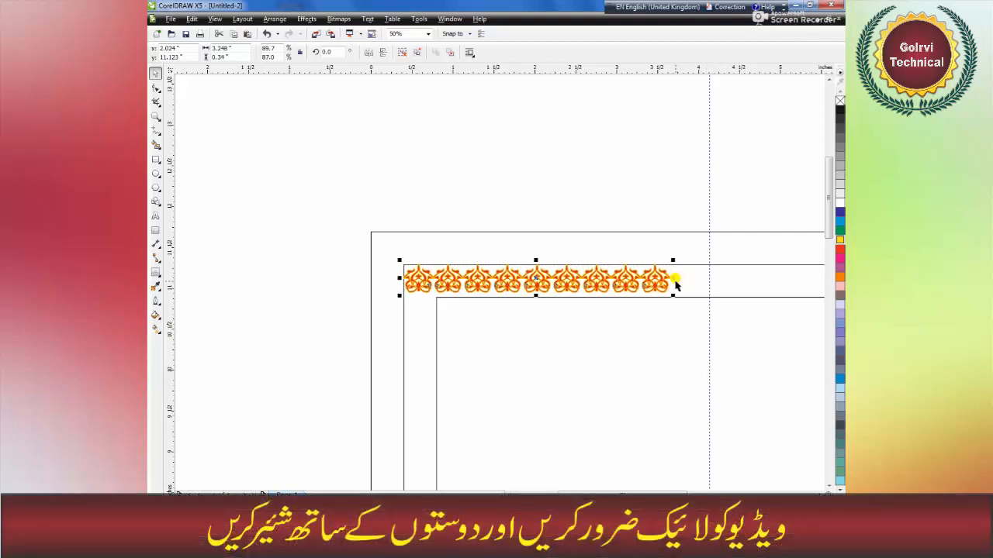
pyautogui.hotkey('ctrl', 'z')
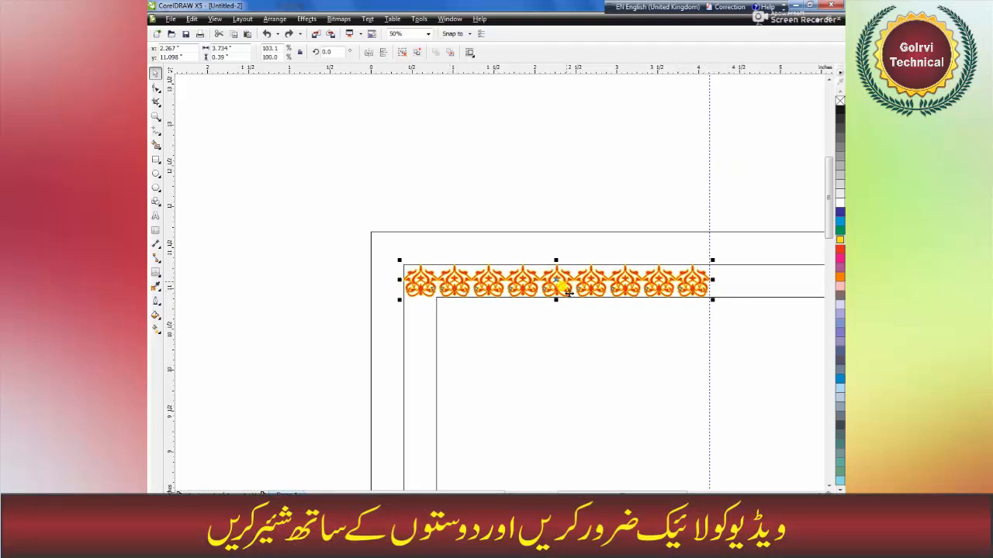
# - Duplicate the grouped ornament row just below the original and rotate the copy by 90 degrees
pyautogui.moveTo(558, 279); pyautogui.dragTo(557, 344)
pyautogui.rightClick(555, 341)
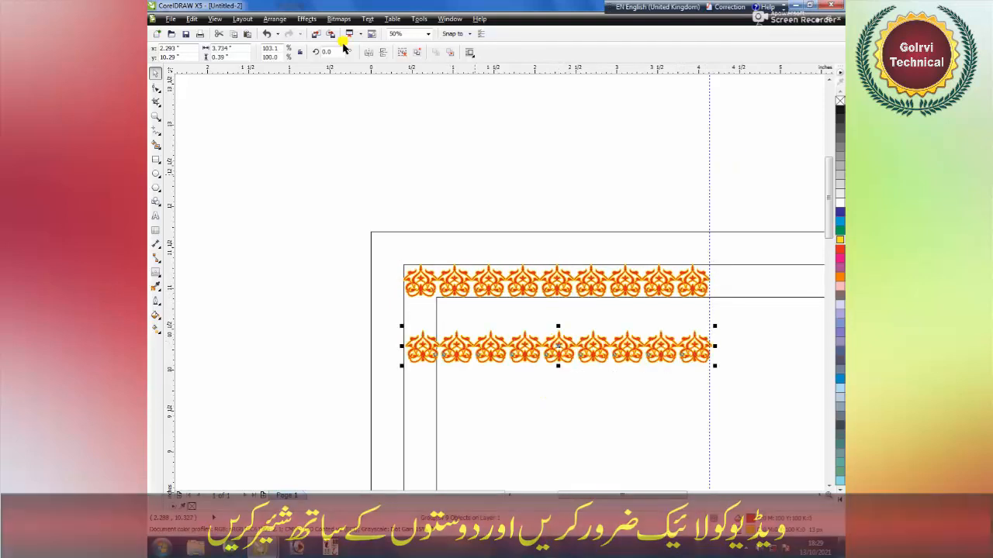
pyautogui.click(316, 52)
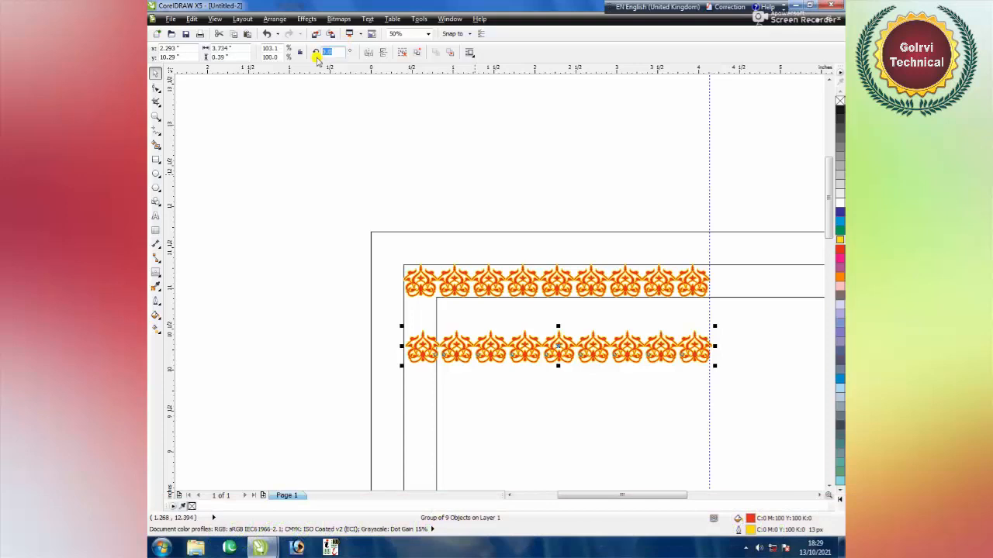
pyautogui.write('90')
pyautogui.press('Return')
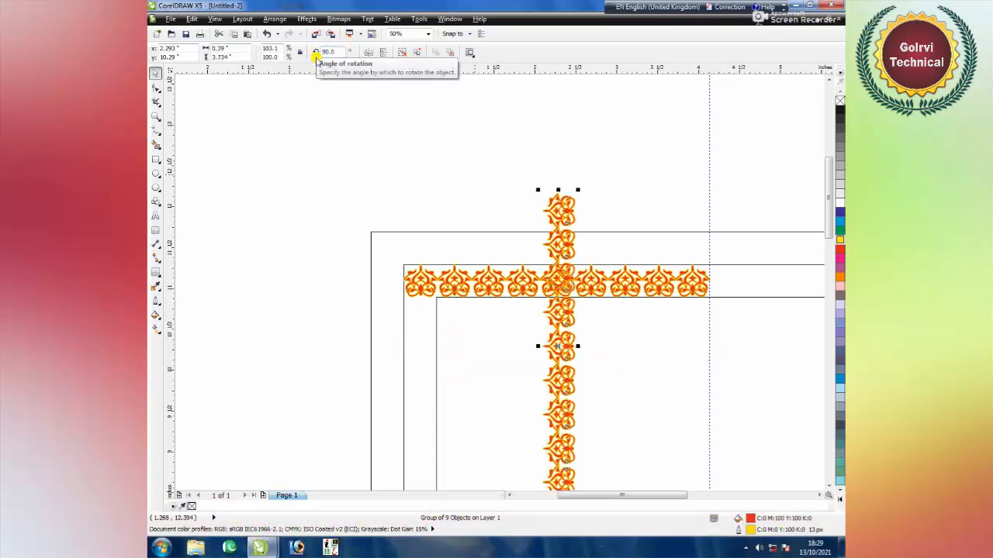
# - Move the rotated ornament strip towards the corner and align it to the top and left edges of the outer band rectangle
pyautogui.moveTo(556, 208); pyautogui.dragTo(459, 317)
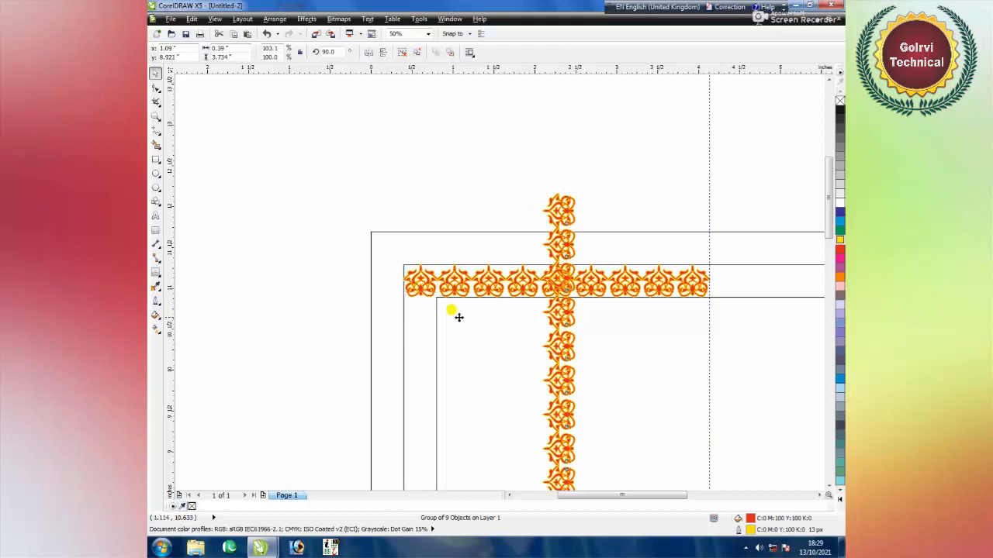
pyautogui.keyDown('shift'); pyautogui.click(404, 332); pyautogui.keyUp('shift')
pyautogui.press('t')
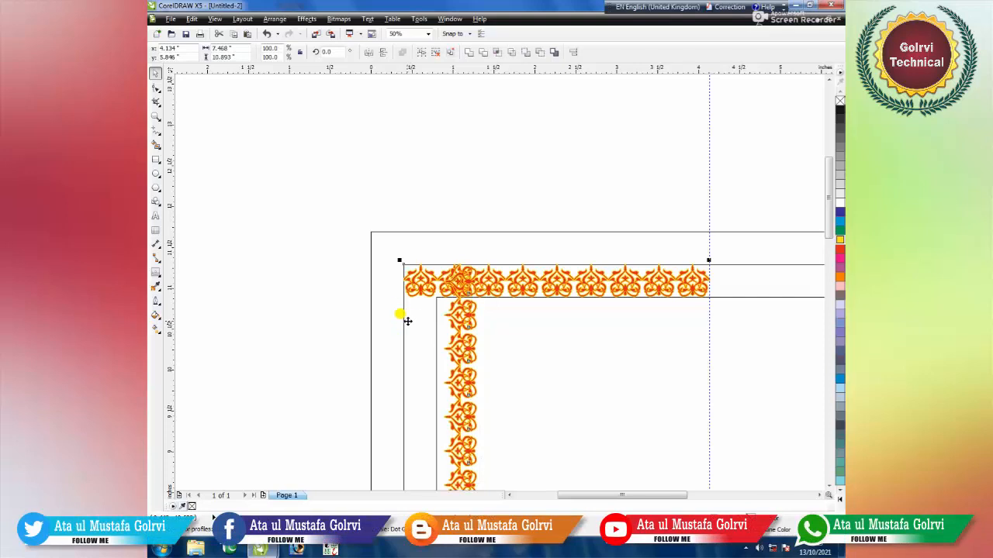
pyautogui.press('l')
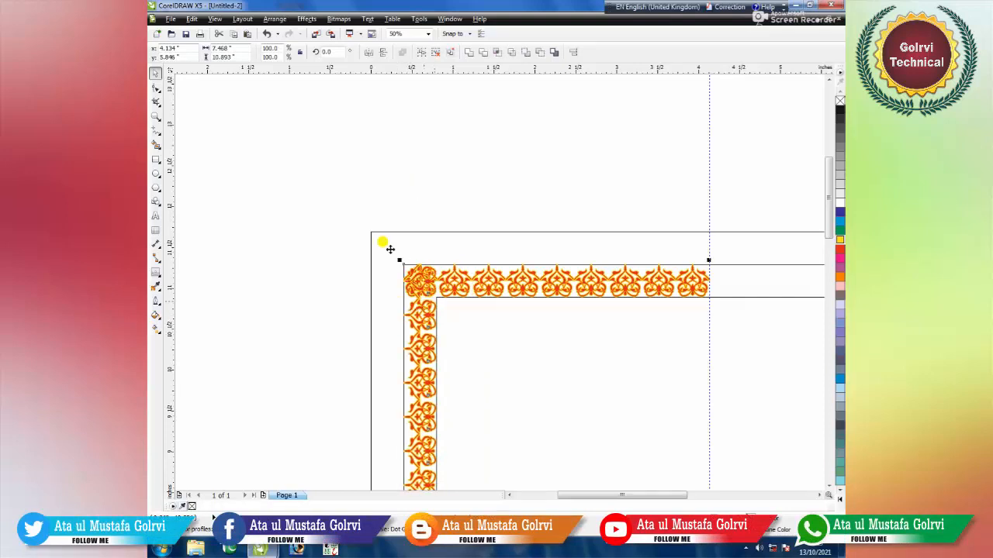
pyautogui.click(327, 257)
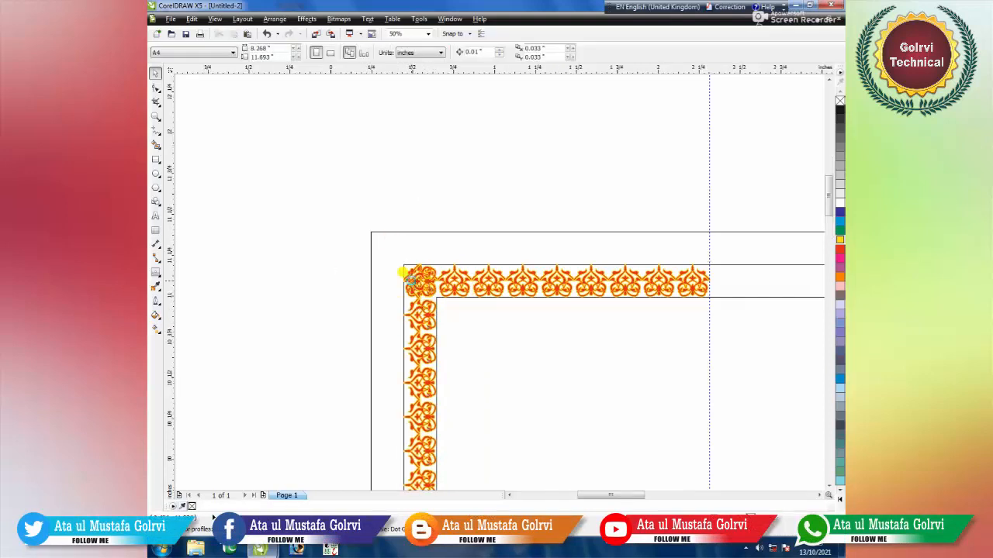
# - Try to shift the vertical ornament strip down so it starts below the corner ornament, and undo the move
pyautogui.scroll(1, 411, 279)
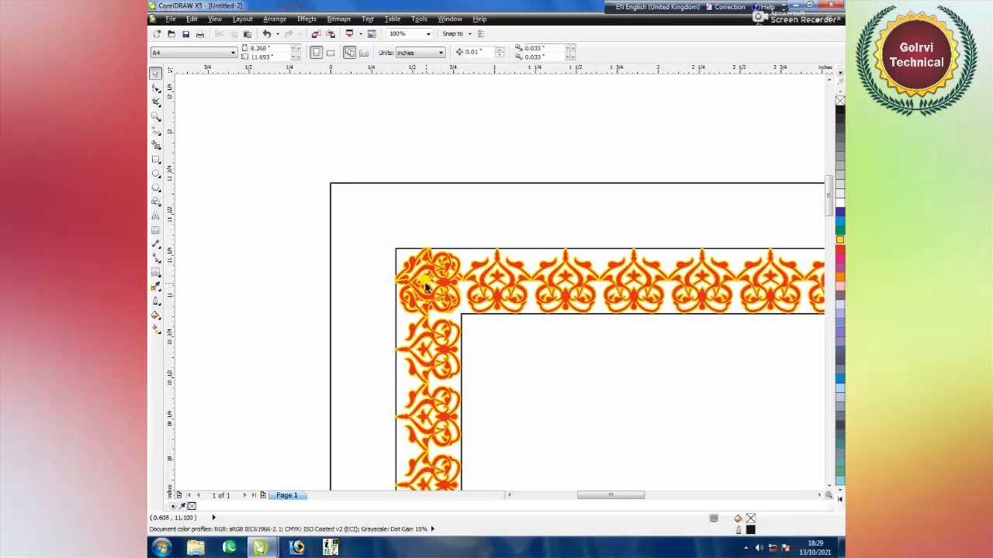
pyautogui.scroll(-1, 432, 312)
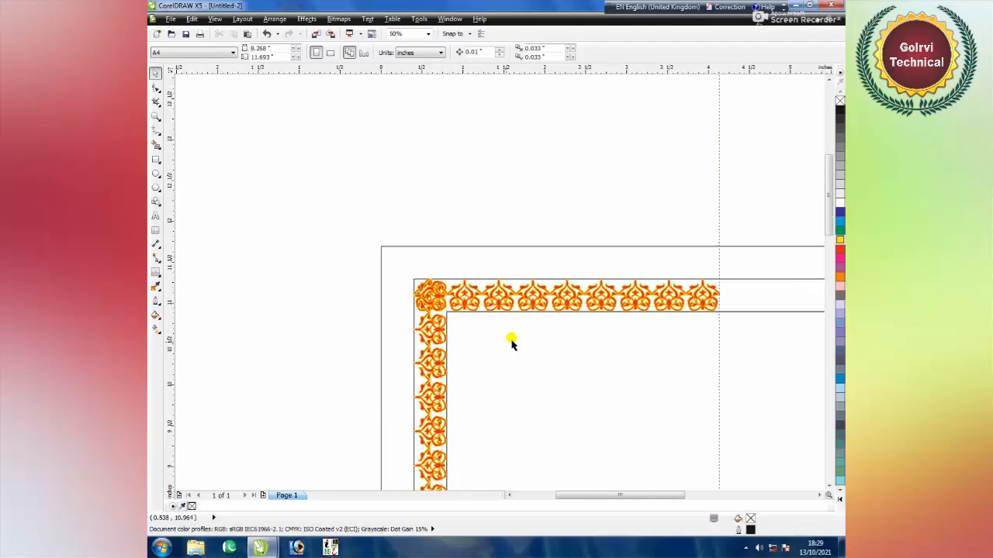
pyautogui.click(441, 322)
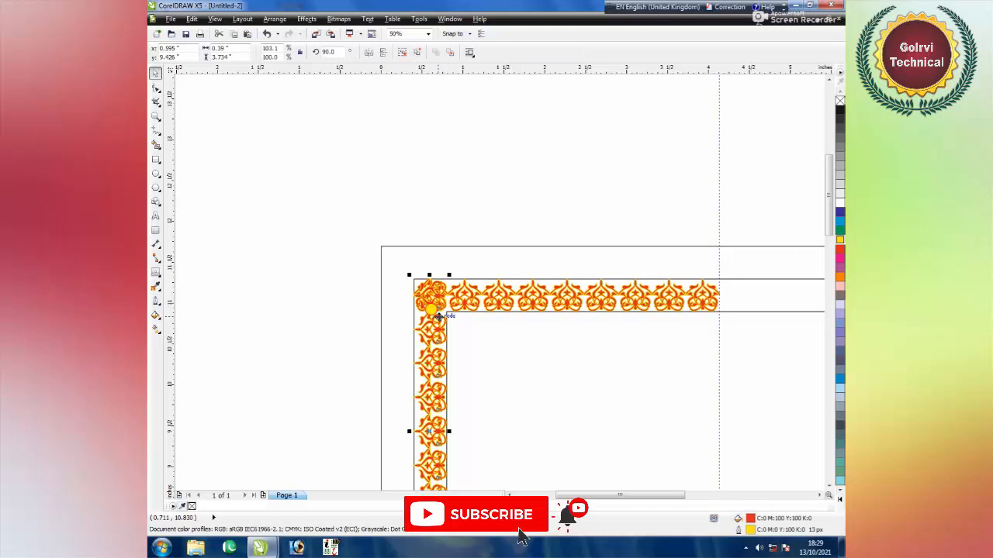
pyautogui.keyDown('ctrl'); pyautogui.click(439, 317); pyautogui.keyUp('ctrl')
pyautogui.keyDown('ctrl'); pyautogui.click(441, 354); pyautogui.keyUp('ctrl')
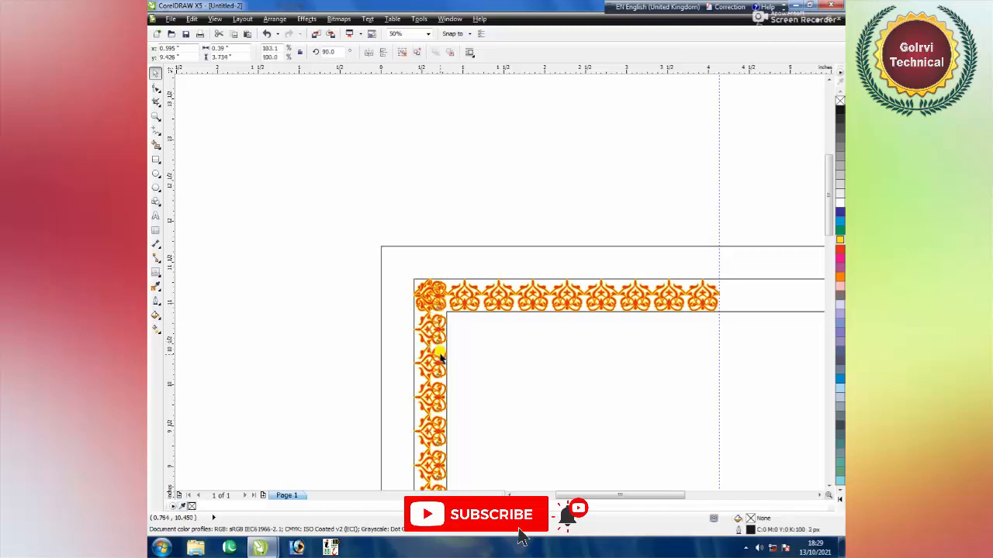
pyautogui.moveTo(429, 332); pyautogui.dragTo(438, 357)
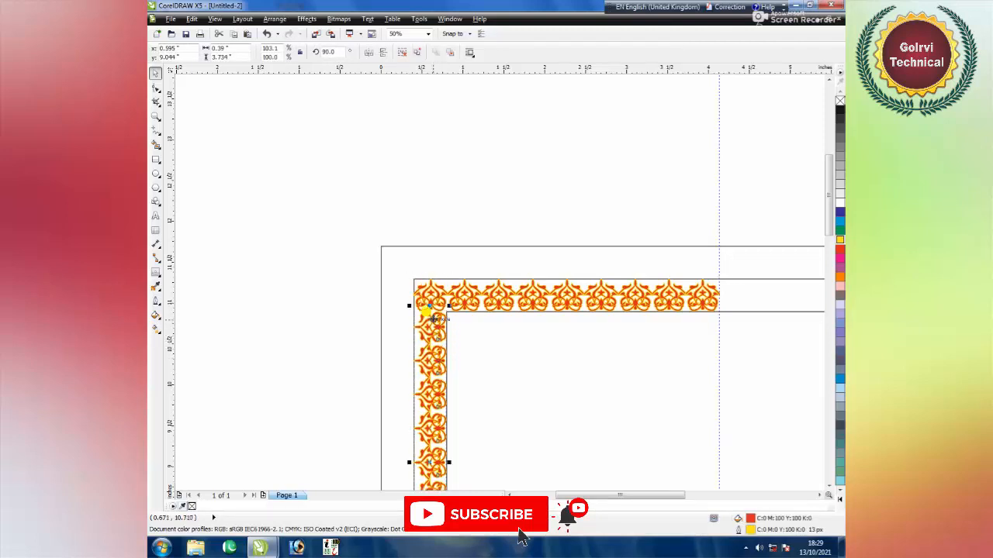
pyautogui.scroll(2, 438, 308)
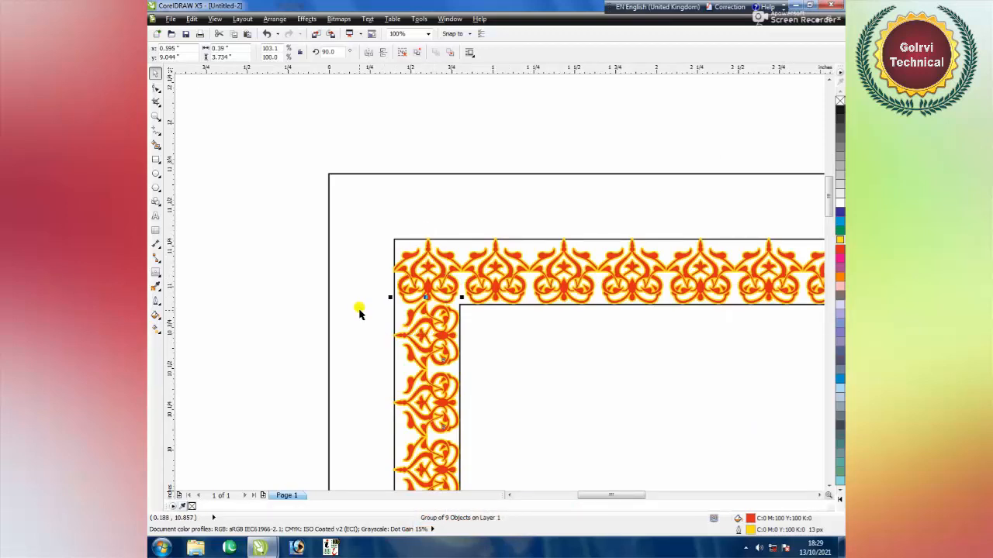
pyautogui.hotkey('ctrl', 'z')
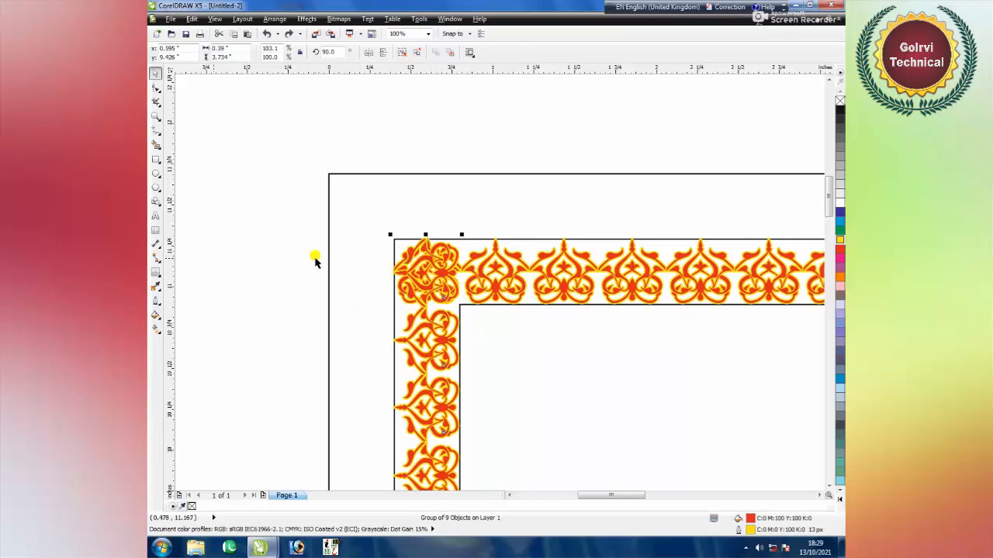
# - Draw a 0.4-inch square over the overlapping corner ornaments and convert it to curves
pyautogui.click(155, 162)
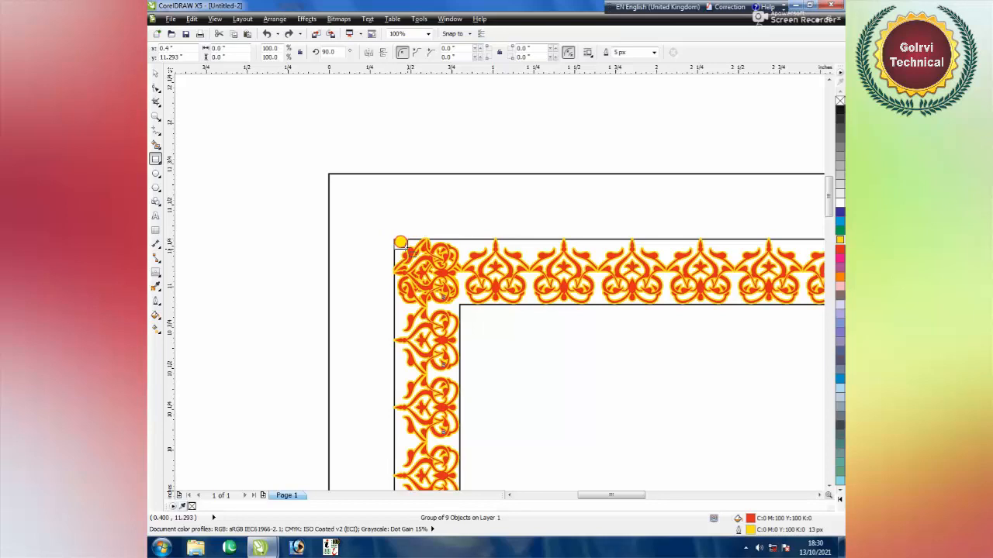
pyautogui.moveTo(394, 240); pyautogui.dragTo(460, 305)
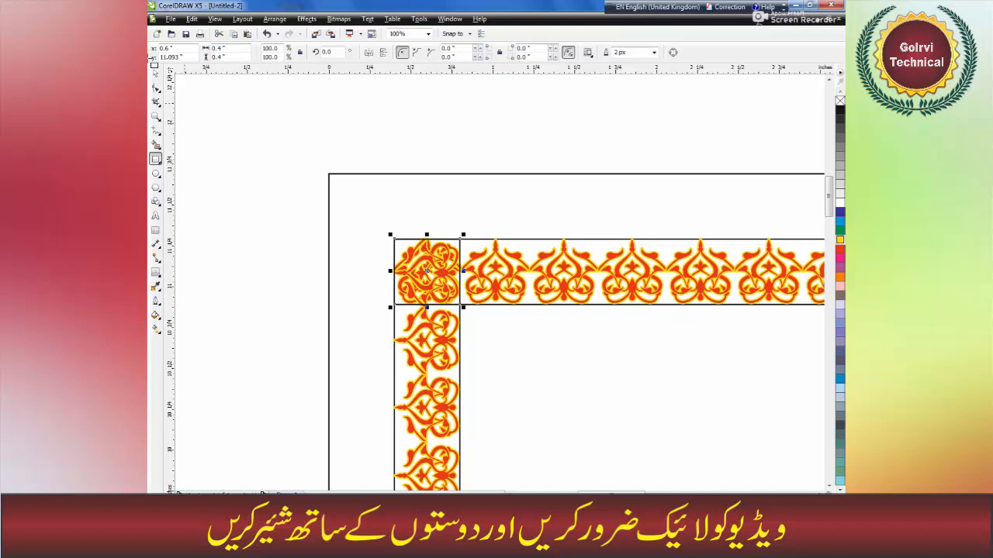
pyautogui.click(156, 75)
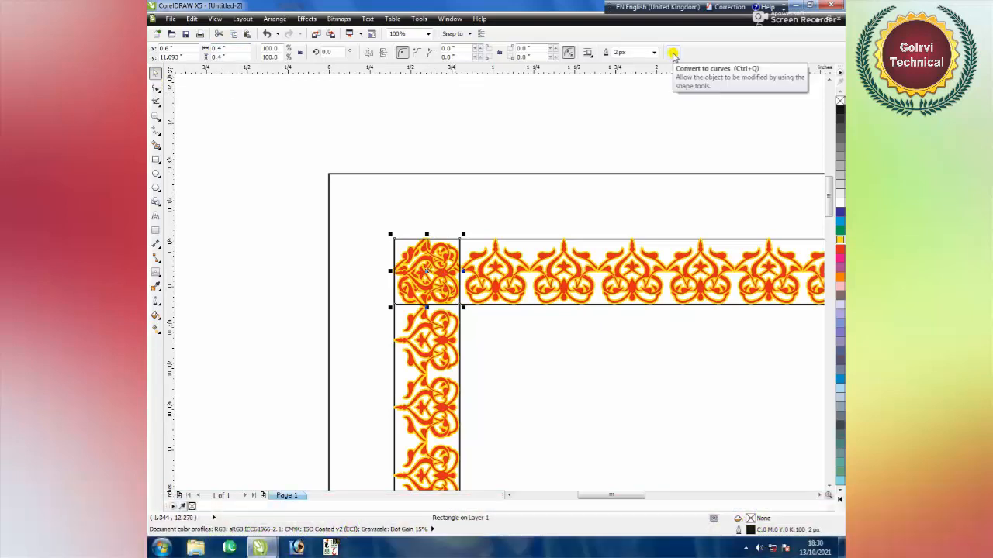
pyautogui.click(673, 54)
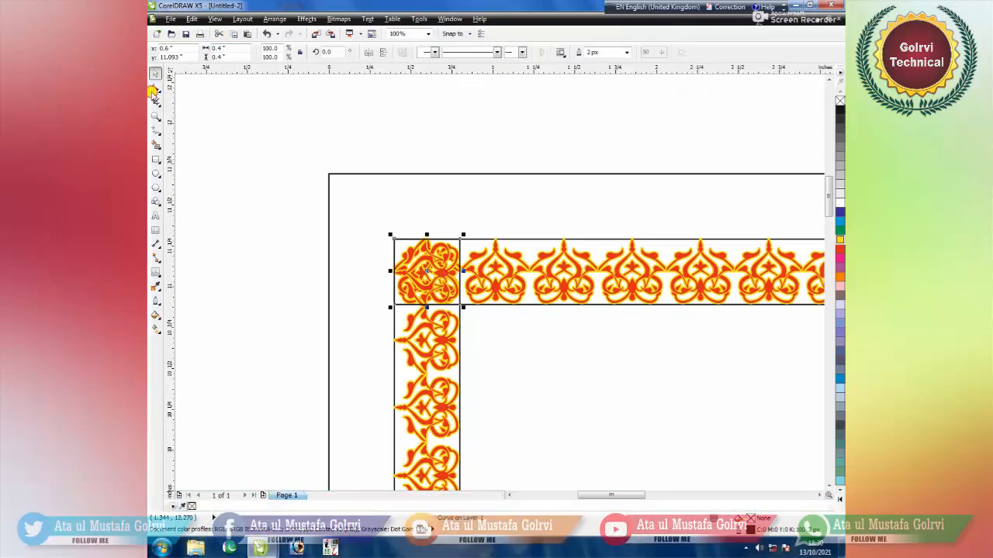
# - Delete the lower-left node of the corner square to turn it into a triangle with a diagonal edge
pyautogui.click(155, 88)
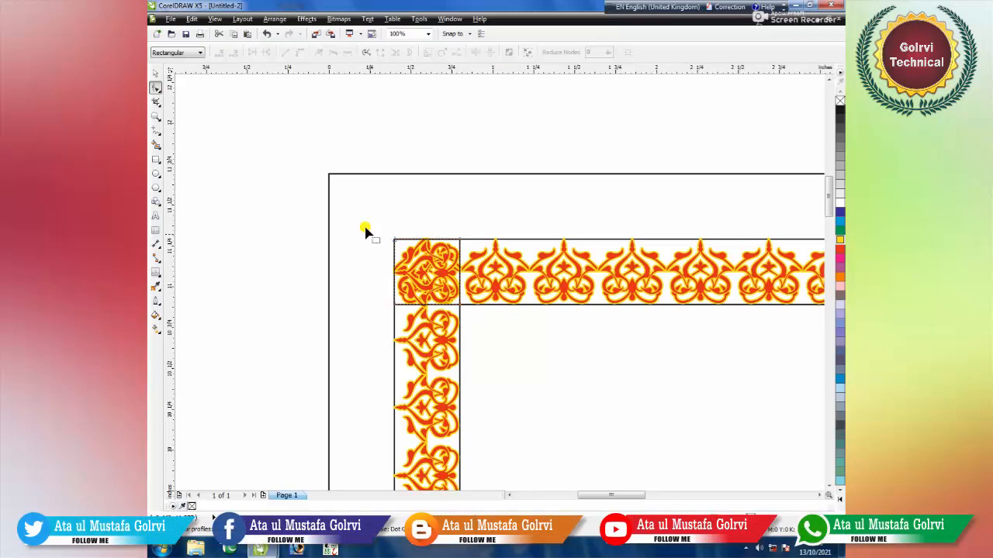
pyautogui.click(396, 310)
pyautogui.click(449, 297)
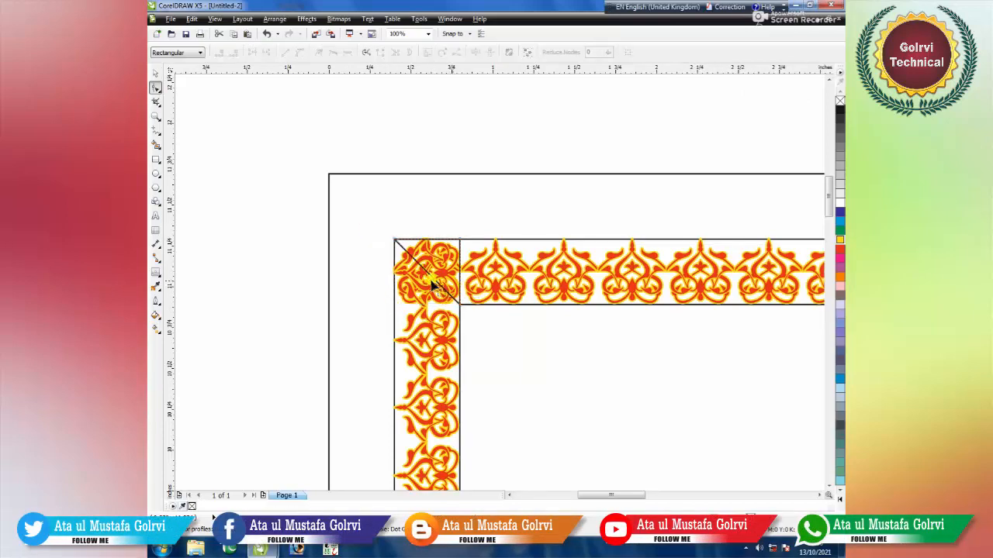
pyautogui.scroll(2, 436, 294)
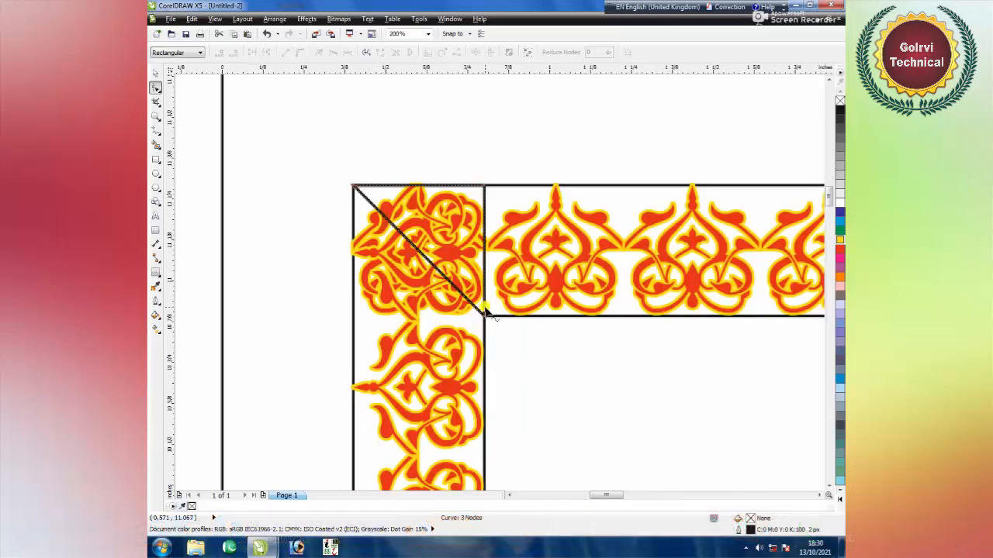
# - Trim the horizontal ornament row with the corner triangle
pyautogui.click(155, 73)
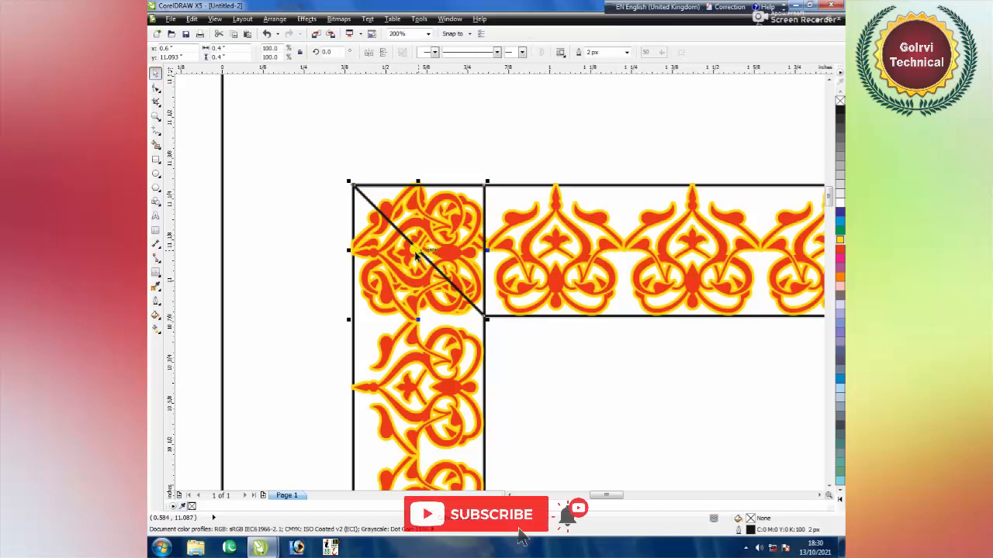
pyautogui.keyDown('shift'); pyautogui.click(605, 264); pyautogui.keyUp('shift')
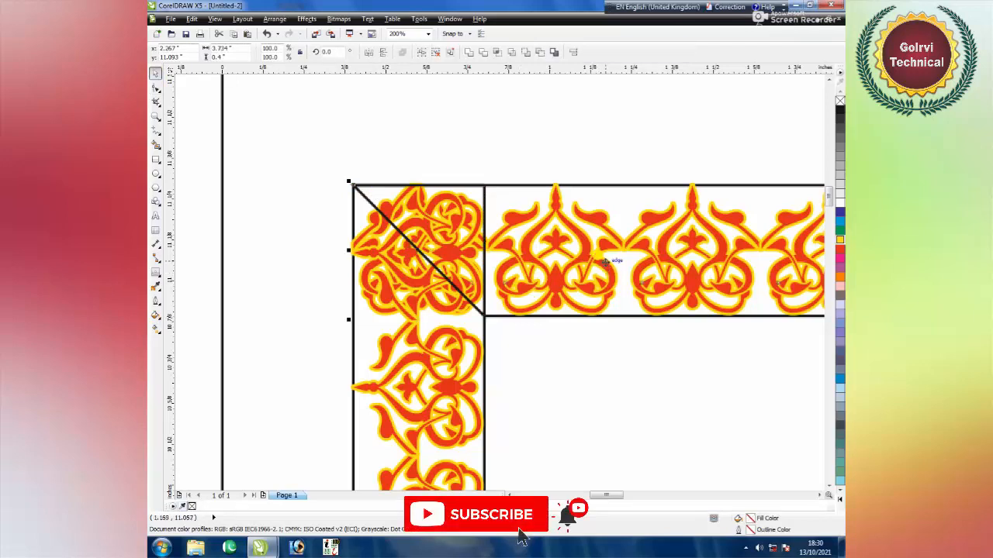
pyautogui.click(484, 54)
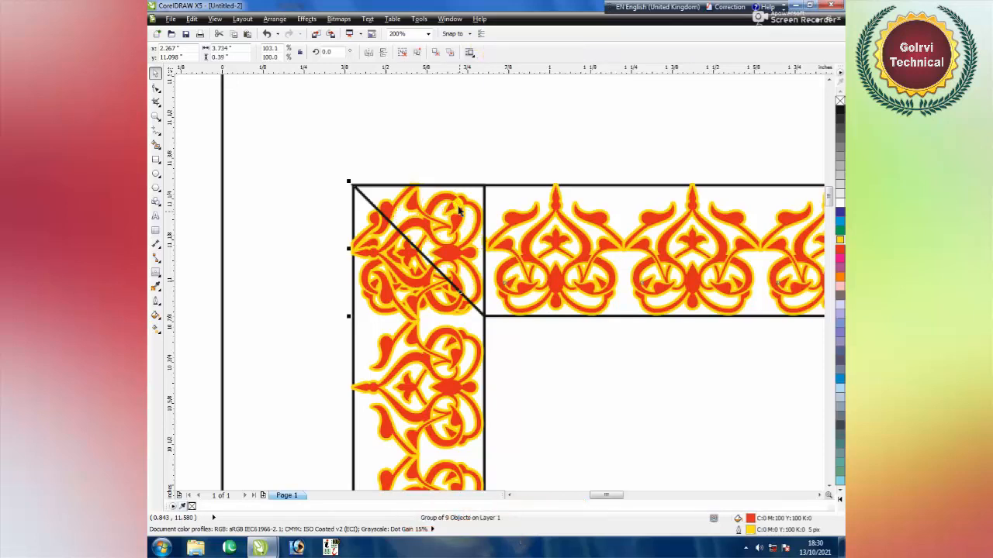
# - Mirror the corner triangle horizontally and vertically, and trim the vertical ornament strip with it
pyautogui.click(477, 186)
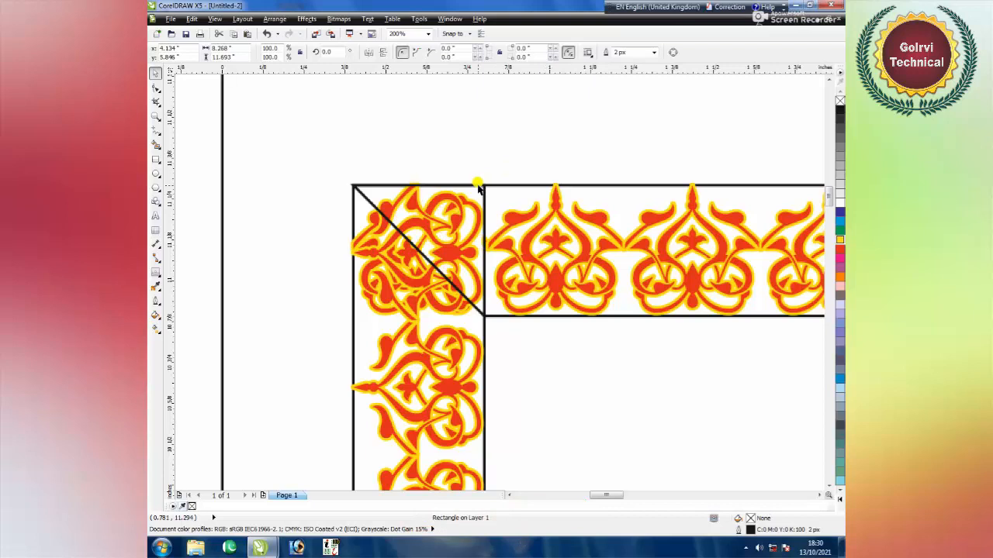
pyautogui.click(480, 186)
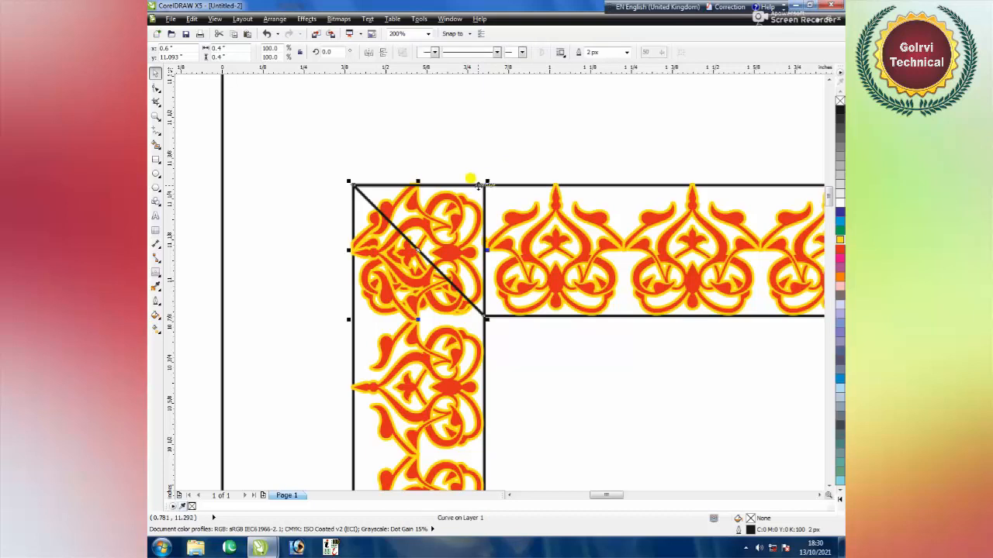
pyautogui.click(368, 55)
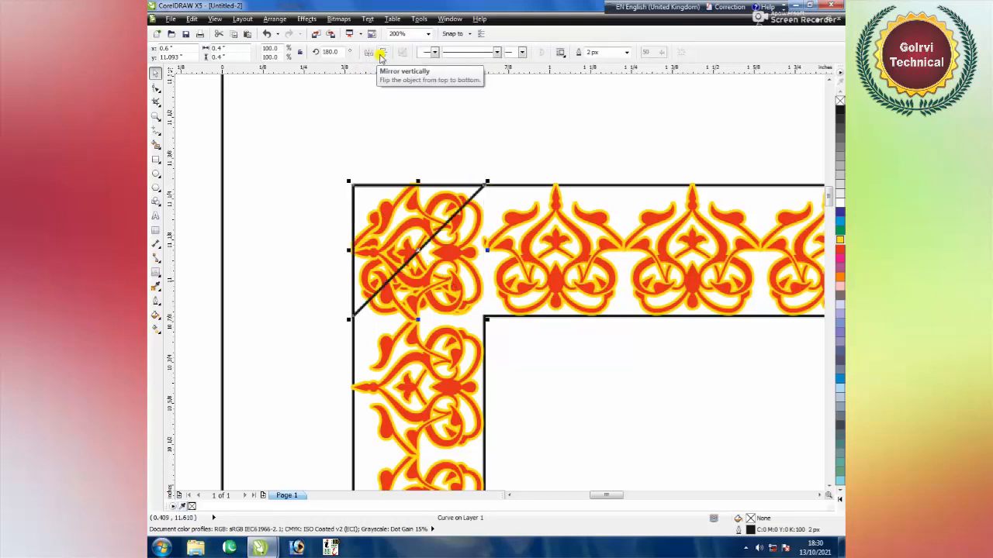
pyautogui.click(381, 54)
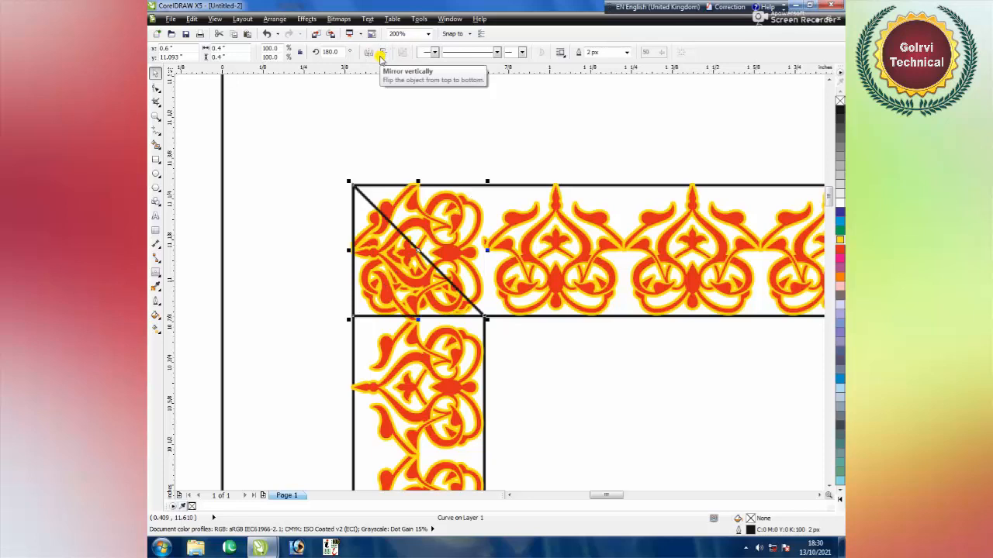
pyautogui.keyDown('shift'); pyautogui.click(426, 368); pyautogui.keyUp('shift')
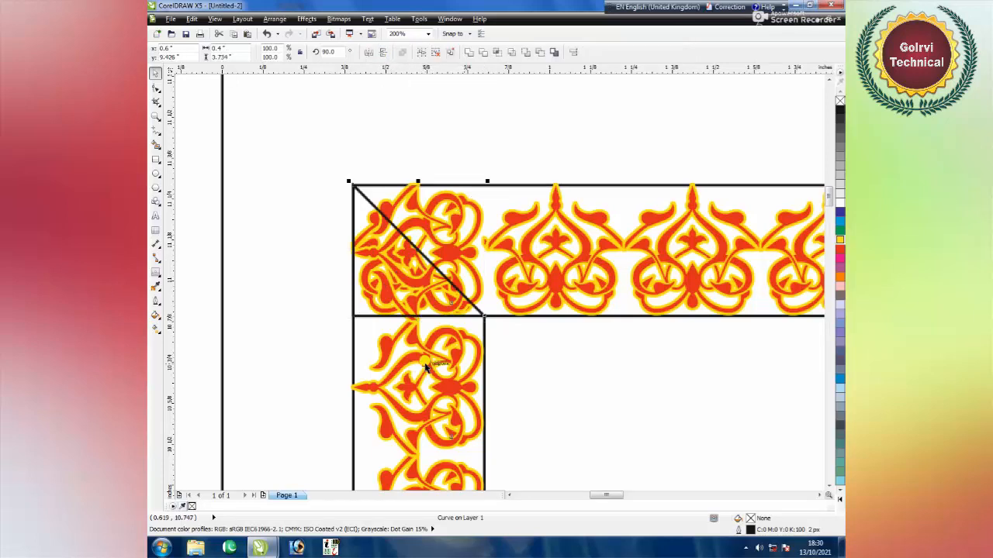
pyautogui.click(484, 52)
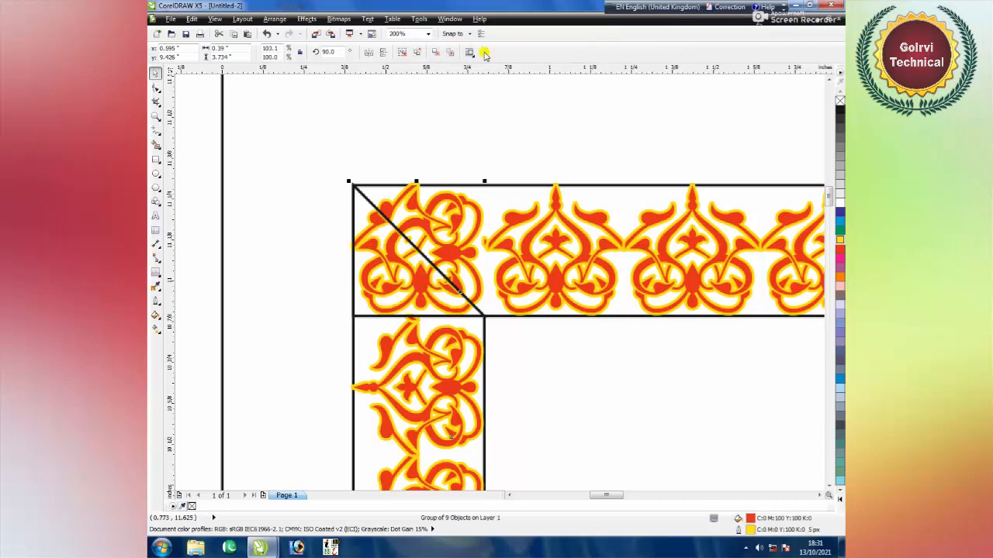
# - Move the corner triangle off the border ornaments and delete it
pyautogui.click(452, 136)
pyautogui.click(411, 288)
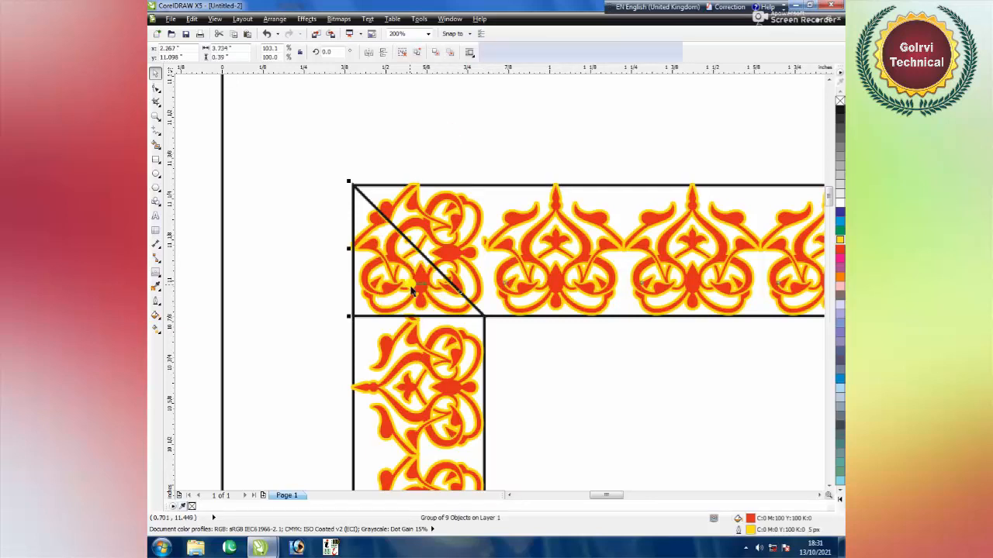
pyautogui.moveTo(398, 320); pyautogui.dragTo(416, 130)
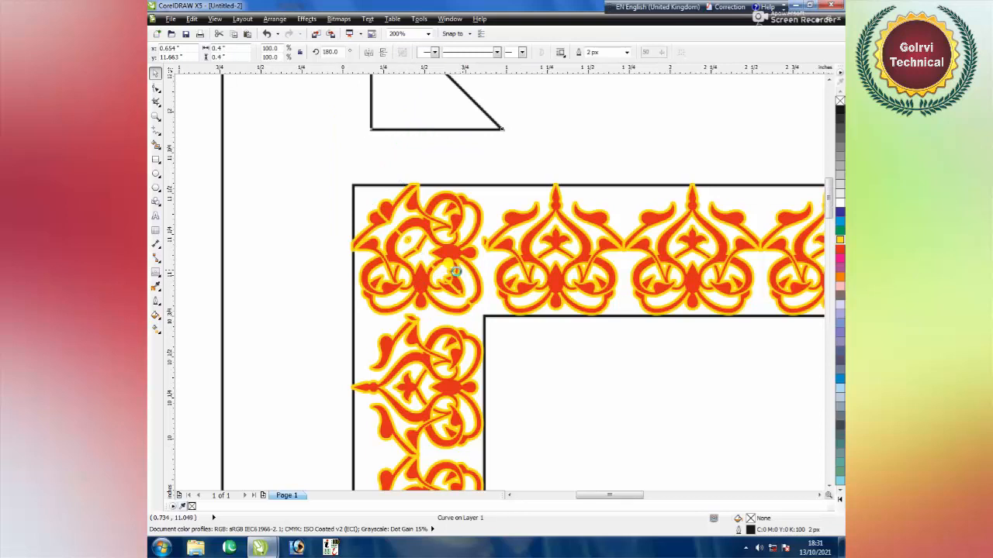
pyautogui.scroll(-1, 454, 276)
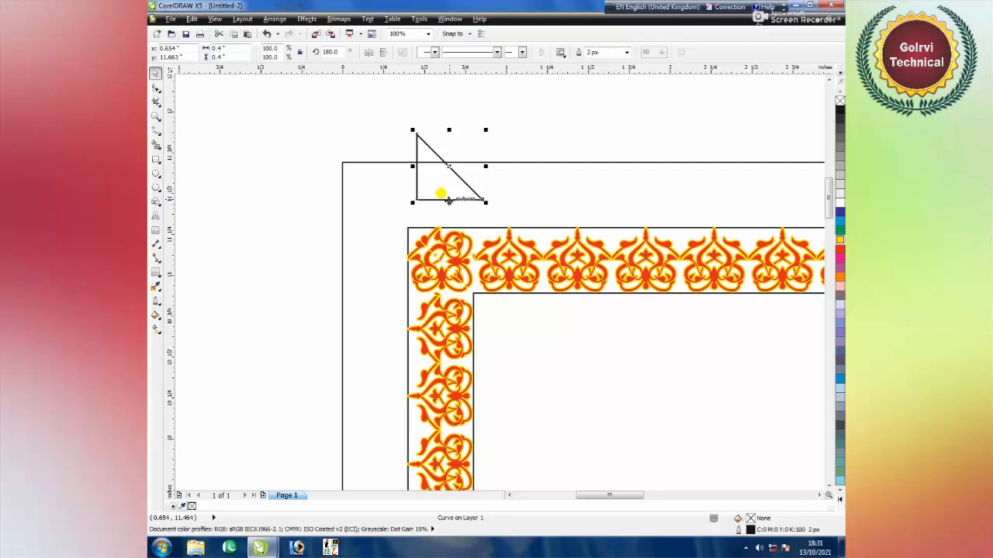
pyautogui.press('Delete')
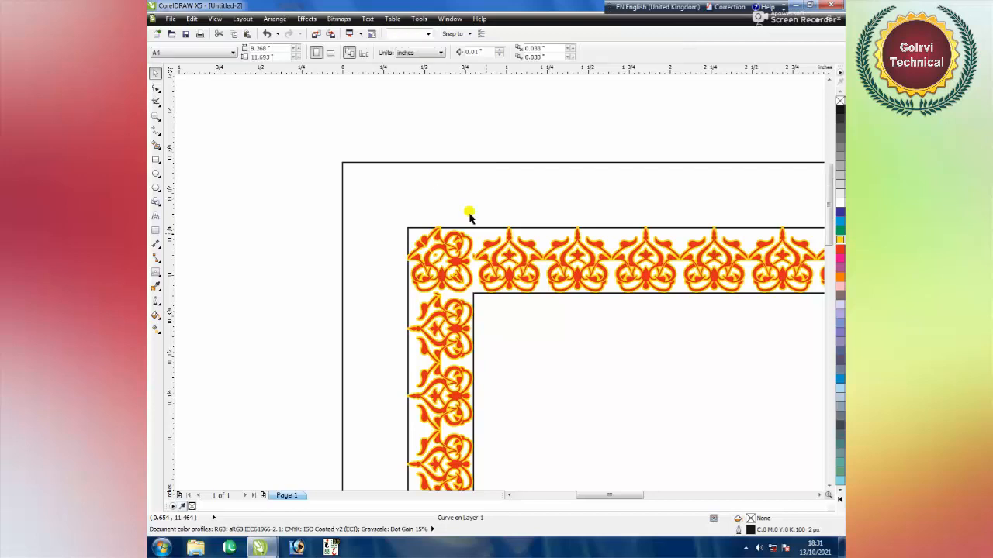
# - Ungroup the vertical ornament strip into its individual ornaments
pyautogui.scroll(-1, 504, 303)
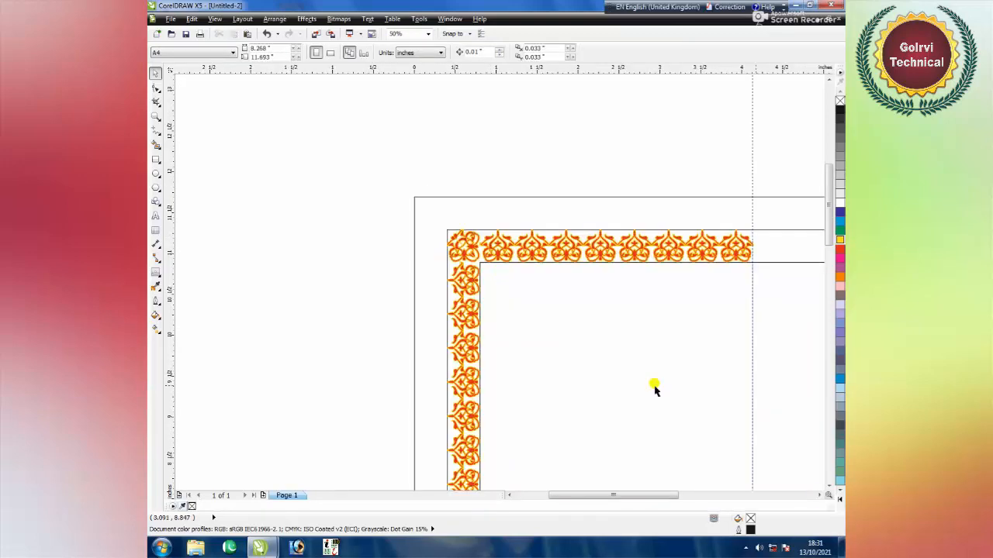
pyautogui.click(826, 486)
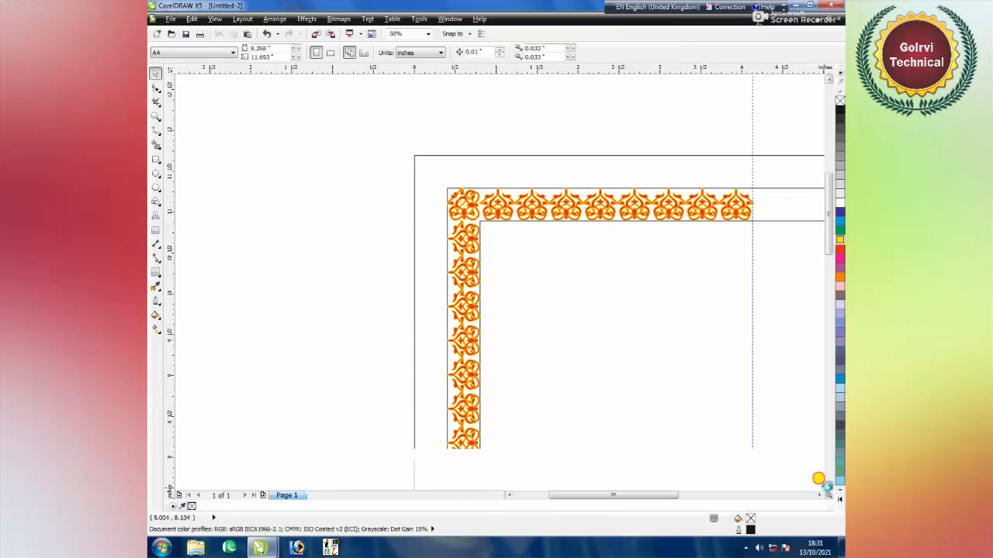
pyautogui.click(827, 486)
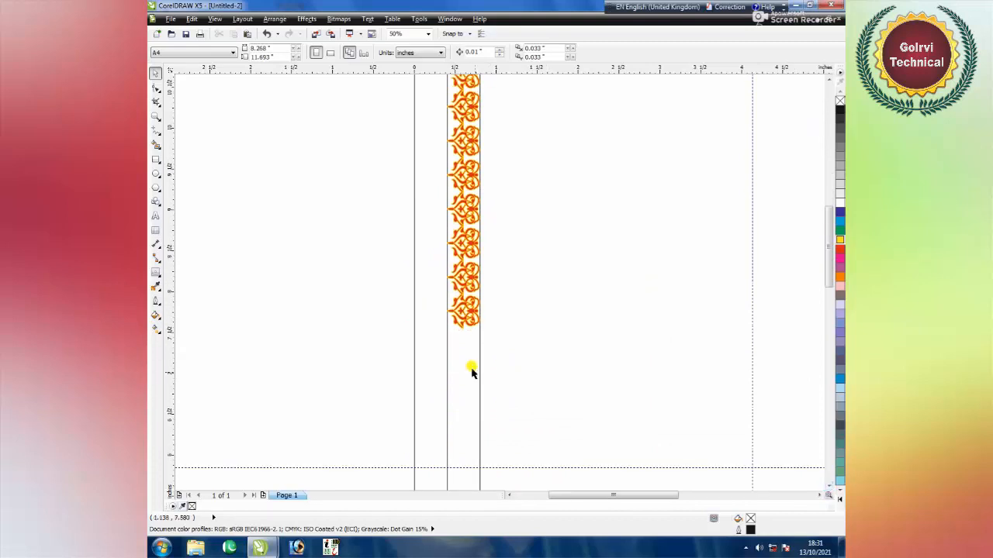
pyautogui.click(467, 314)
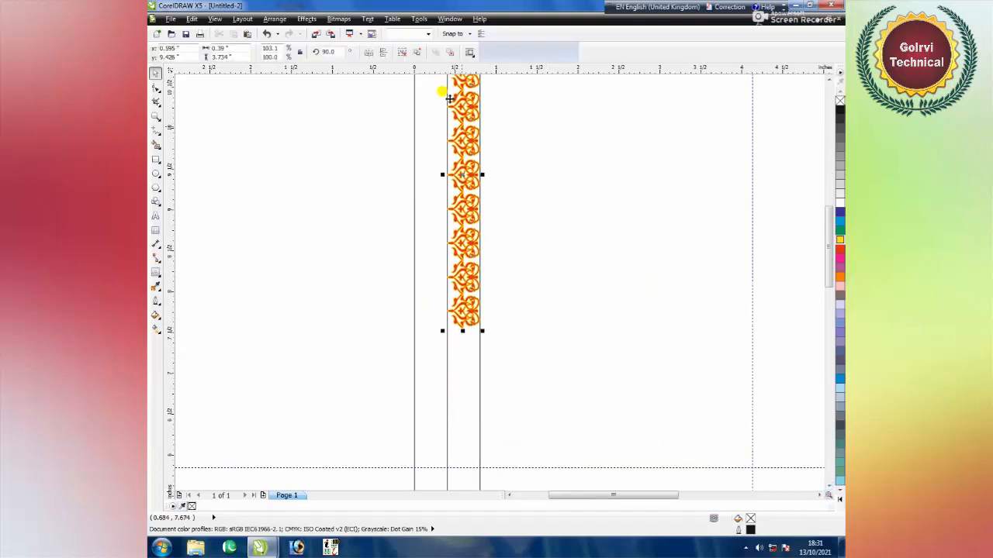
pyautogui.click(404, 52)
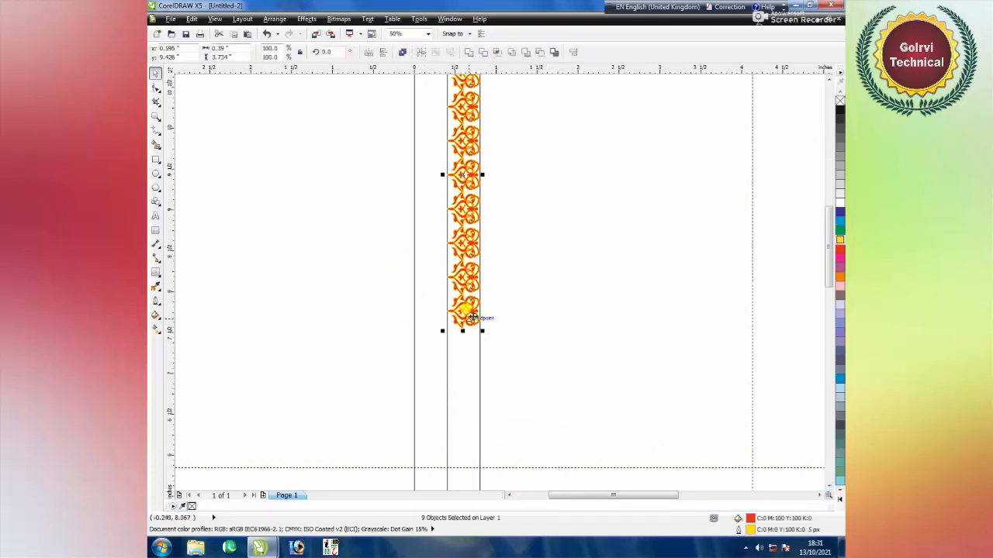
pyautogui.click(421, 305)
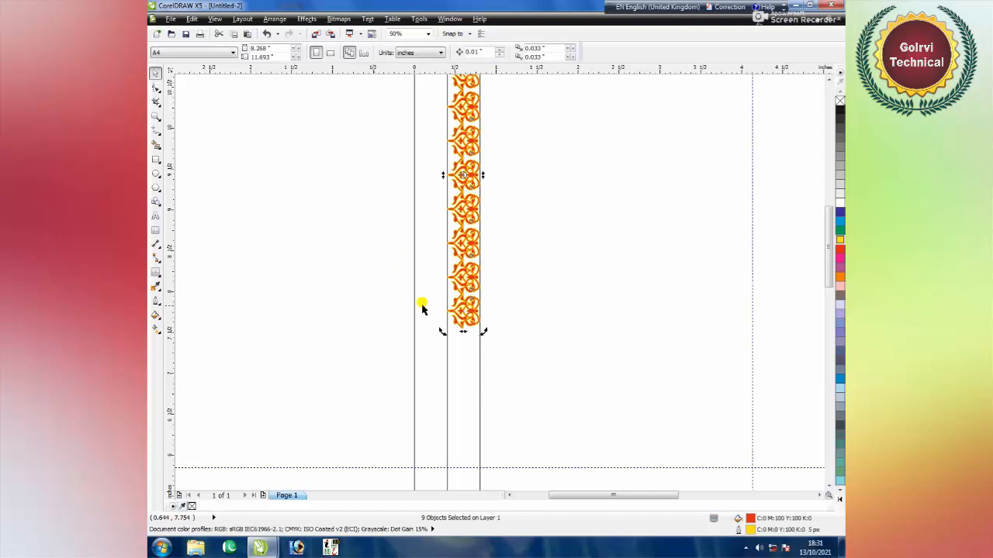
# - Duplicate the lowest ornament of the vertical strip directly below itself and repeat the copy down to the horizontal guideline
pyautogui.click(466, 312)
pyautogui.scroll(1, 465, 312)
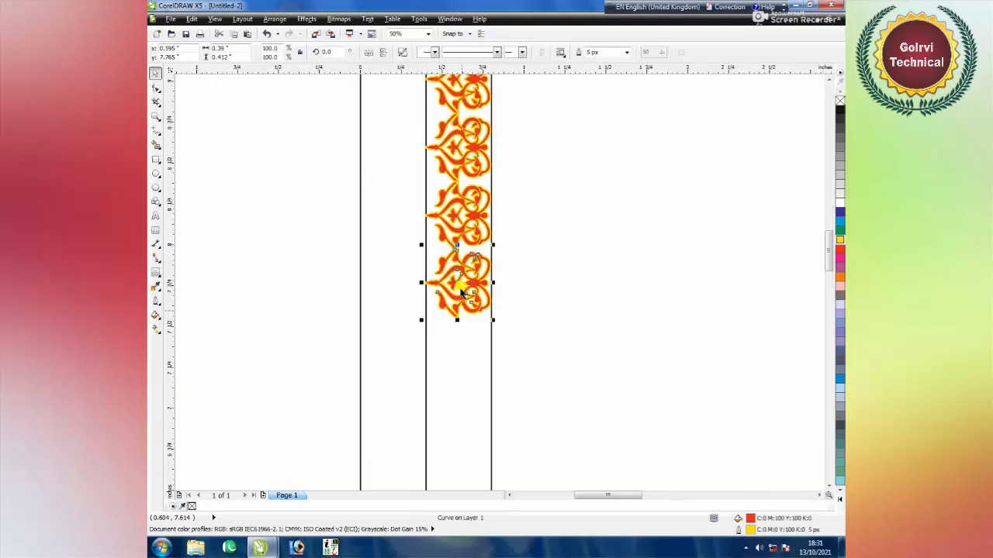
pyautogui.moveTo(463, 304); pyautogui.dragTo(460, 343)
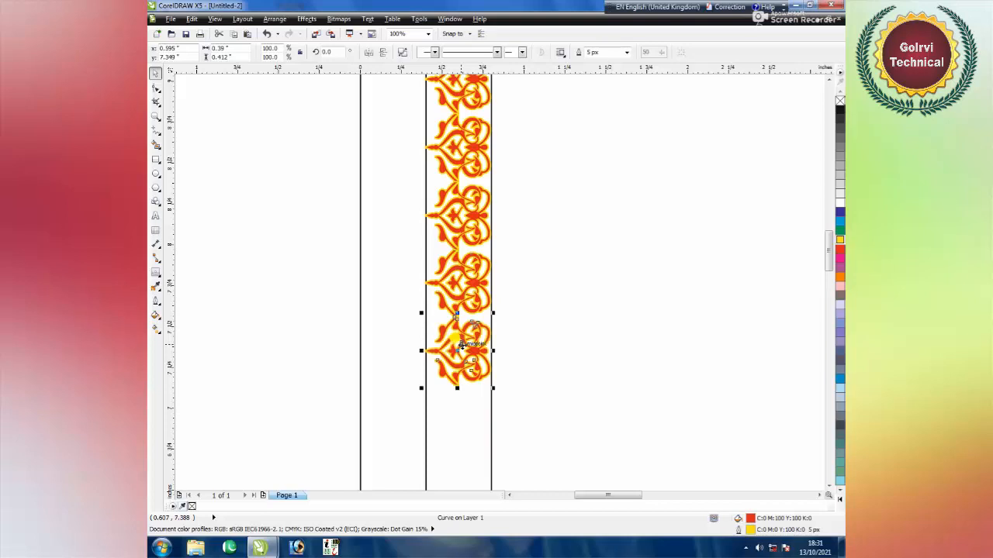
pyautogui.hotkey('ctrl', 'r')
pyautogui.hotkey('ctrl', 'r')
pyautogui.hotkey('ctrl', 'r')
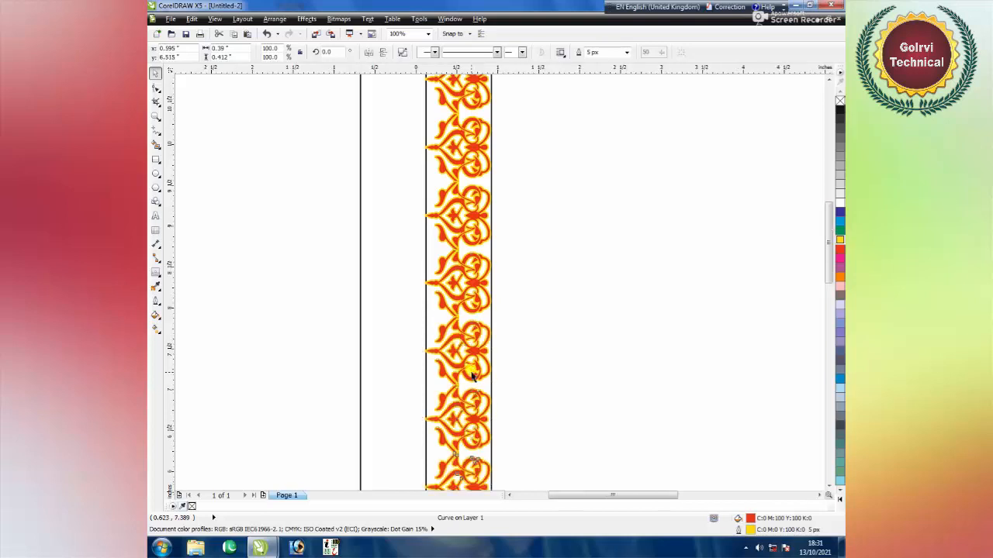
pyautogui.scroll(-1, 465, 372)
pyautogui.hotkey('ctrl', 'r')
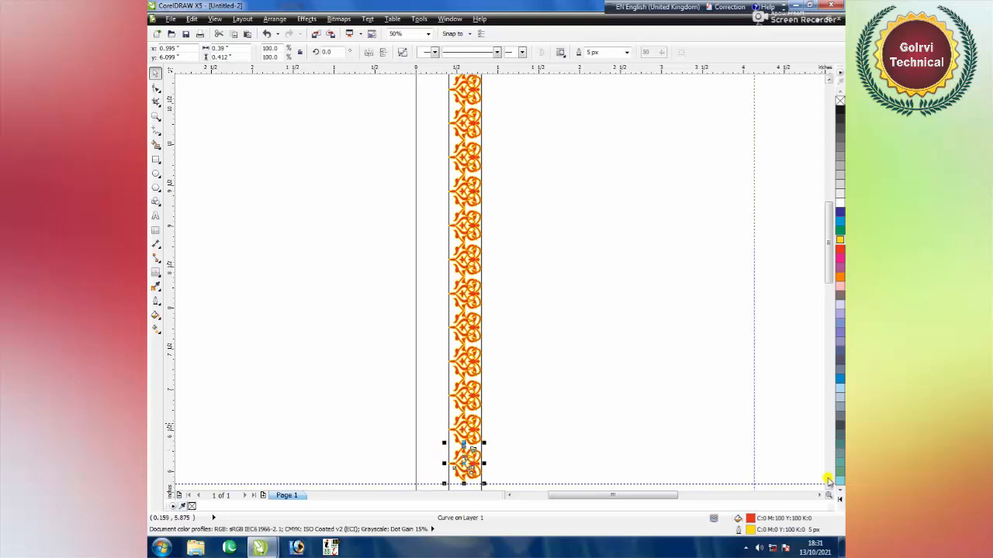
# - Stretch the two lowest ornaments of the vertical strip to 105.1% height so they reach the horizontal guideline
pyautogui.scroll(-1, 683, 421)
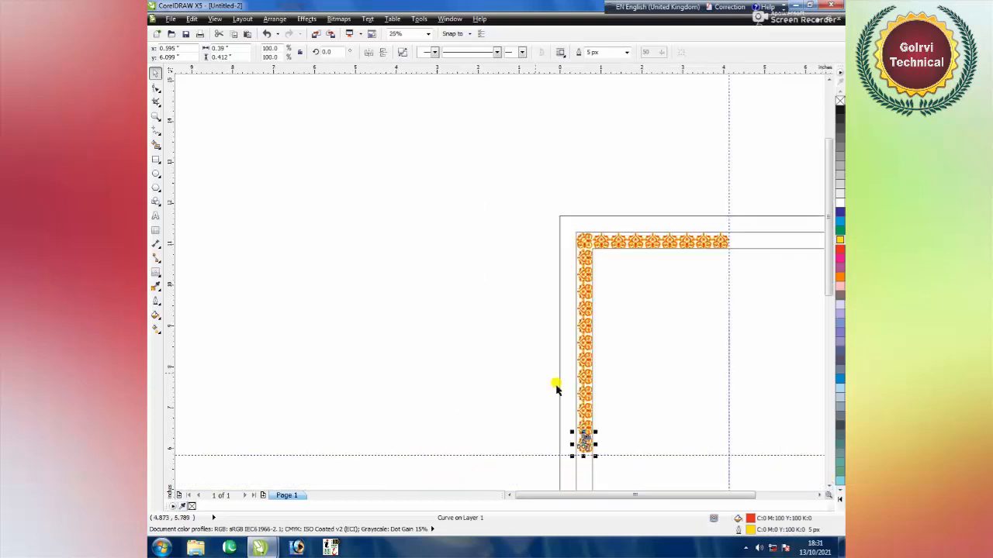
pyautogui.moveTo(545, 409); pyautogui.dragTo(617, 468)
pyautogui.scroll(1, 583, 459)
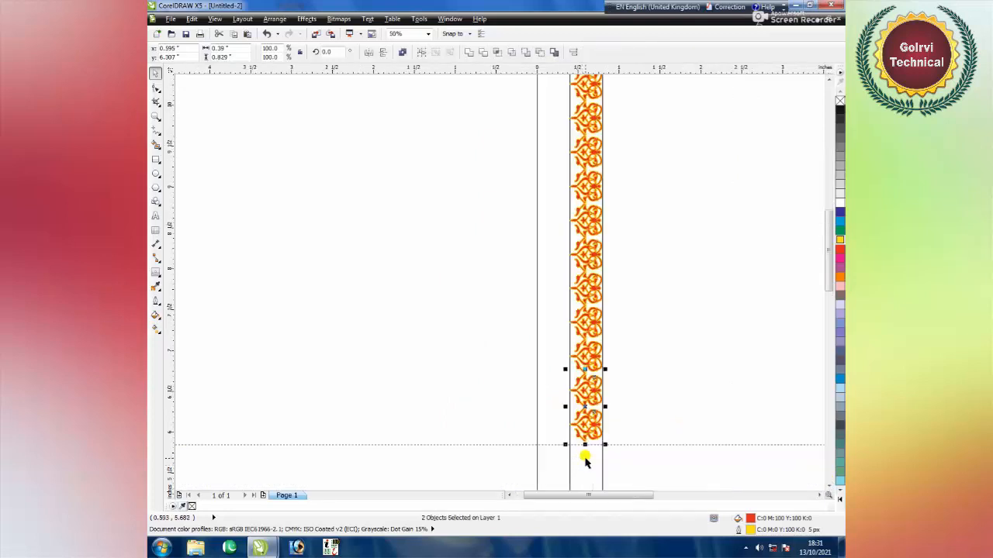
pyautogui.scroll(2, 585, 445)
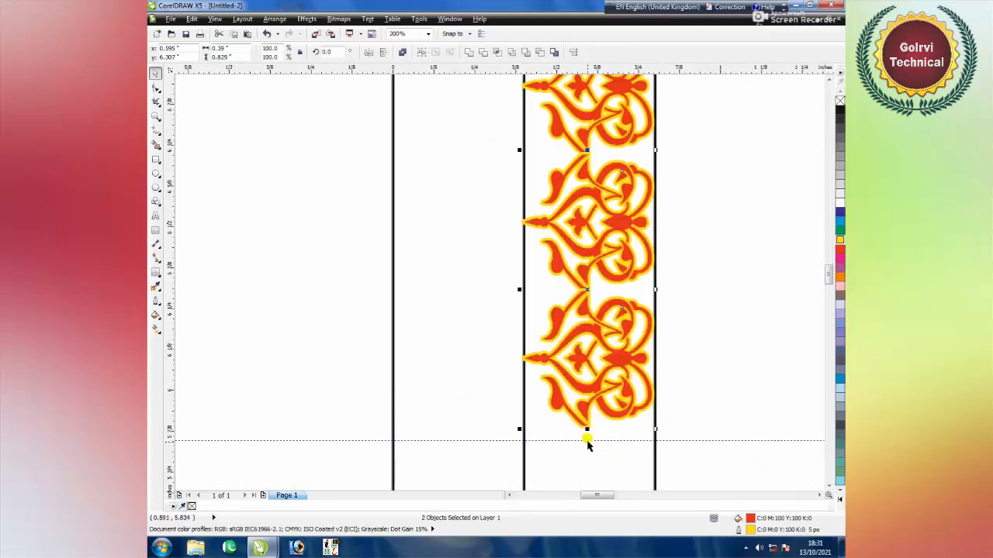
pyautogui.moveTo(586, 429); pyautogui.dragTo(588, 442)
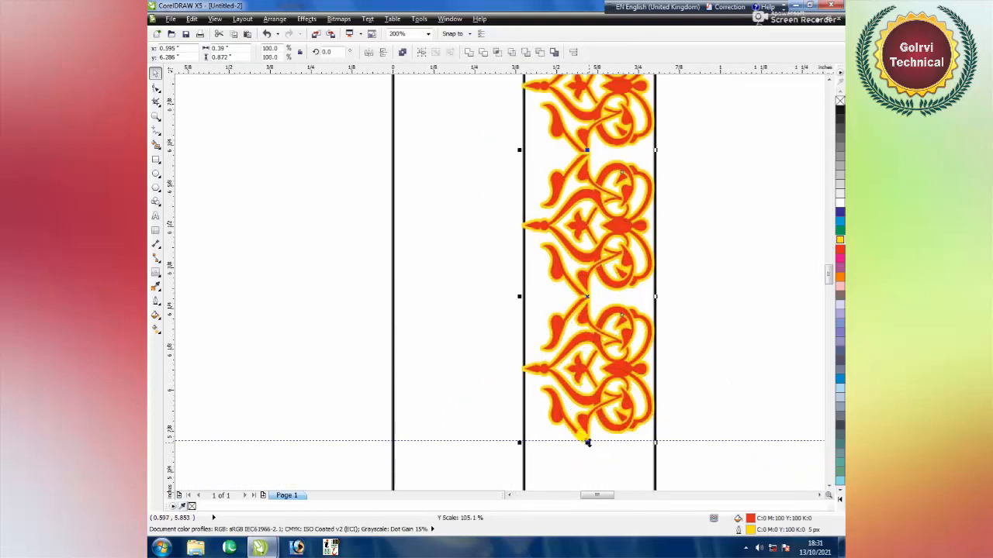
# - Group all ornaments of the horizontal and vertical strips into one quarter-border group
pyautogui.scroll(-1, 588, 442)
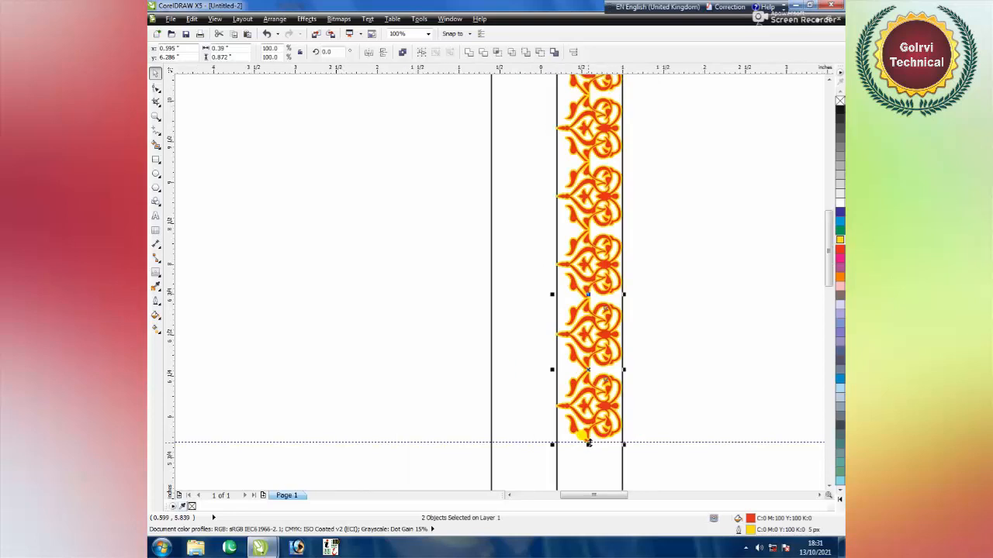
pyautogui.scroll(-1, 588, 442)
pyautogui.scroll(-1, 606, 362)
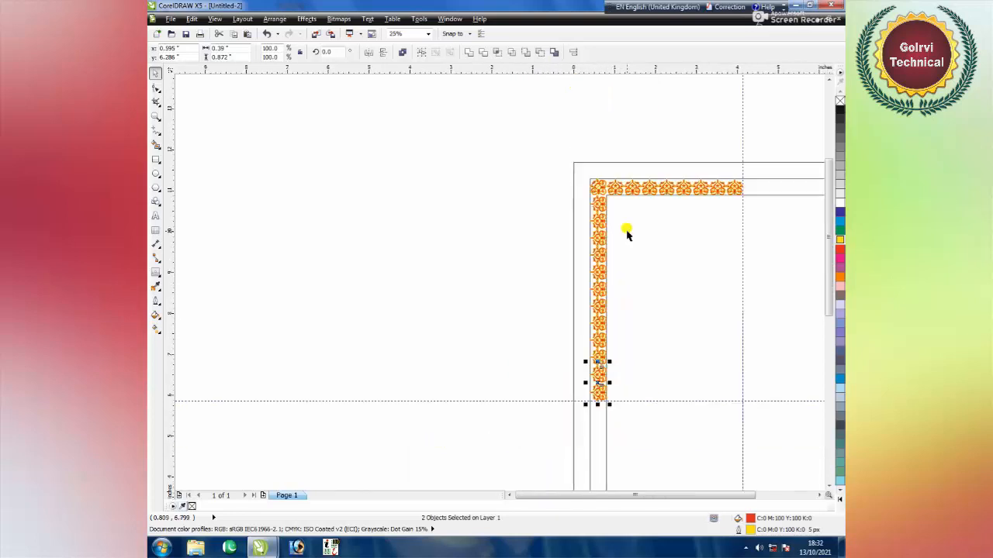
pyautogui.moveTo(506, 153); pyautogui.dragTo(758, 417)
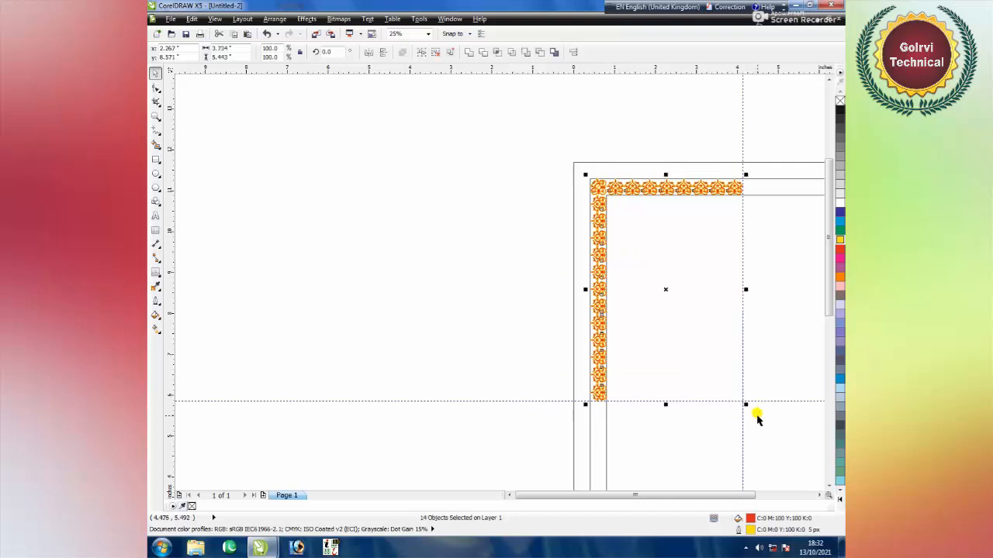
pyautogui.click(432, 71)
# - Try mirroring a copy of the quarter-border group across the vertical guideline, and undo it
pyautogui.scroll(-2, 743, 416)
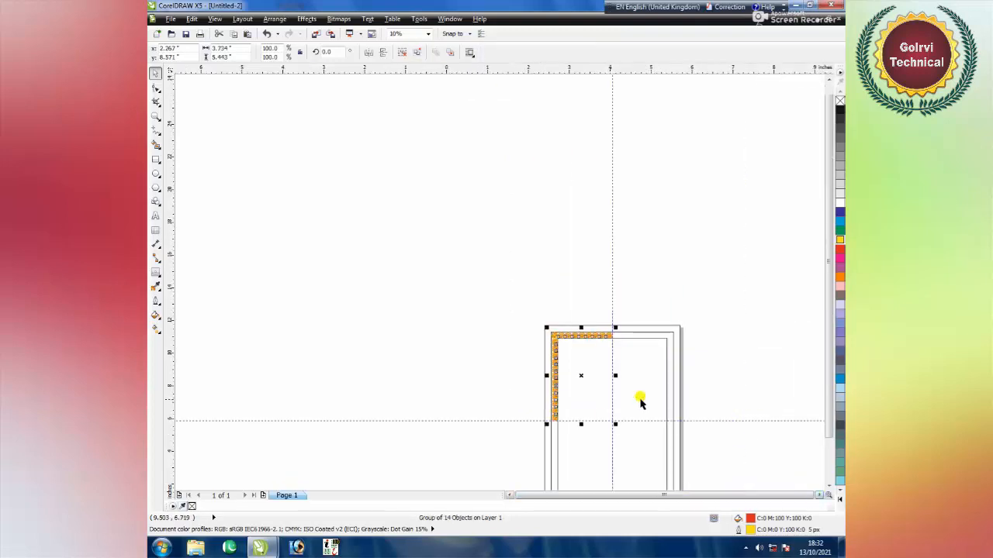
pyautogui.scroll(2, 589, 399)
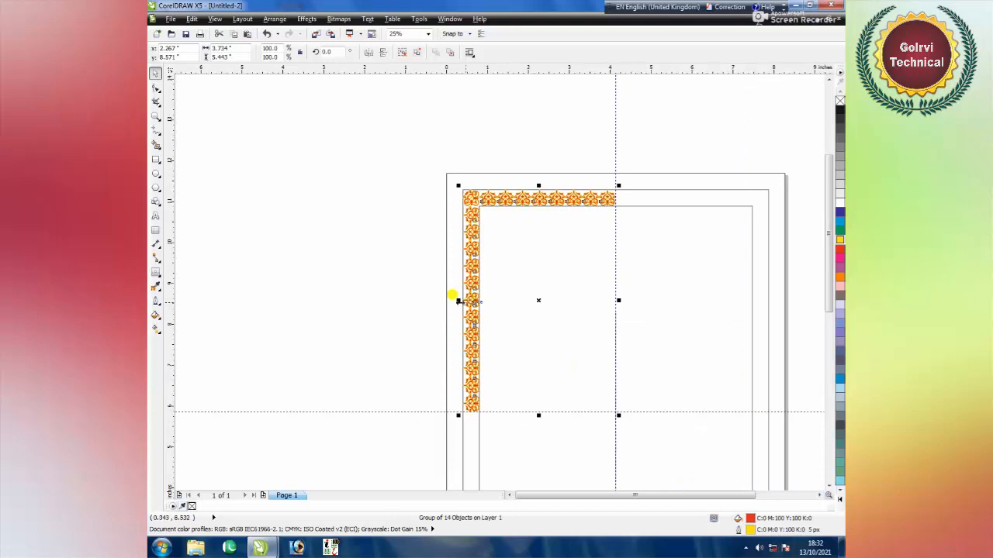
pyautogui.moveTo(458, 300); pyautogui.dragTo(753, 309)
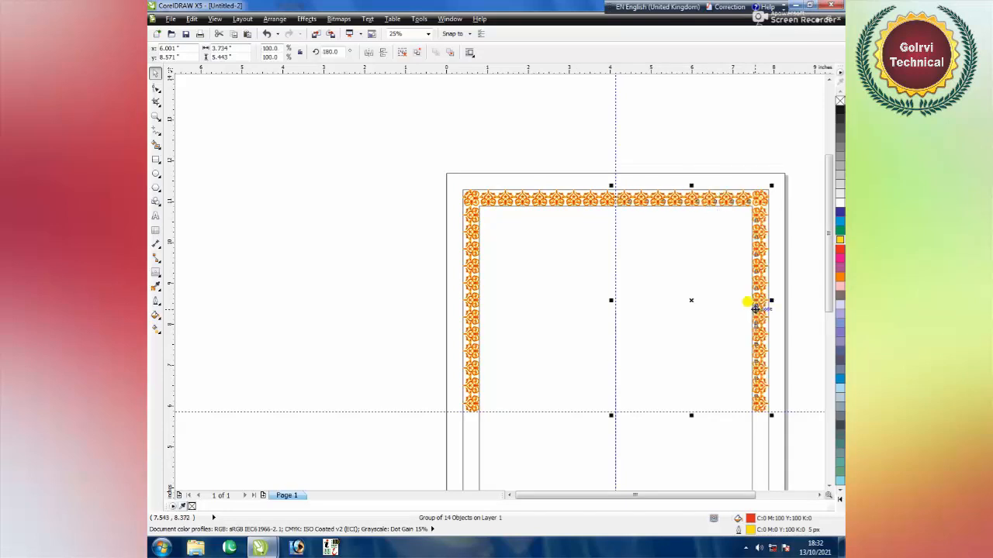
pyautogui.hotkey('ctrl', 'z')
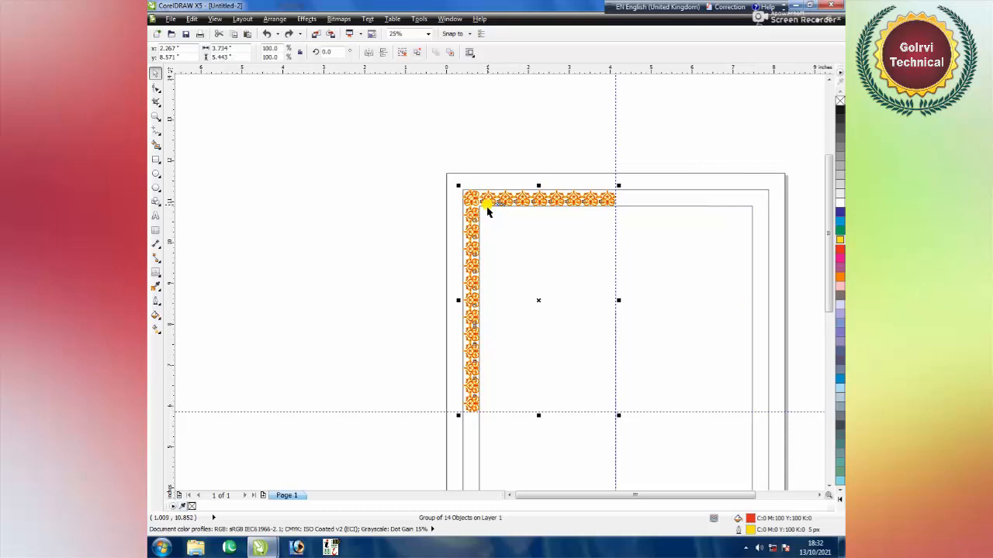
pyautogui.press('Escape')
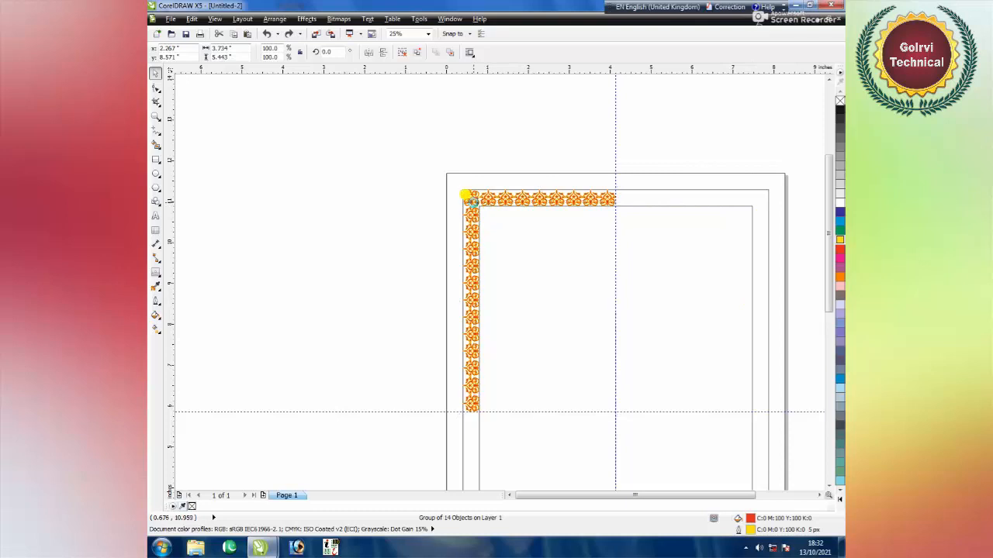
# - Mirror a copy of the quarter-border group horizontally and align it to the right edge of the outer guide rectangle
pyautogui.click(471, 200)
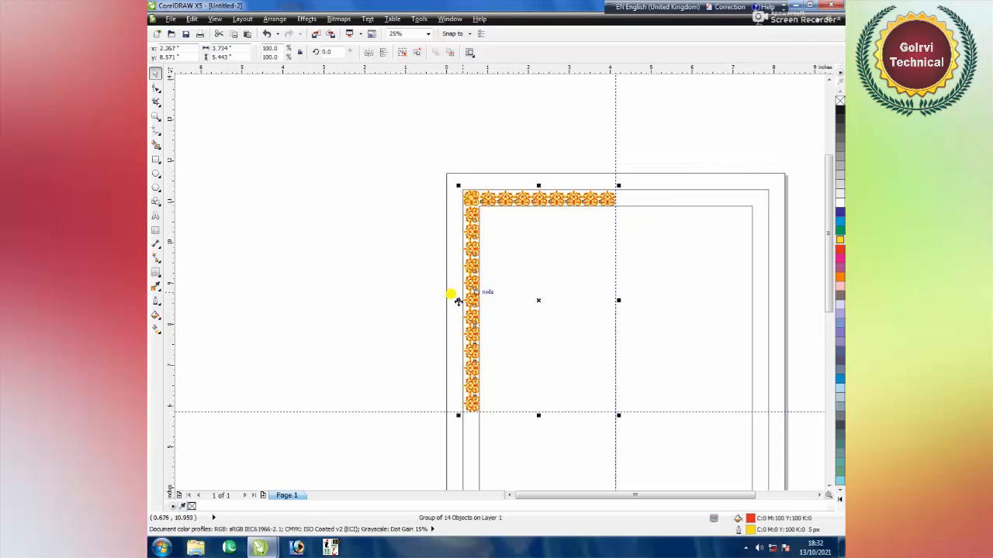
pyautogui.click(369, 52)
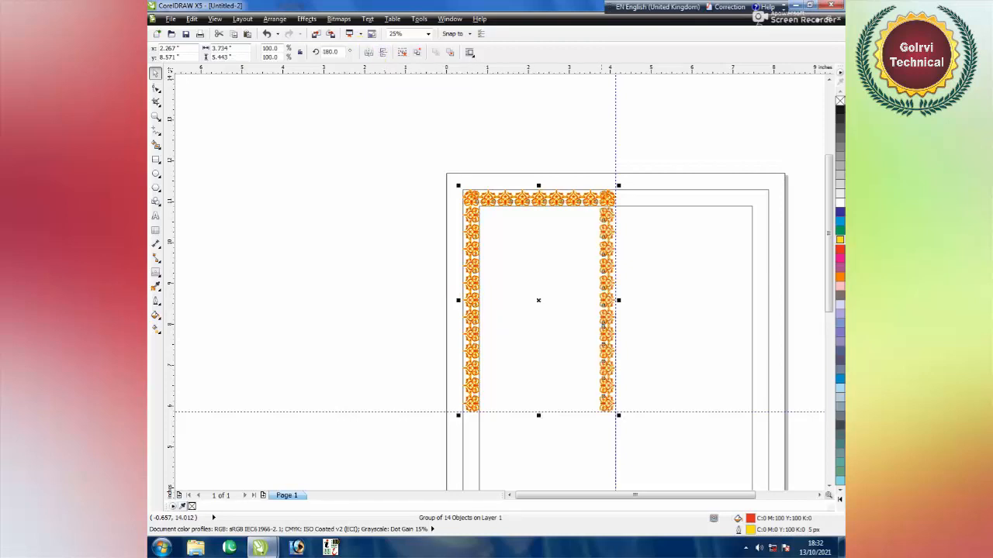
pyautogui.moveTo(602, 201); pyautogui.dragTo(676, 200)
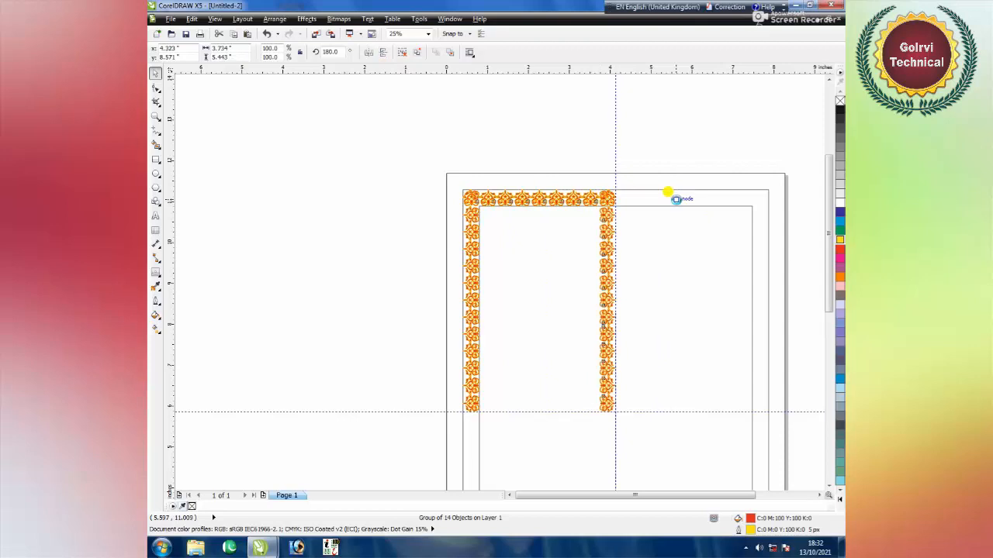
pyautogui.keyDown('shift'); pyautogui.click(768, 239); pyautogui.keyUp('shift')
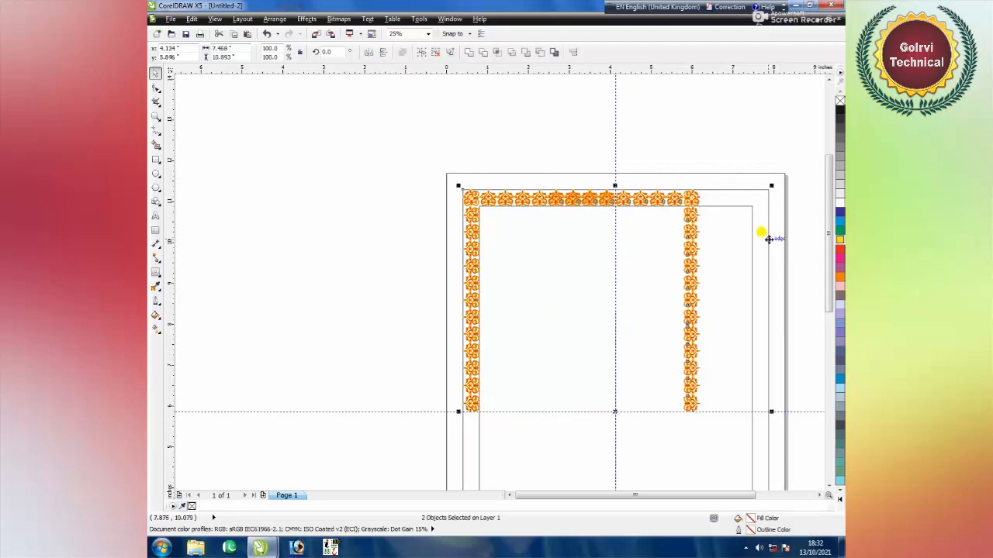
pyautogui.press('r')
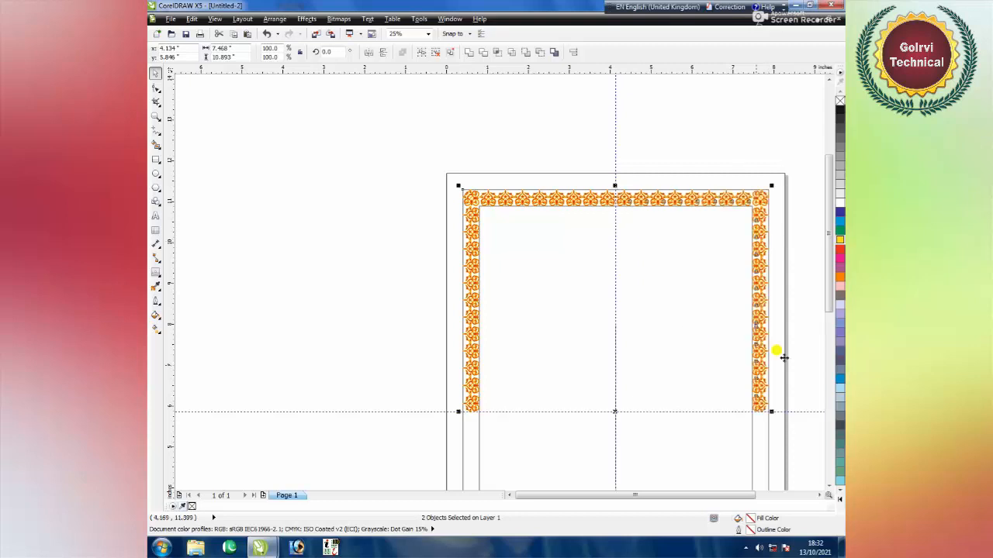
# - Group the two quarter borders and mirror a copy of the group vertically into the lower half of the page
pyautogui.moveTo(355, 164); pyautogui.dragTo(789, 439)
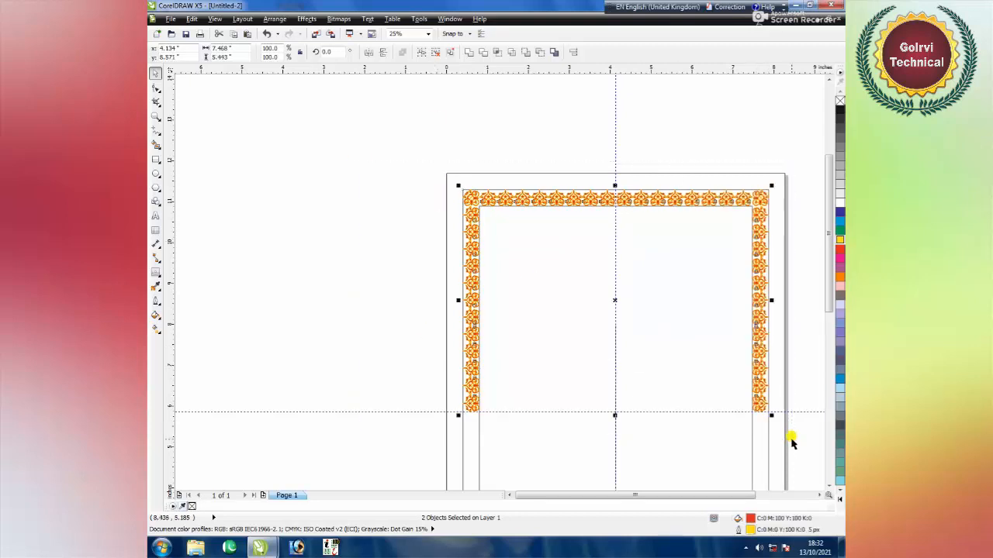
pyautogui.click(420, 52)
pyautogui.press('F3')
pyautogui.press('F3')
pyautogui.press('F3')
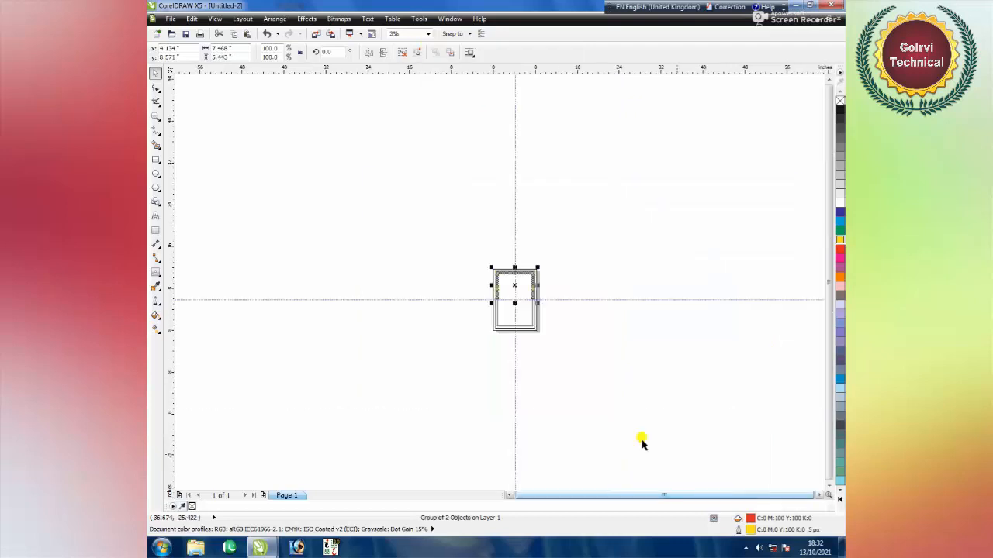
pyautogui.scroll(3, 500, 318)
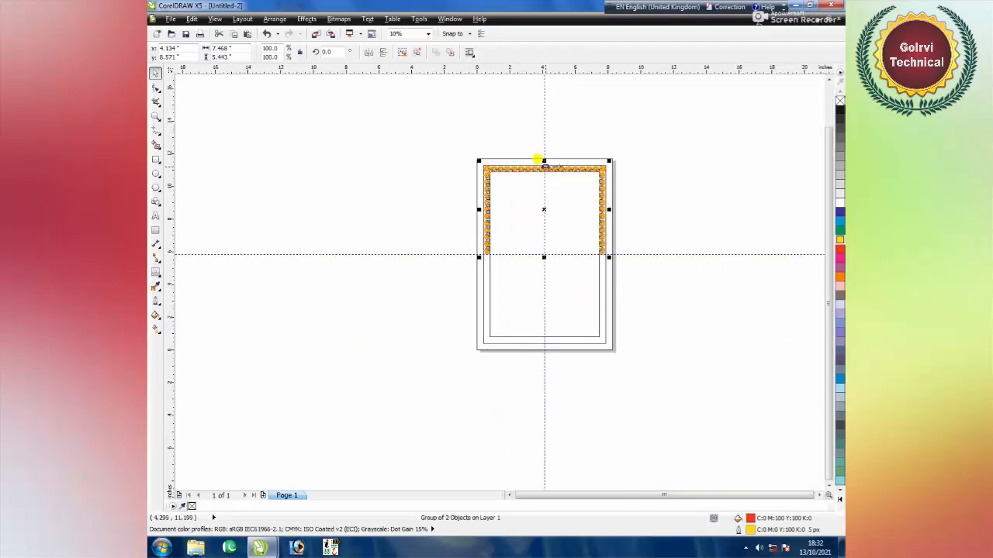
pyautogui.moveTo(543, 161); pyautogui.dragTo(548, 292)
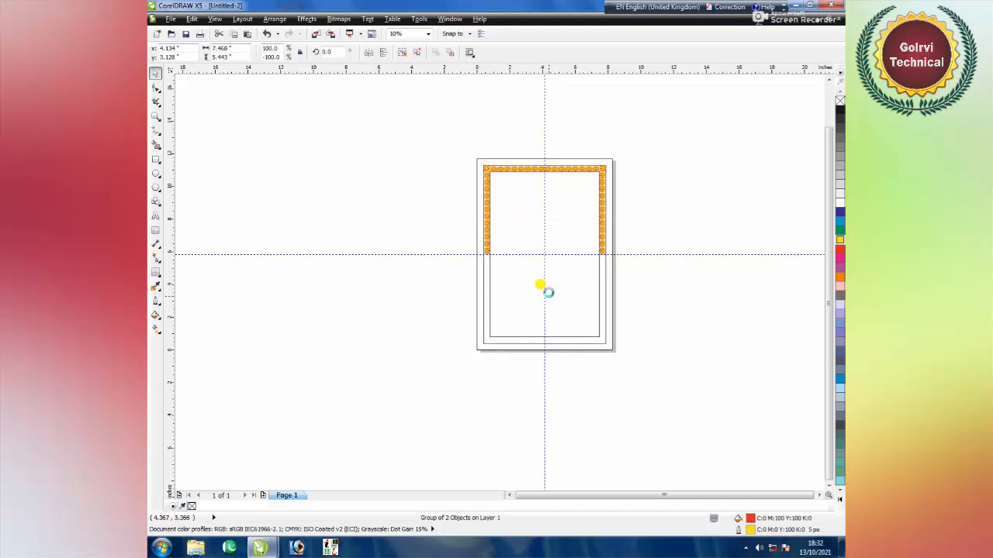
# - Inspect the completed border up close at the upper-left corner and along its sides
pyautogui.click(653, 223)
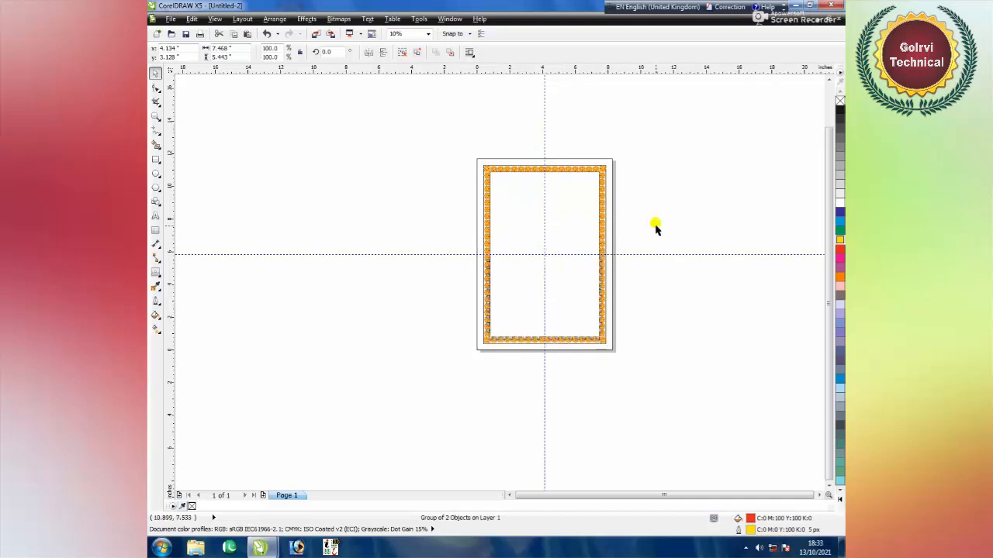
pyautogui.click(155, 116)
pyautogui.moveTo(475, 159); pyautogui.dragTo(620, 354)
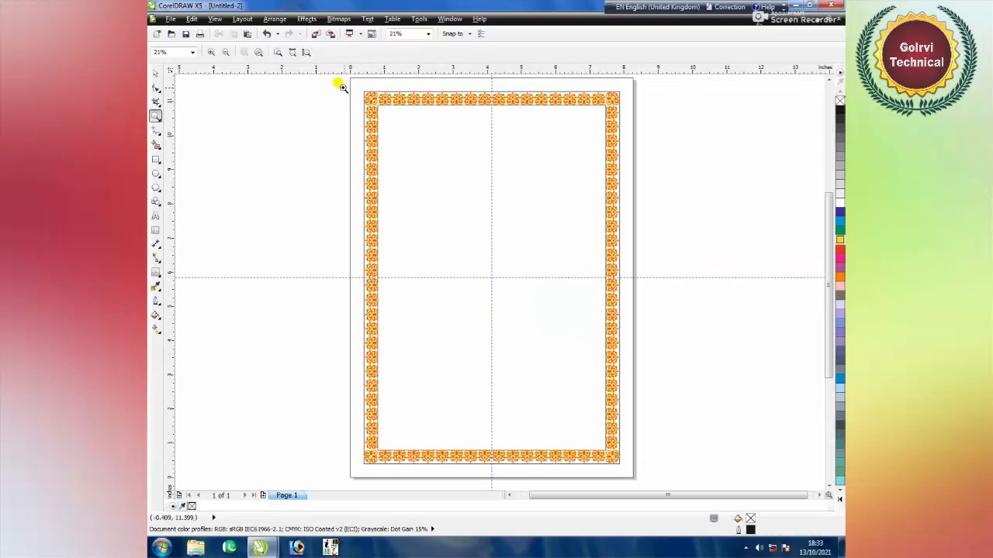
pyautogui.moveTo(352, 87); pyautogui.dragTo(394, 122)
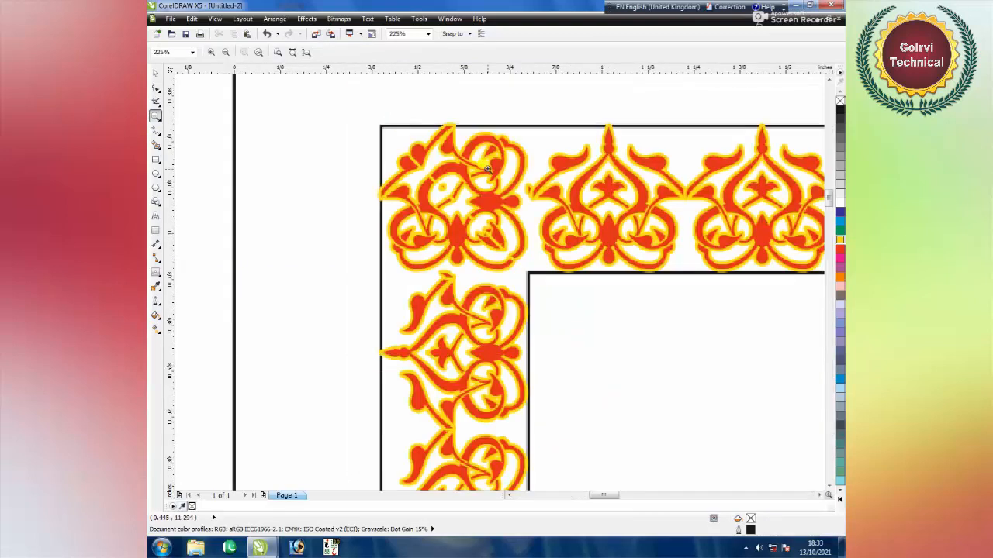
pyautogui.click(155, 76)
pyautogui.scroll(-1, 473, 247)
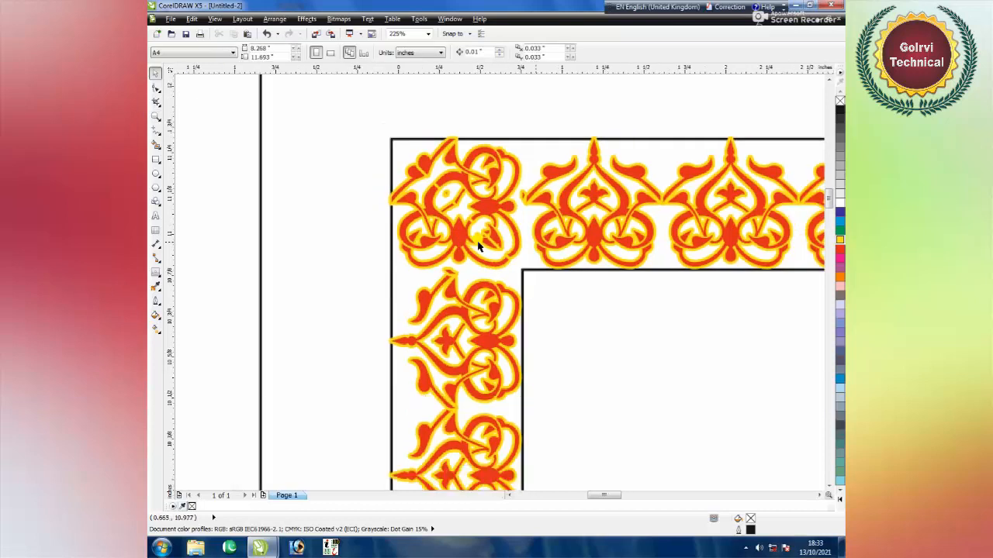
pyautogui.scroll(-1, 535, 265)
pyautogui.scroll(-1, 536, 271)
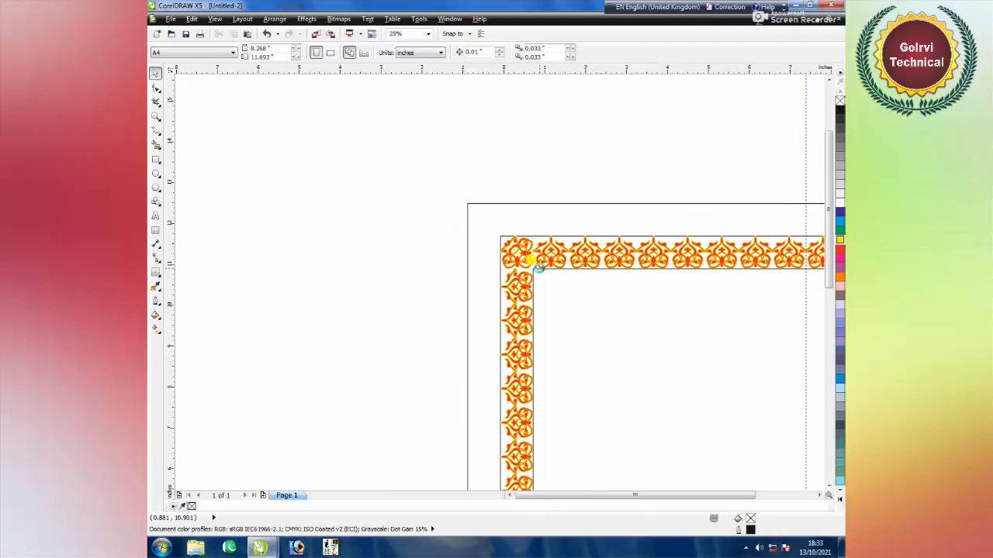
pyautogui.scroll(-1, 538, 265)
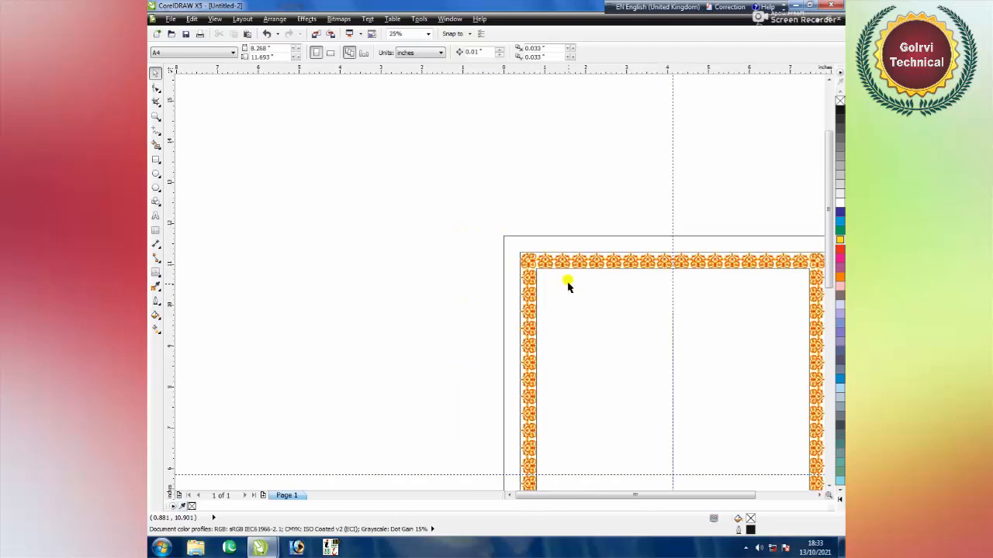
pyautogui.click(820, 494)
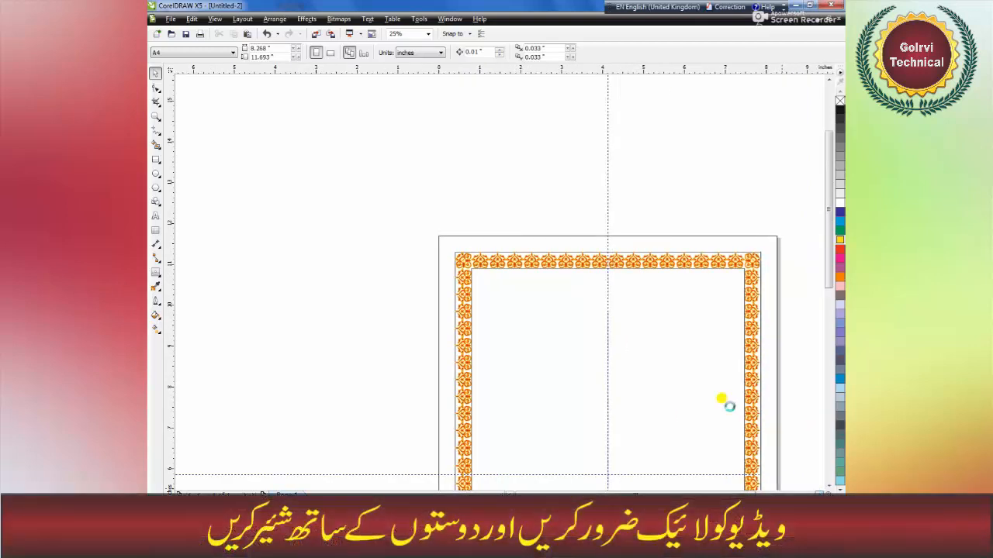
pyautogui.click(819, 494)
pyautogui.scroll(-1, 807, 469)
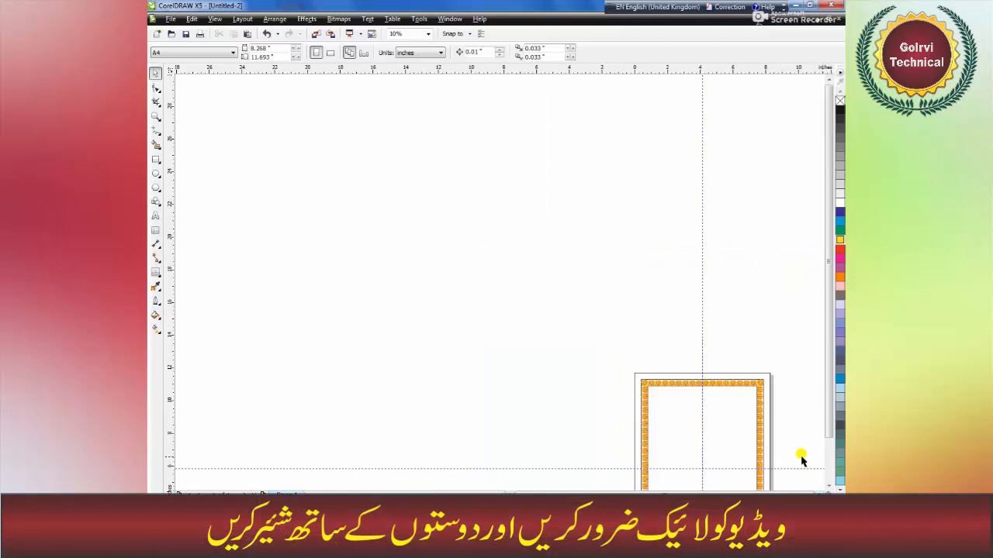
pyautogui.click(828, 486)
pyautogui.click(828, 486)
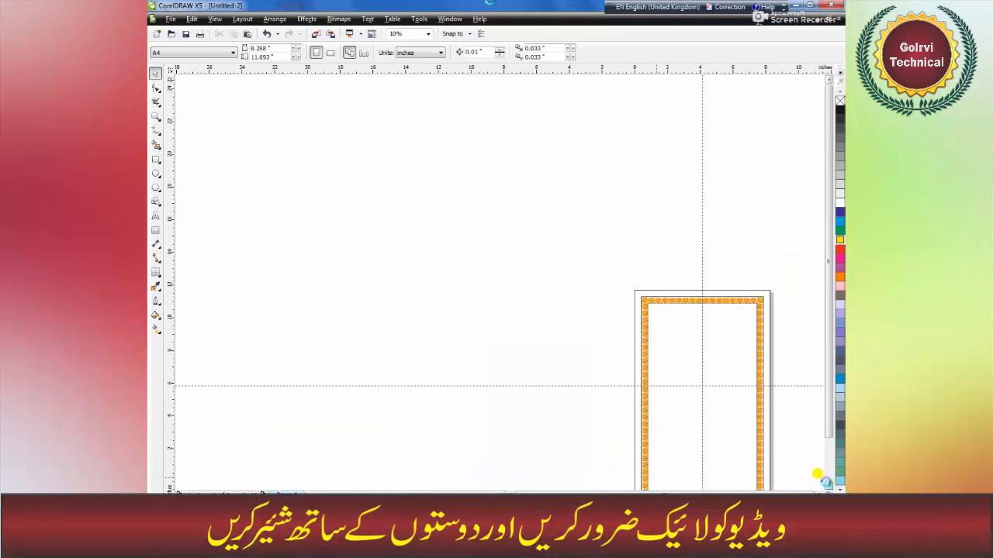
# - Switch to the Untitled-1 document and examine its sample ornaments and finished frames
pyautogui.click(449, 18)
pyautogui.click(473, 196)
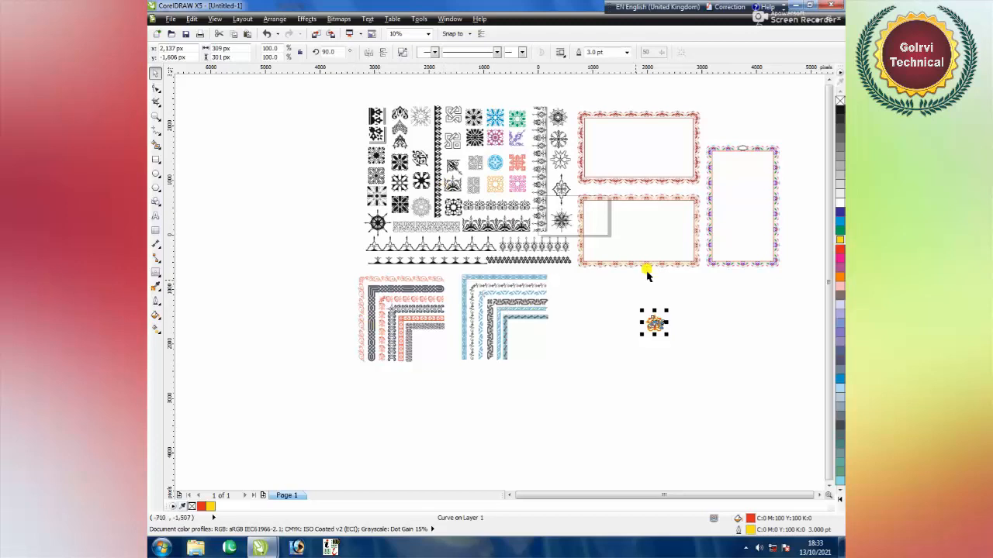
pyautogui.click(710, 164)
pyautogui.scroll(2, 712, 167)
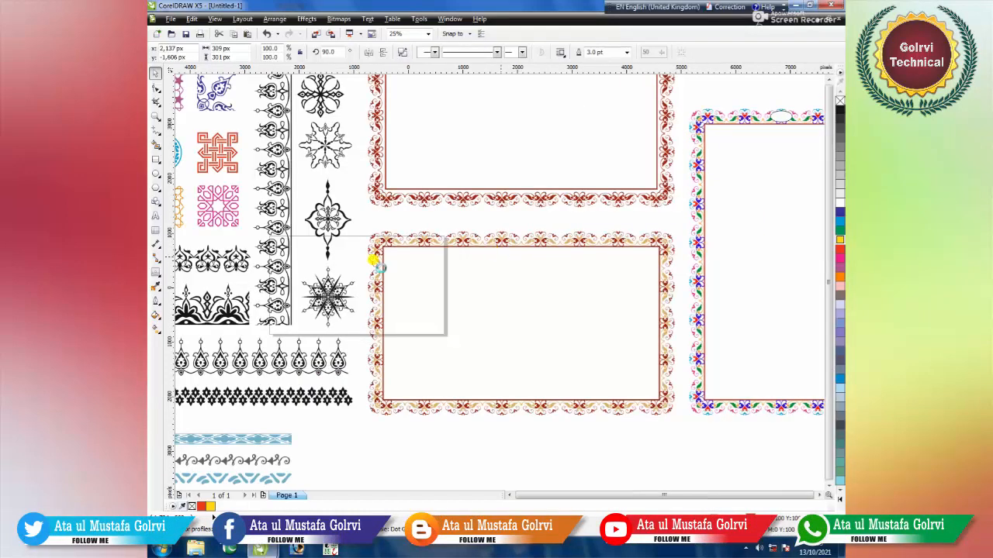
pyautogui.scroll(-2, 377, 260)
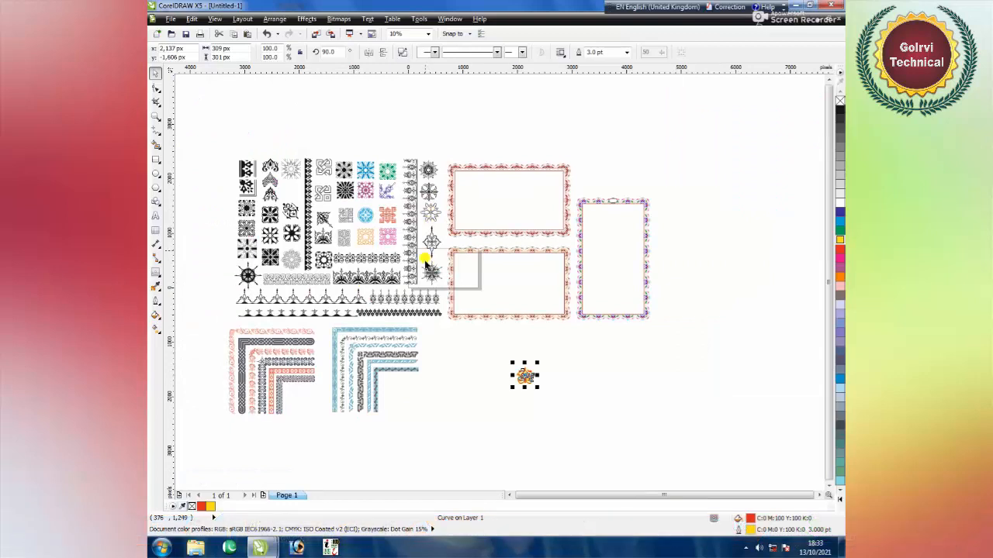
# - Return to the Untitled-2 document and delete the page-sized rectangle surrounding the ornamental border
pyautogui.click(450, 18)
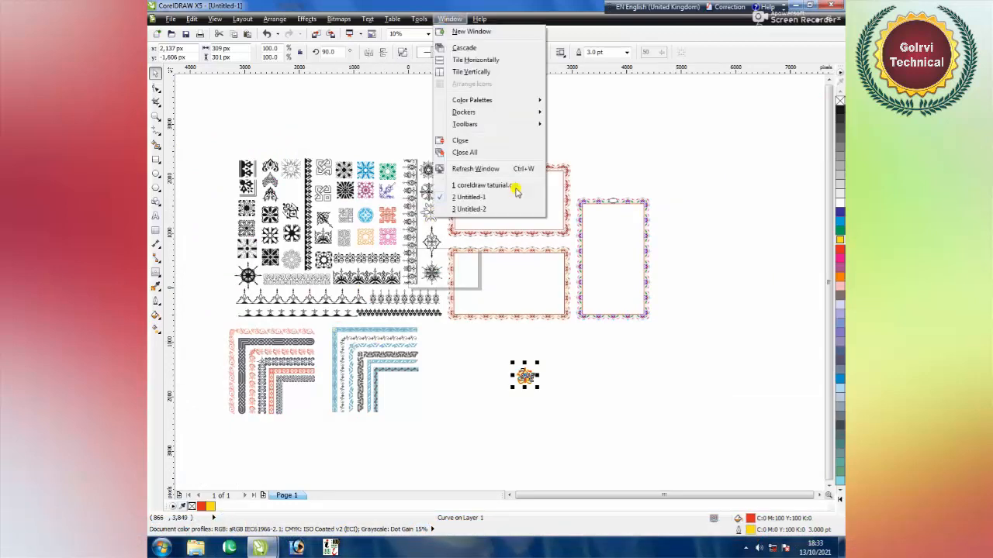
pyautogui.click(470, 208)
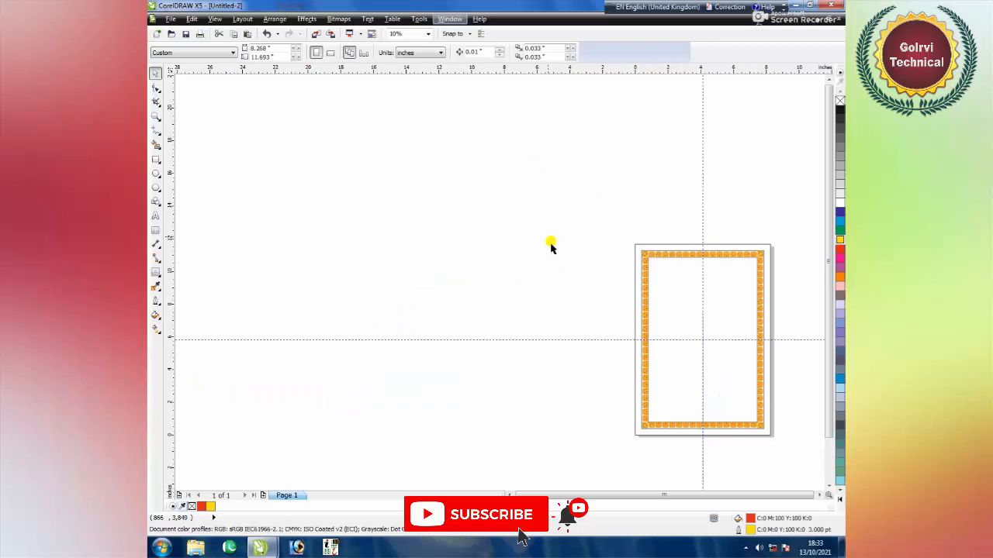
pyautogui.click(633, 246)
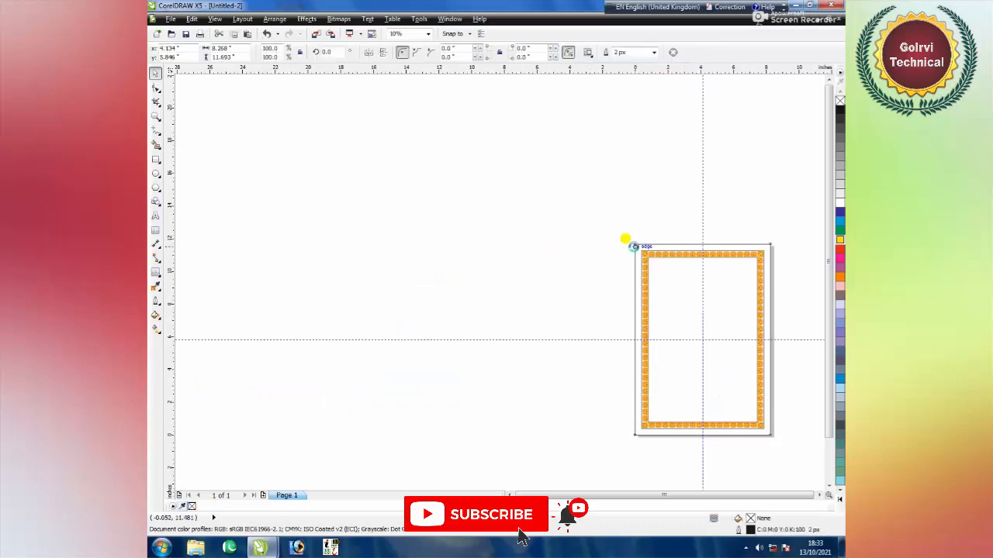
pyautogui.press('Escape')
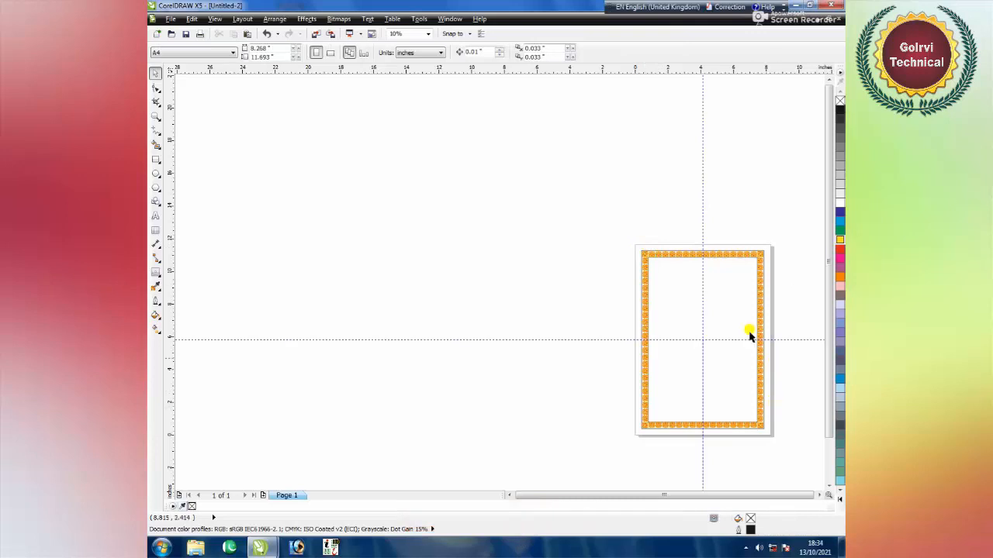
# - Give the inner rectangle a red outline (C:0 M:100 Y:100 K:0) and a pale yellow fill (C:0 M:0 Y:40 K:0)
pyautogui.scroll(2, 702, 332)
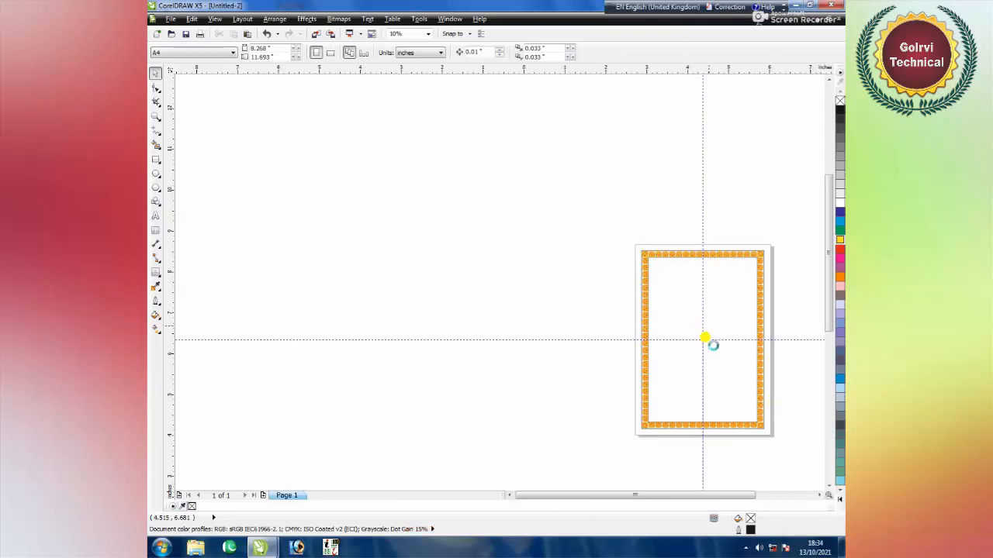
pyautogui.click(572, 206)
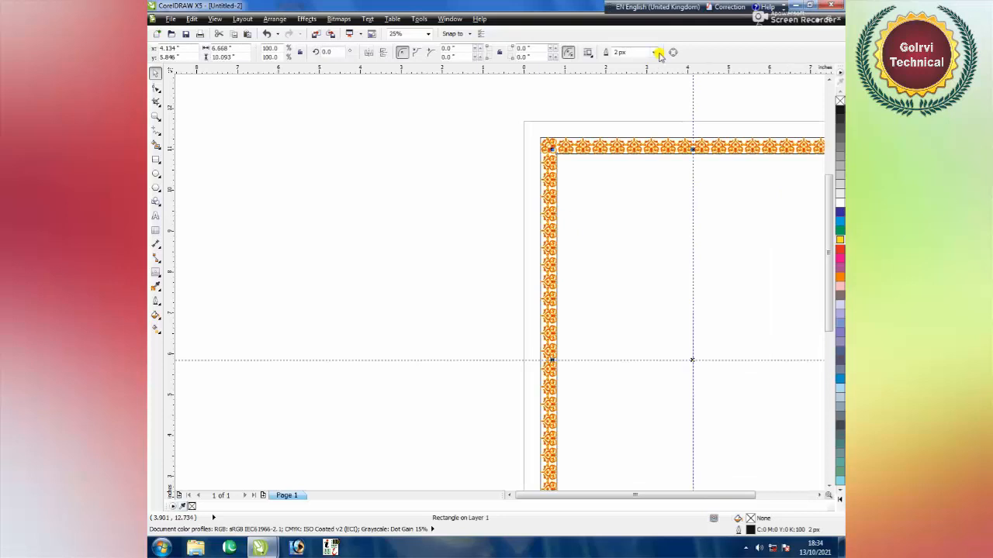
pyautogui.rightClick(838, 254)
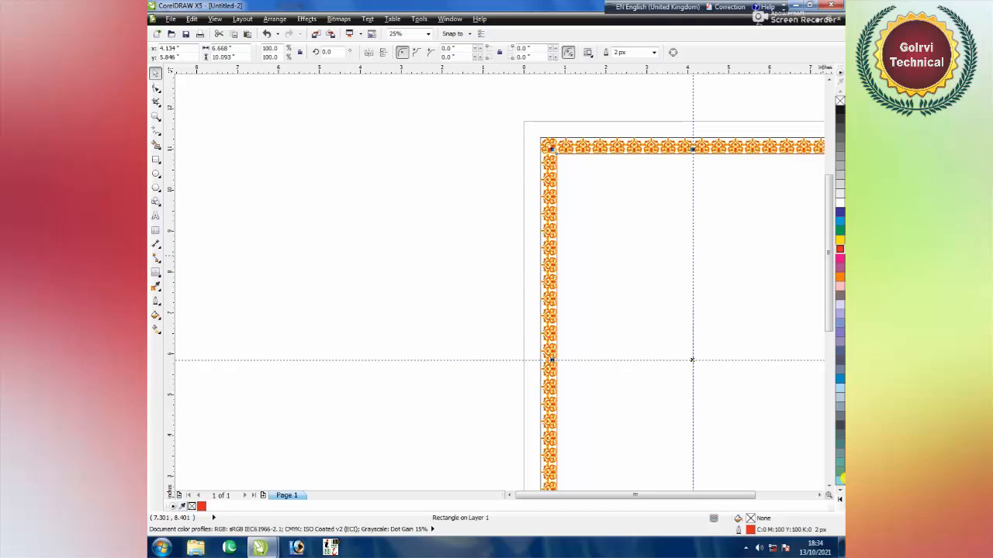
pyautogui.click(839, 498)
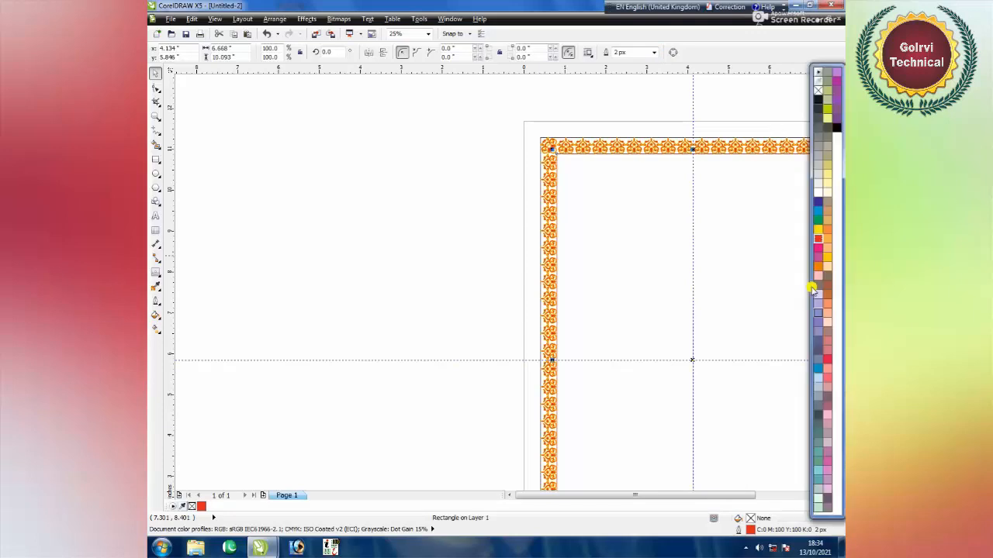
pyautogui.click(828, 187)
pyautogui.click(827, 183)
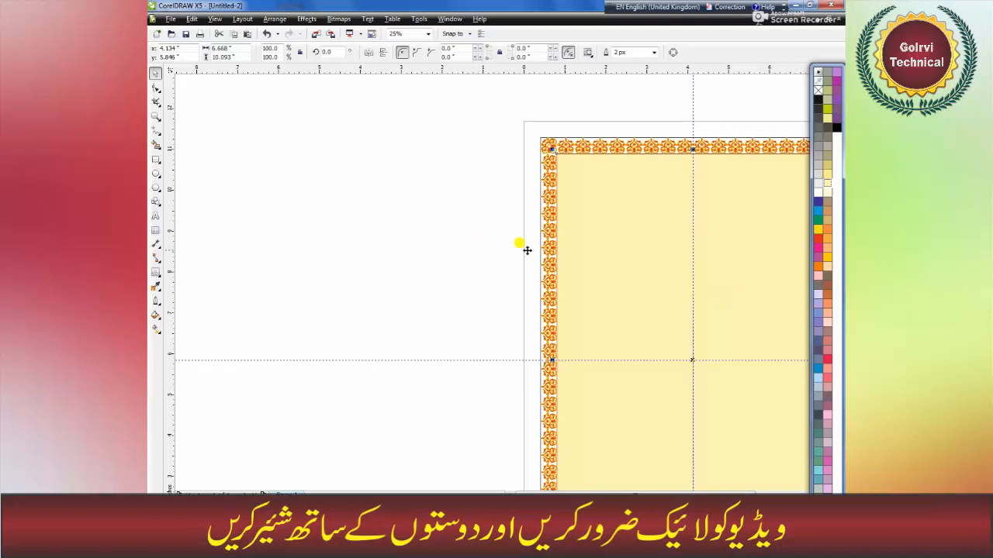
# - Apply a 2 by 2 rectangular mesh fill to the inner rectangle and colour its upper-left node light orange (C:0 M:40 Y:60 K:0)
pyautogui.click(156, 329)
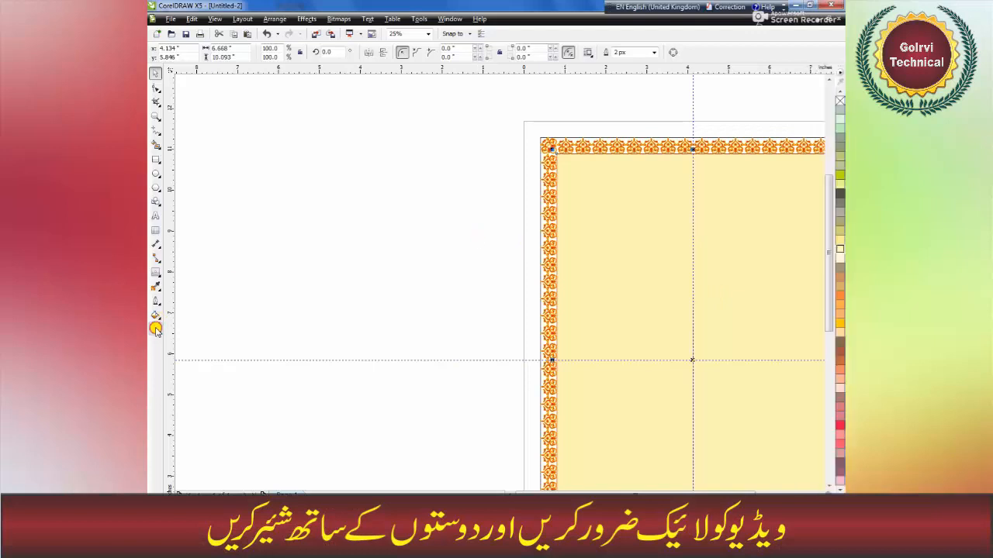
pyautogui.click(180, 342)
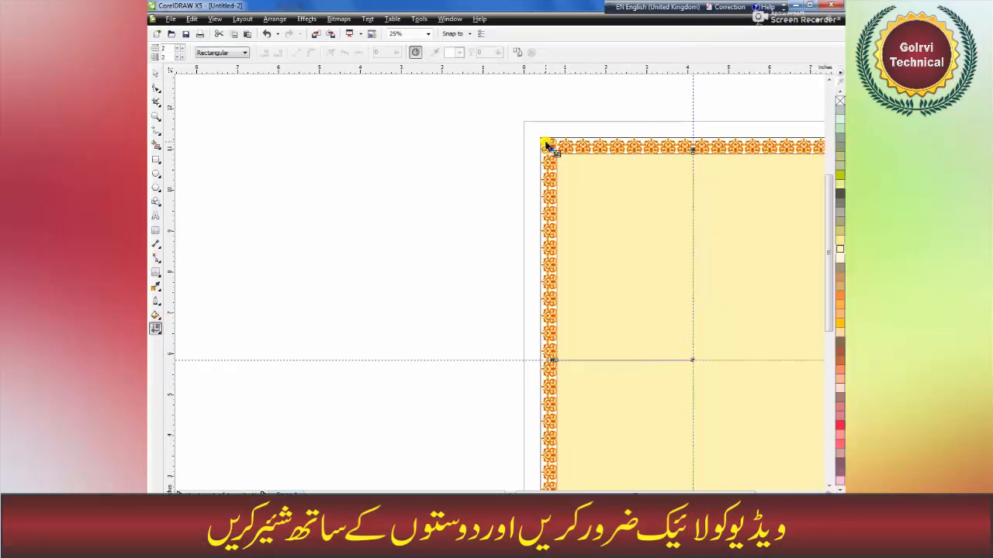
pyautogui.click(629, 233)
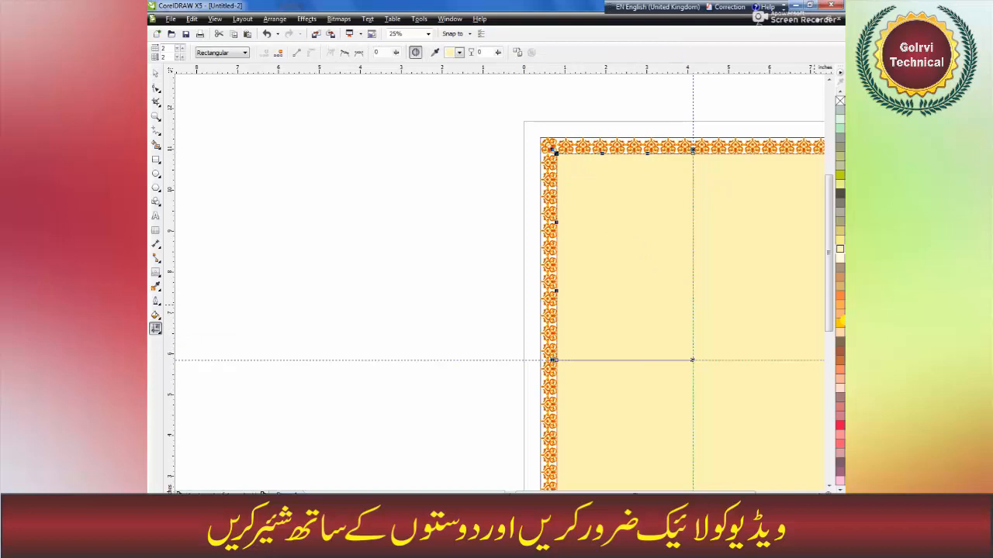
pyautogui.click(839, 313)
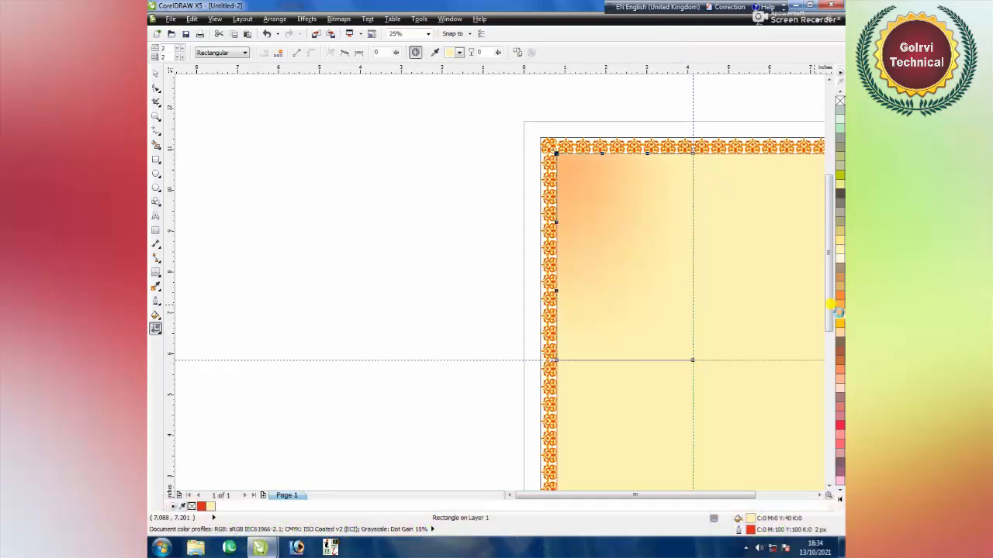
# - Colour the mesh fill's centre node and the middle node of its left edge pale green
pyautogui.moveTo(541, 323); pyautogui.dragTo(708, 461)
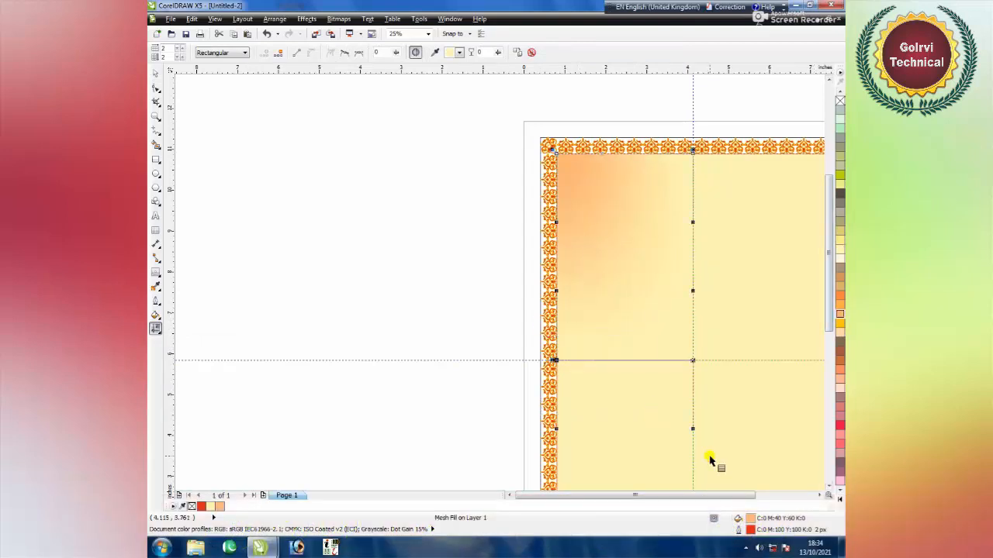
pyautogui.click(839, 501)
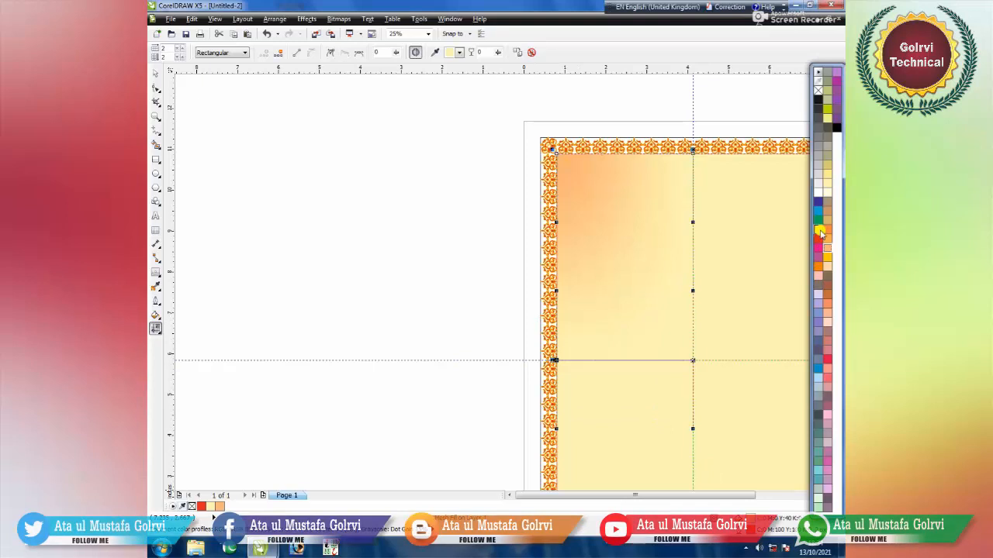
pyautogui.click(818, 489)
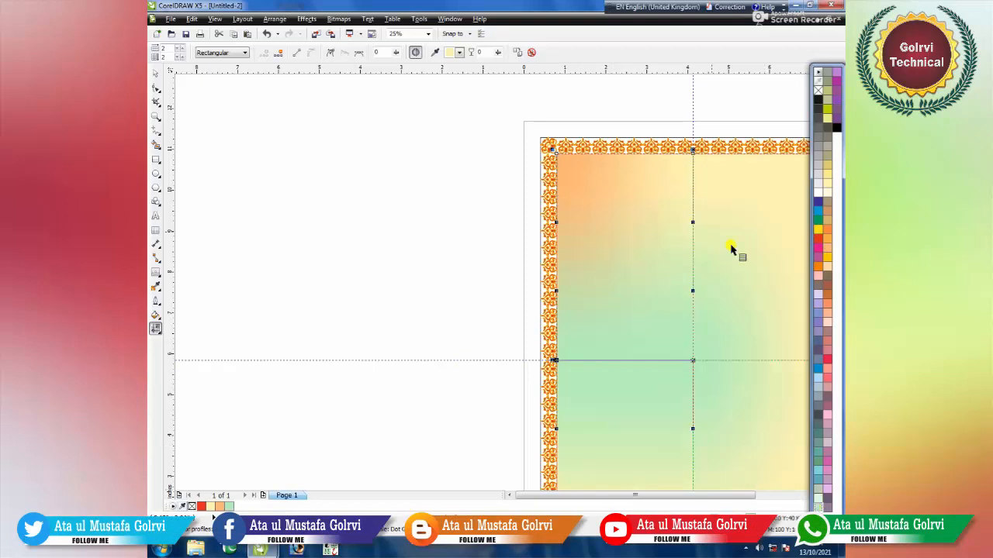
# - Colour the middle node of the mesh fill's right edge pale pink (C:0 M:40 Y:0 K:0)
pyautogui.moveTo(741, 495); pyautogui.dragTo(786, 494)
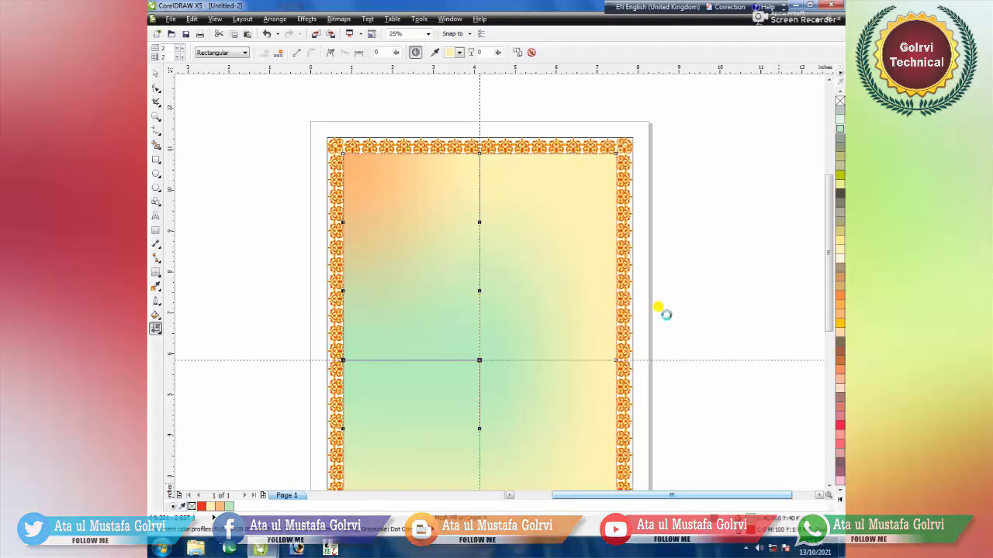
pyautogui.moveTo(658, 314); pyautogui.dragTo(543, 444)
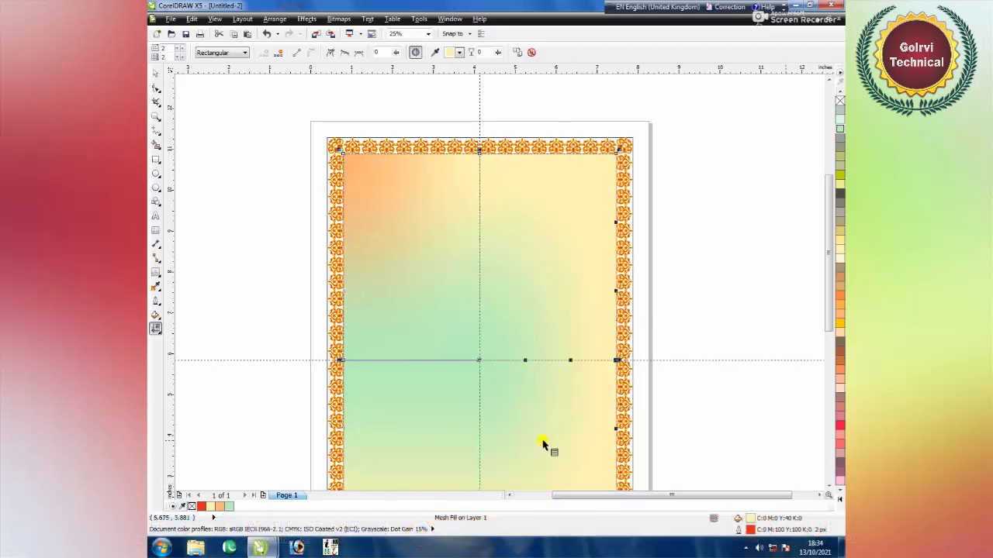
pyautogui.click(837, 440)
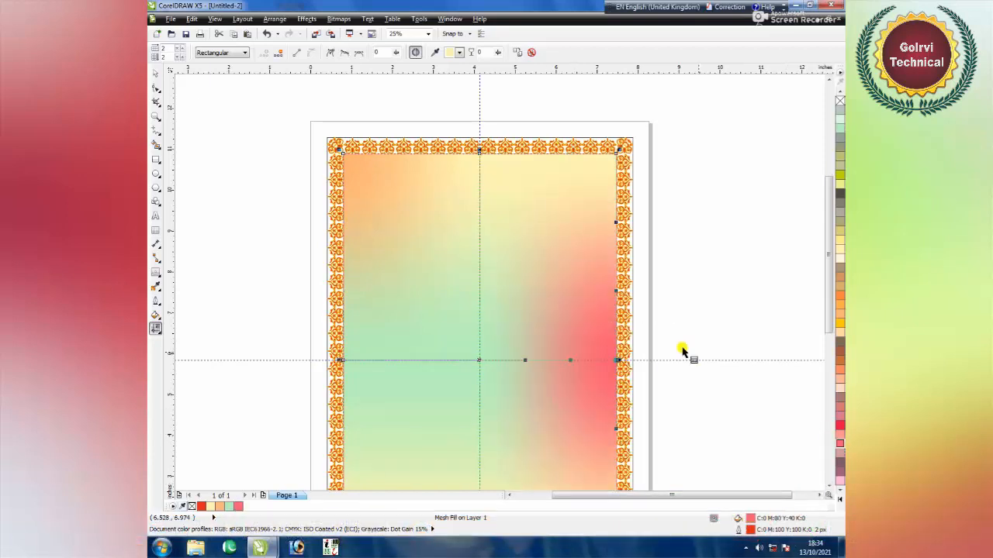
pyautogui.click(839, 480)
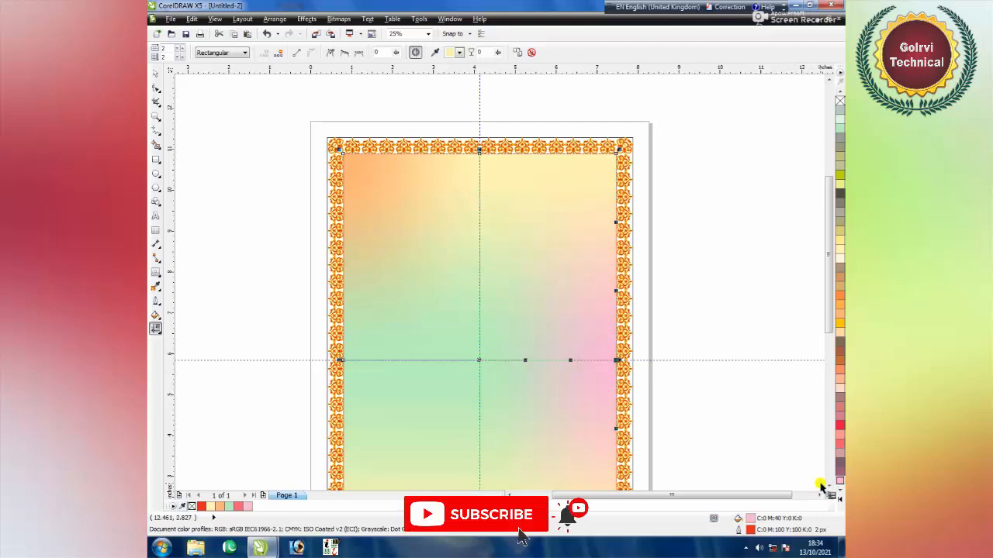
# - Colour the mesh fill's bottom-centre and bottom-right nodes yellow-green (C:40 M:0 Y:100 K:0) and leave mesh editing
pyautogui.scroll(-1, 825, 485)
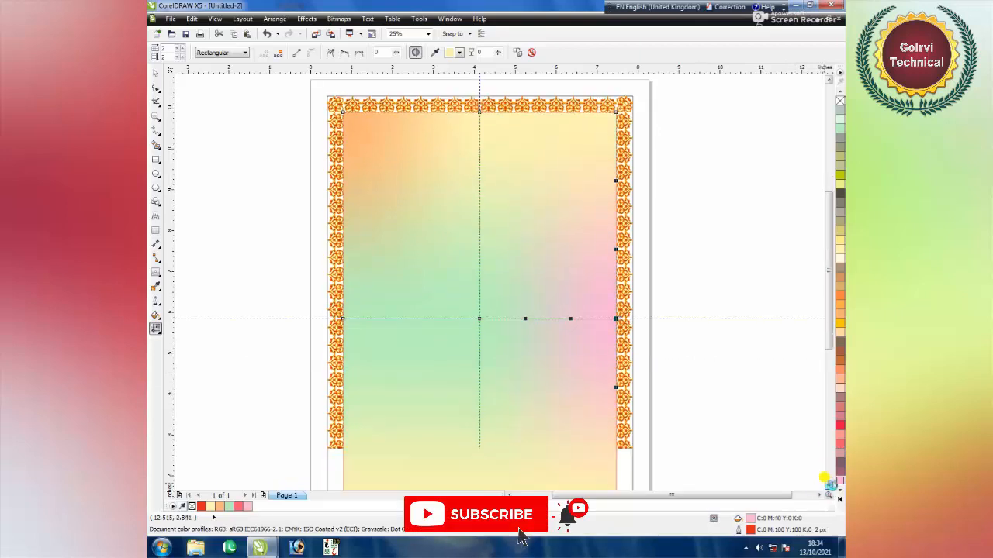
pyautogui.scroll(-1, 827, 484)
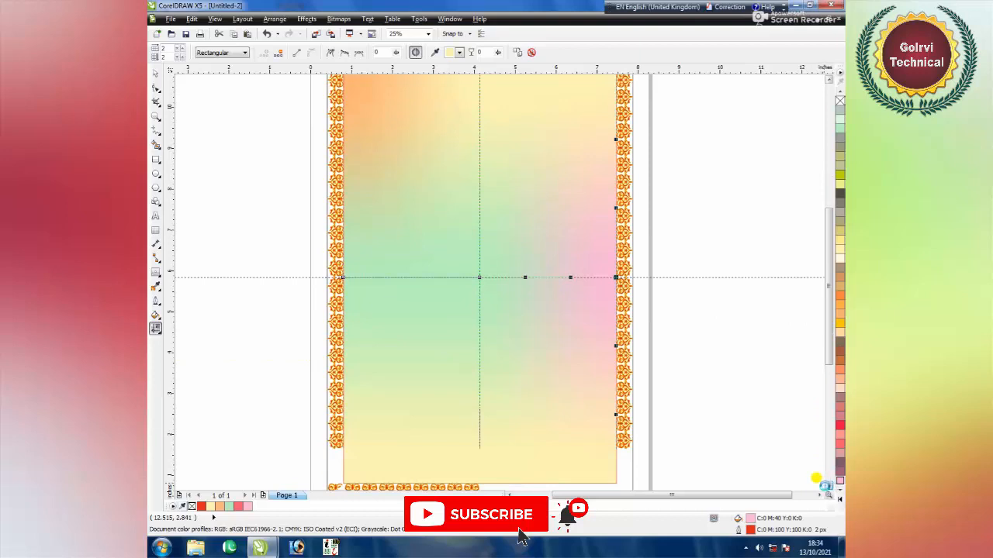
pyautogui.moveTo(678, 454); pyautogui.dragTo(428, 464)
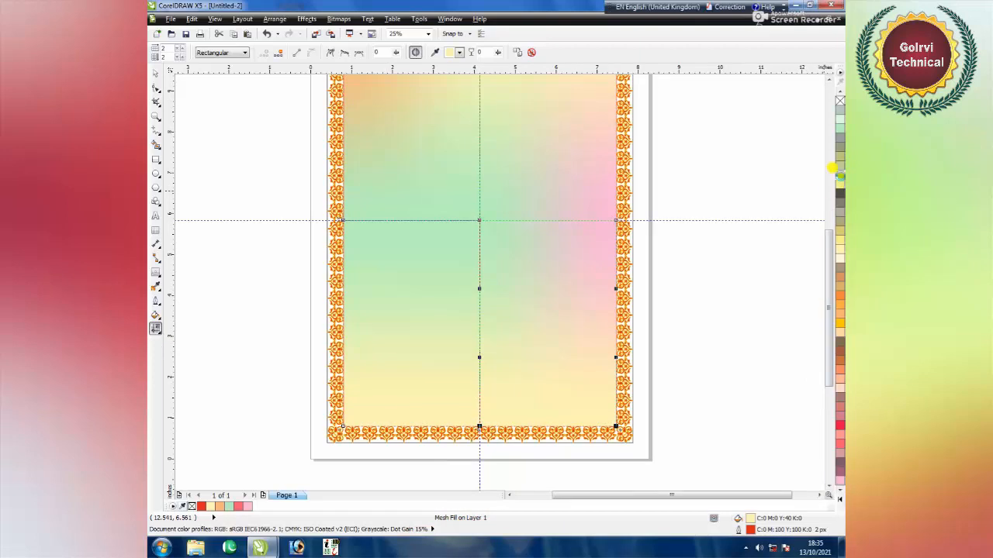
pyautogui.click(836, 183)
pyautogui.scroll(-3, 687, 260)
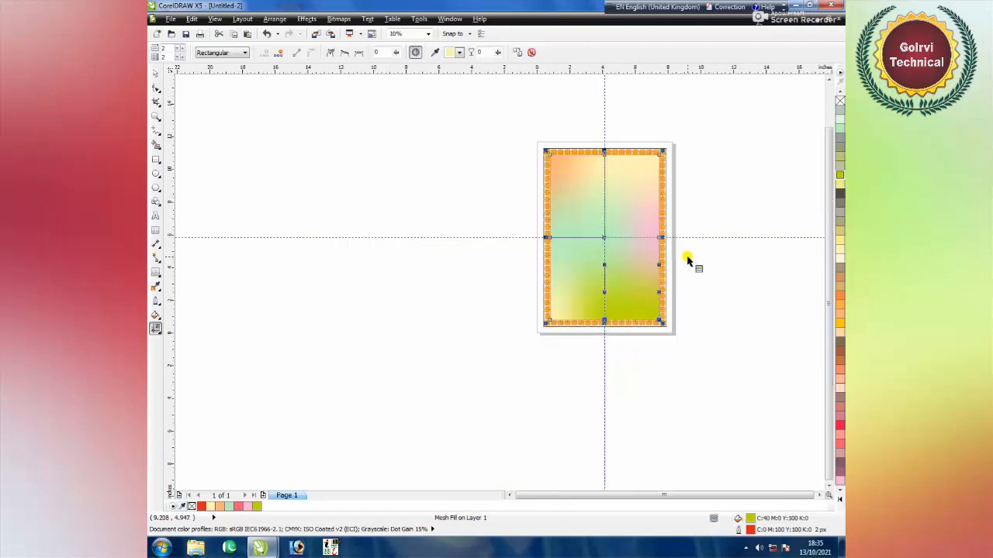
pyautogui.click(156, 74)
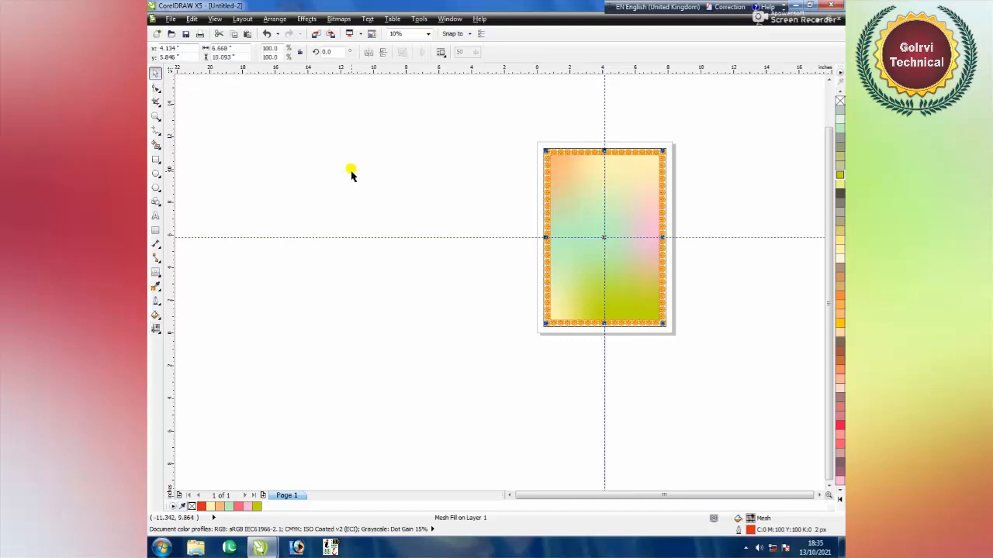